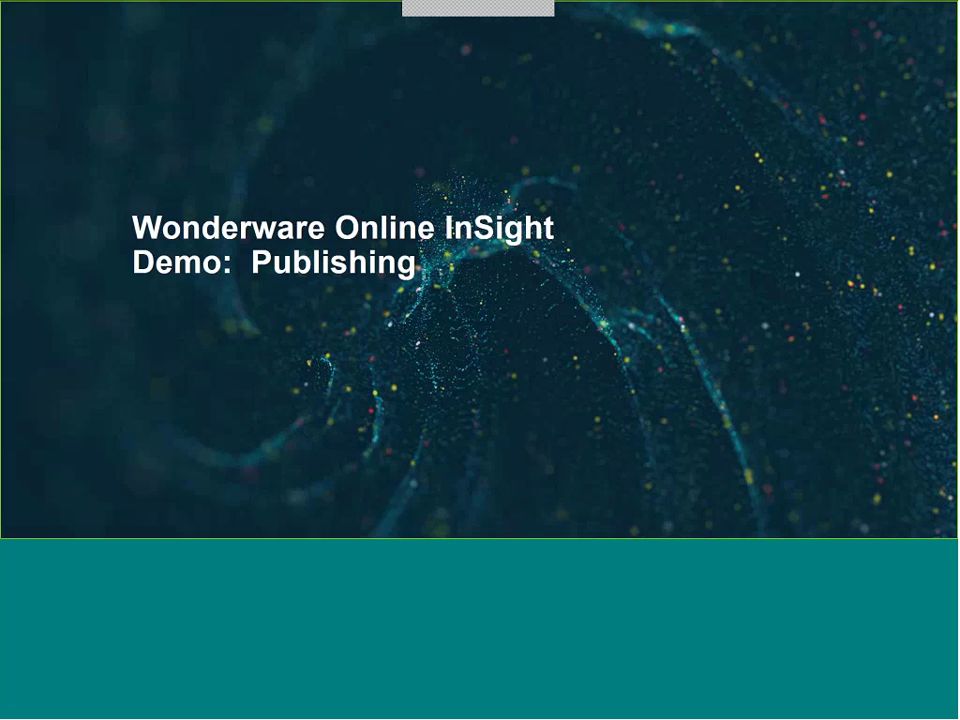
pyautogui.press('Right')
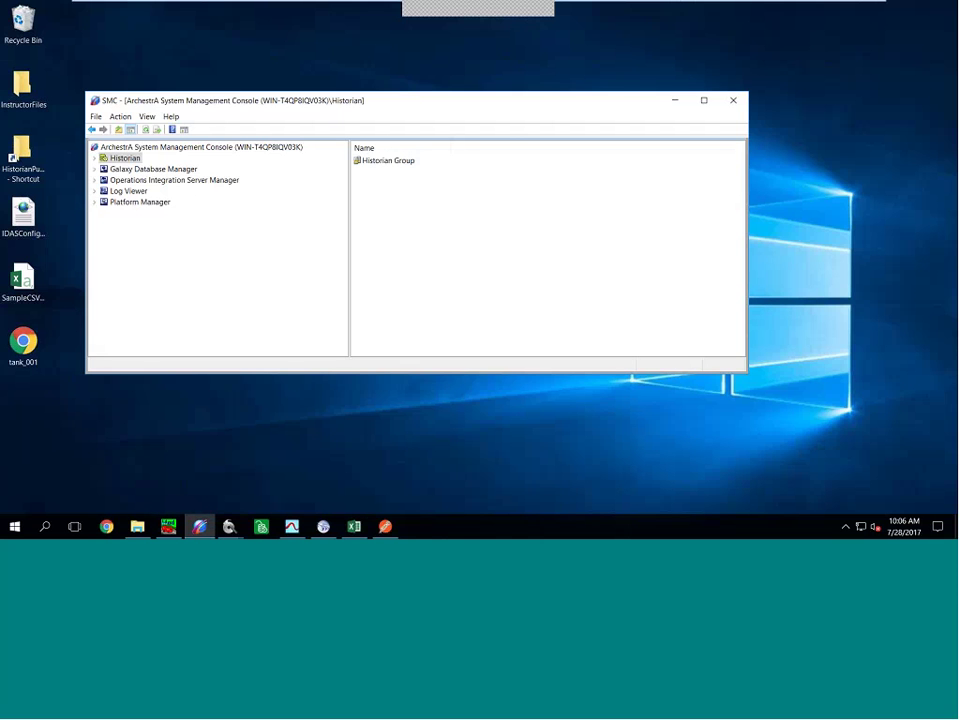
# Show the Historian's Replication Servers list by expanding Configuration Editor, System Configuration and Replication in the console tree
pyautogui.click(95, 159)
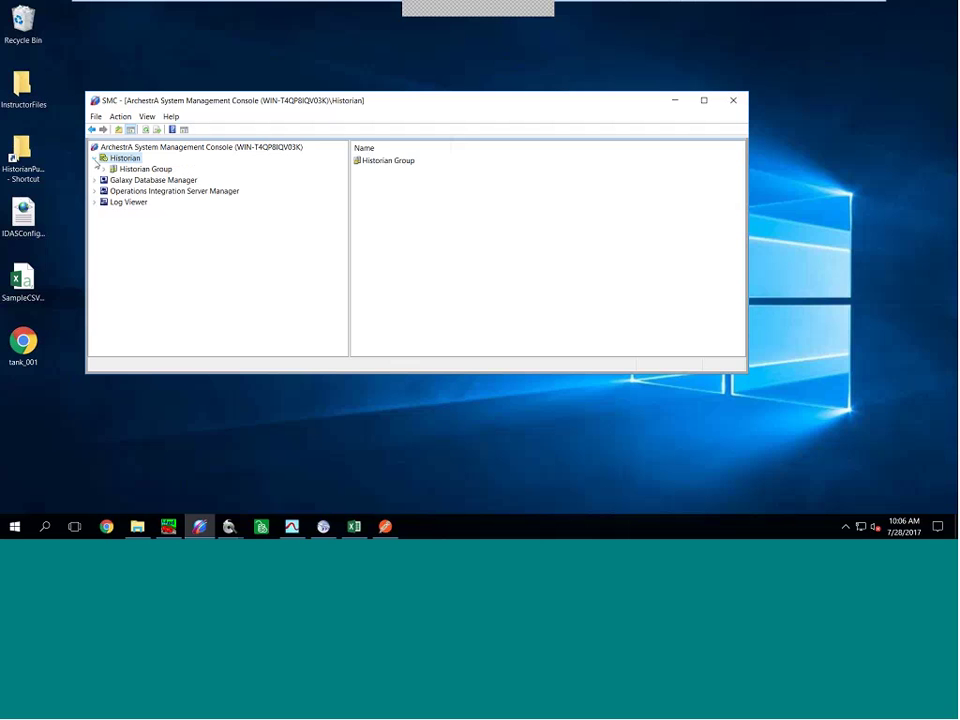
pyautogui.click(103, 169)
pyautogui.click(113, 180)
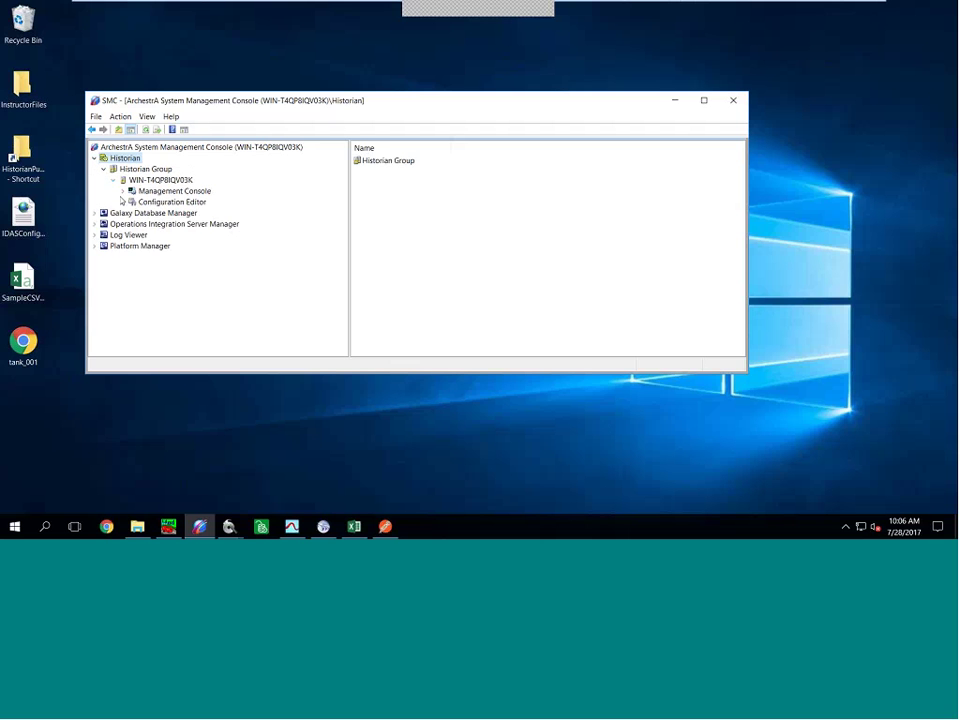
pyautogui.click(123, 203)
pyautogui.click(132, 213)
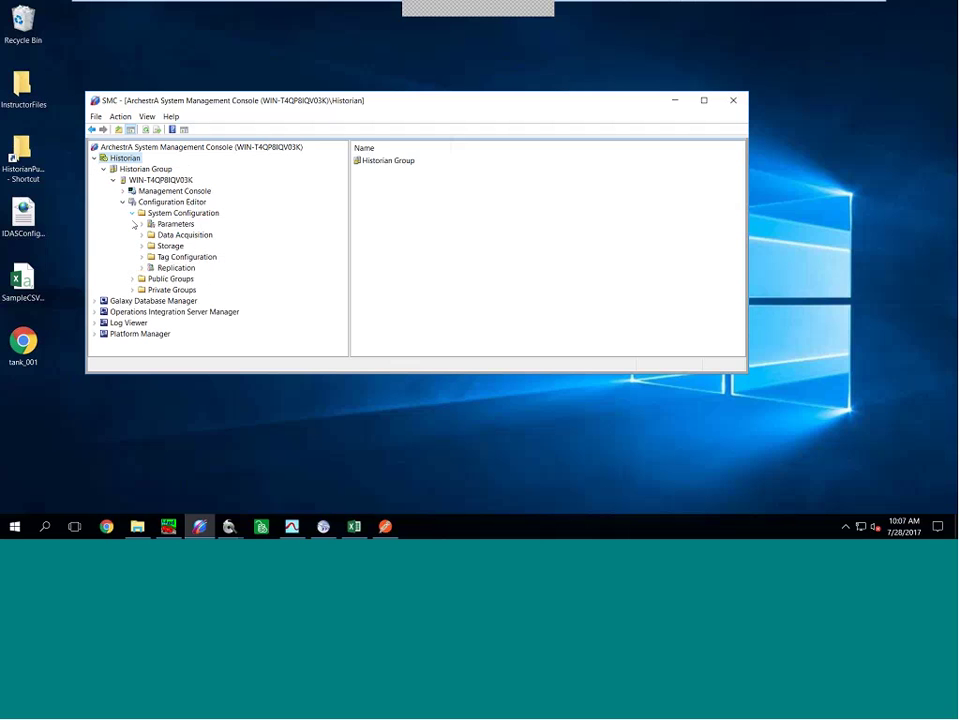
pyautogui.click(165, 268)
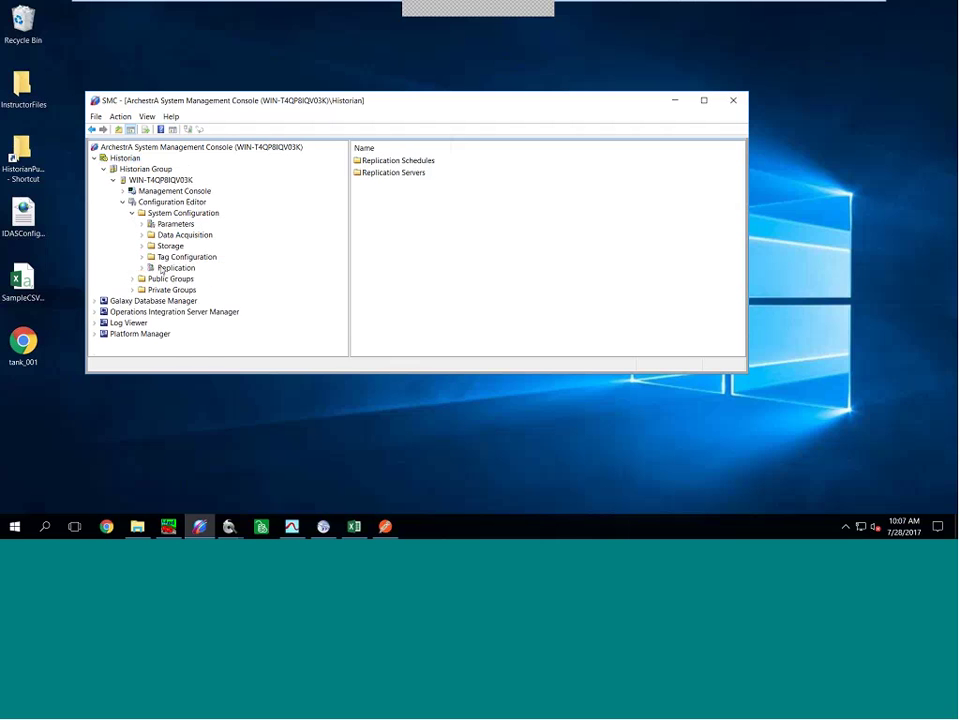
pyautogui.click(142, 268)
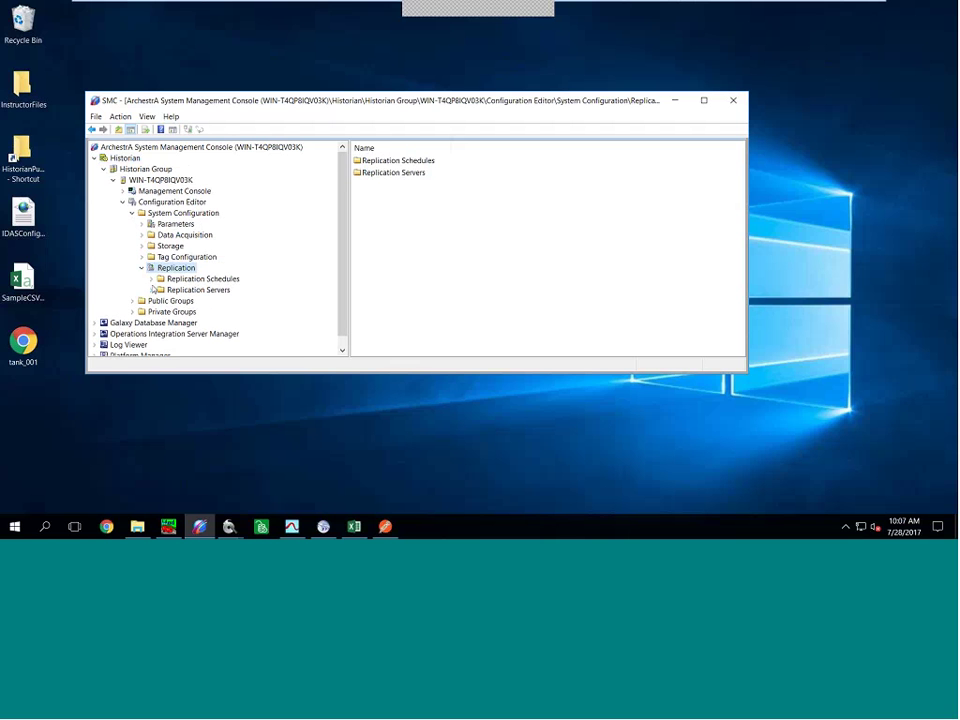
pyautogui.click(152, 290)
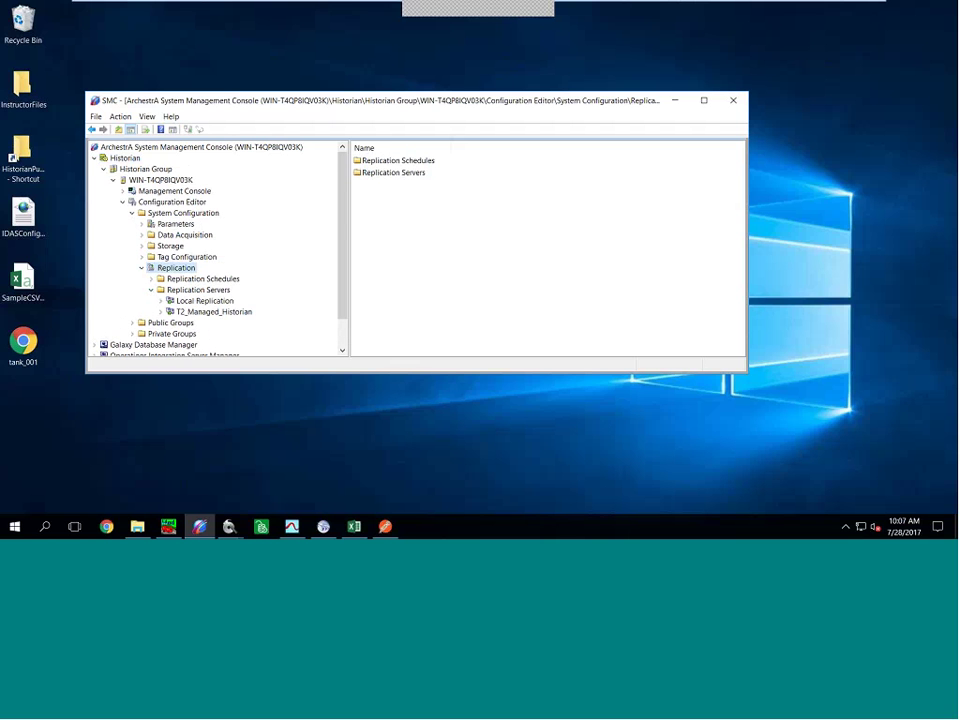
pyautogui.click(198, 290)
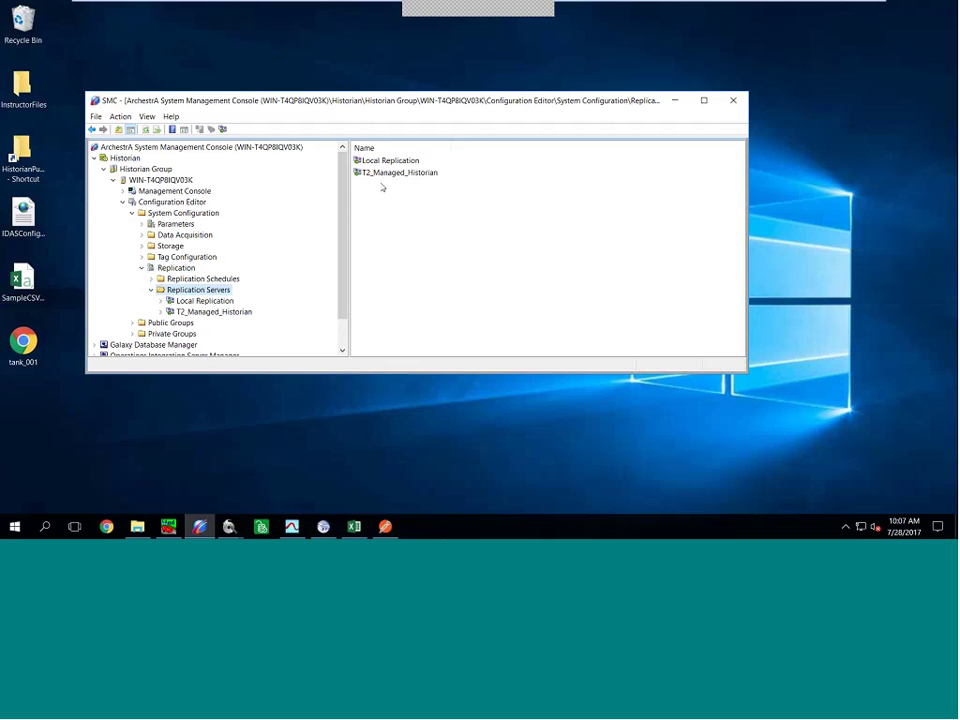
# Start a new replication server and enable replication to Wonderware Online
pyautogui.rightClick(384, 188)
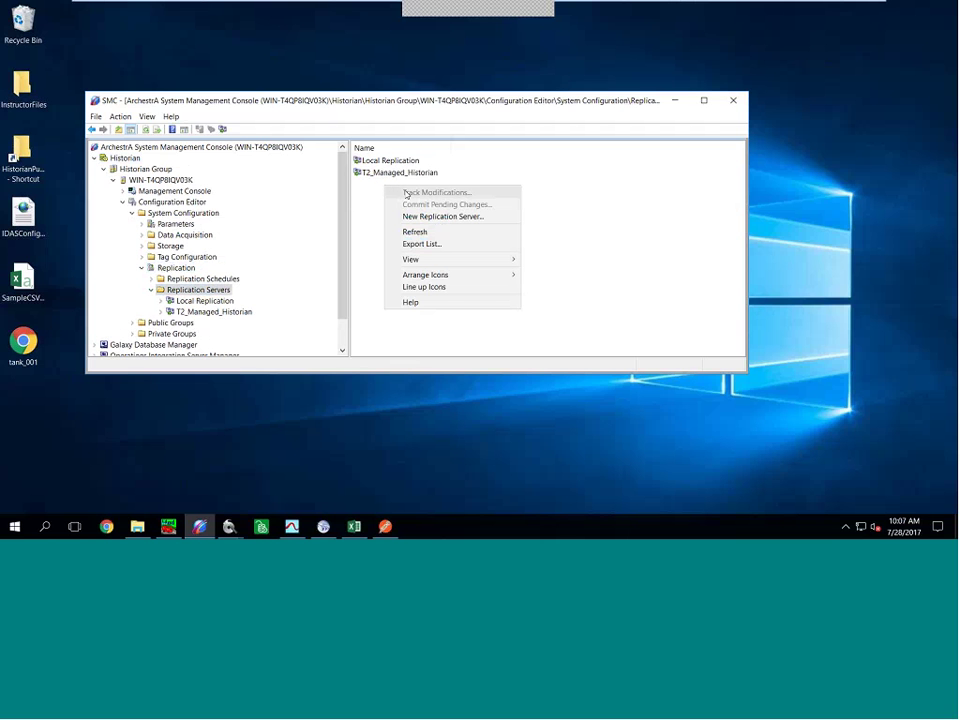
pyautogui.click(437, 216)
pyautogui.moveTo(456, 142); pyautogui.dragTo(455, 255)
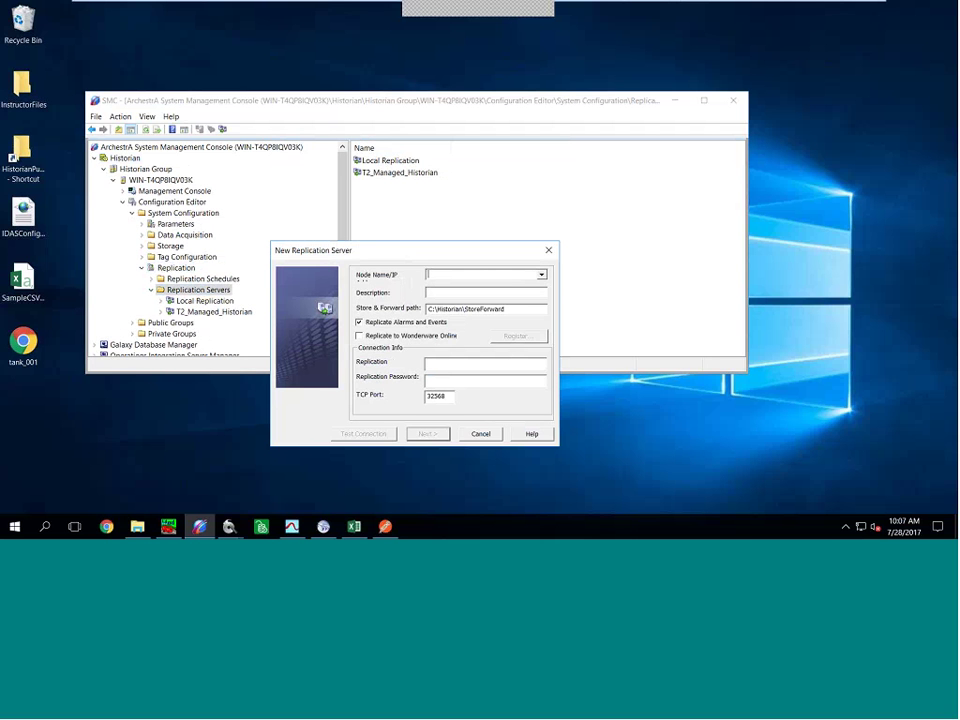
pyautogui.click(429, 292)
pyautogui.click(360, 336)
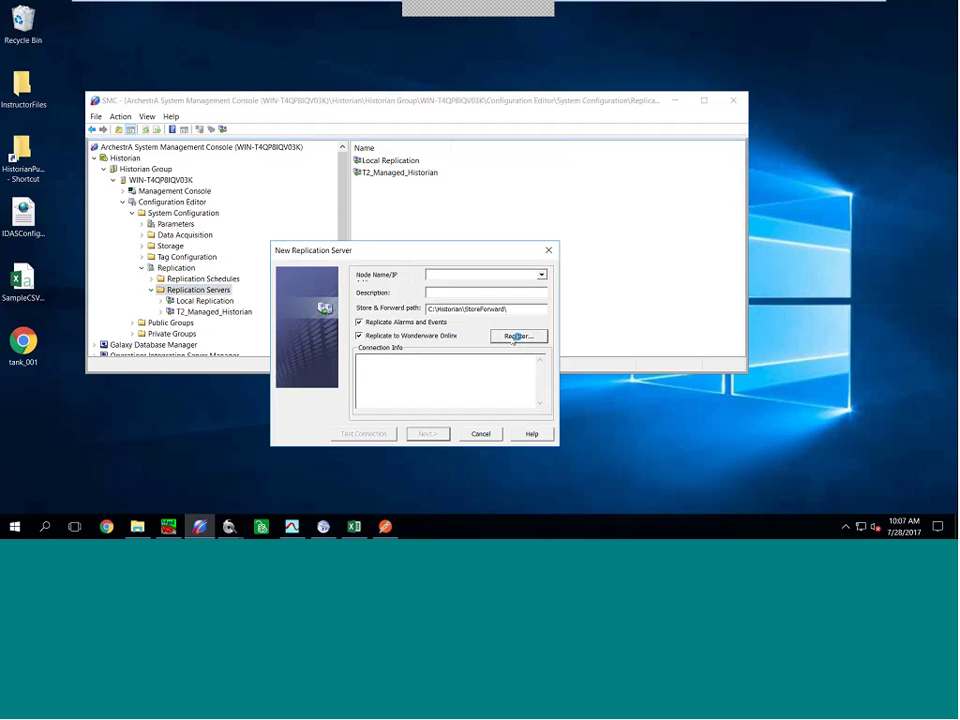
# Open the Wonderware Online registration for Europe up to its login form, and close it without logging in
pyautogui.click(516, 338)
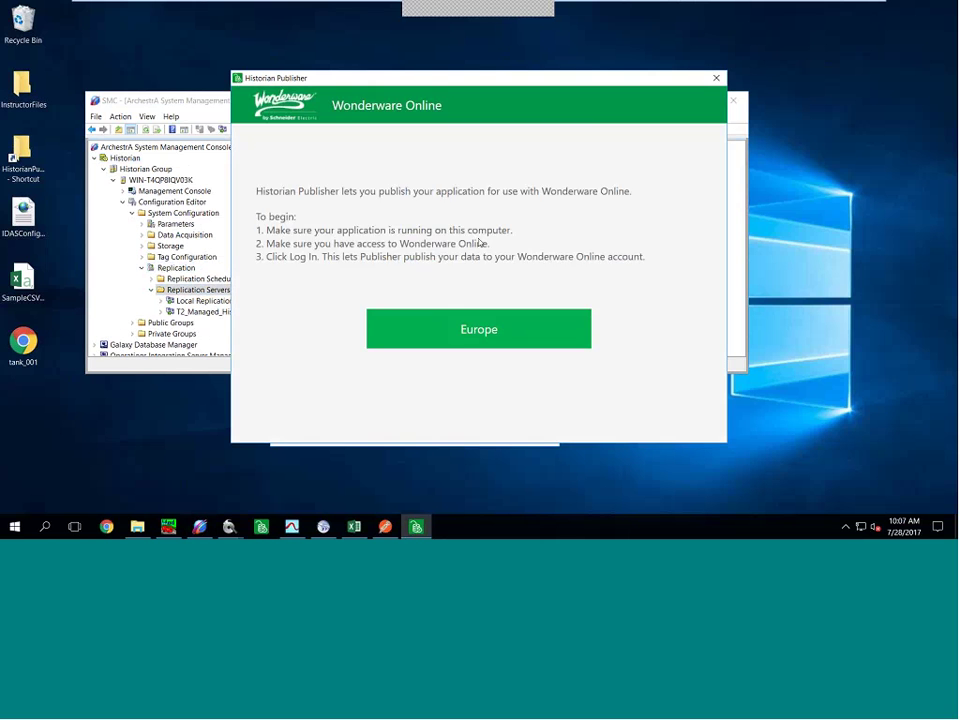
pyautogui.click(514, 315)
pyautogui.click(560, 322)
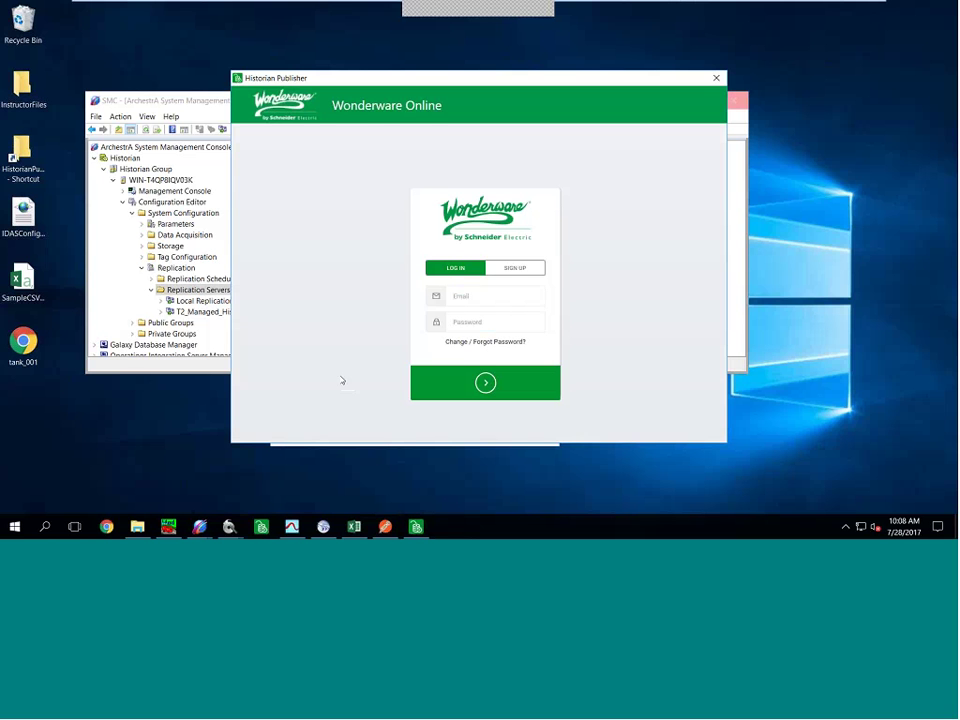
pyautogui.click(716, 77)
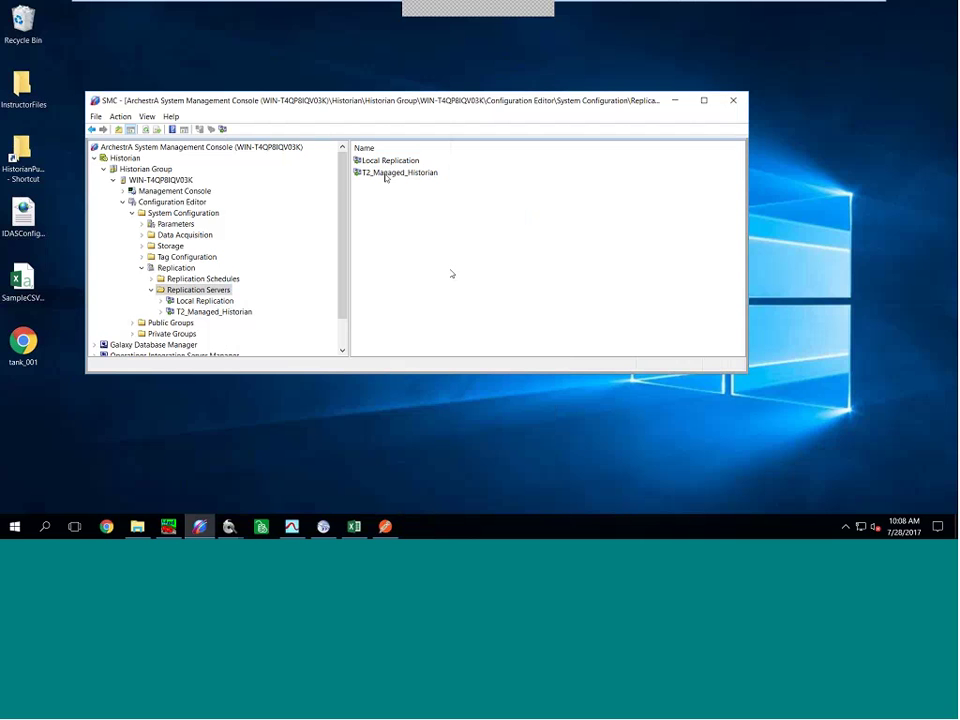
# Show the tags under Simple Replication of the T2_Managed_Historian server
pyautogui.click(160, 311)
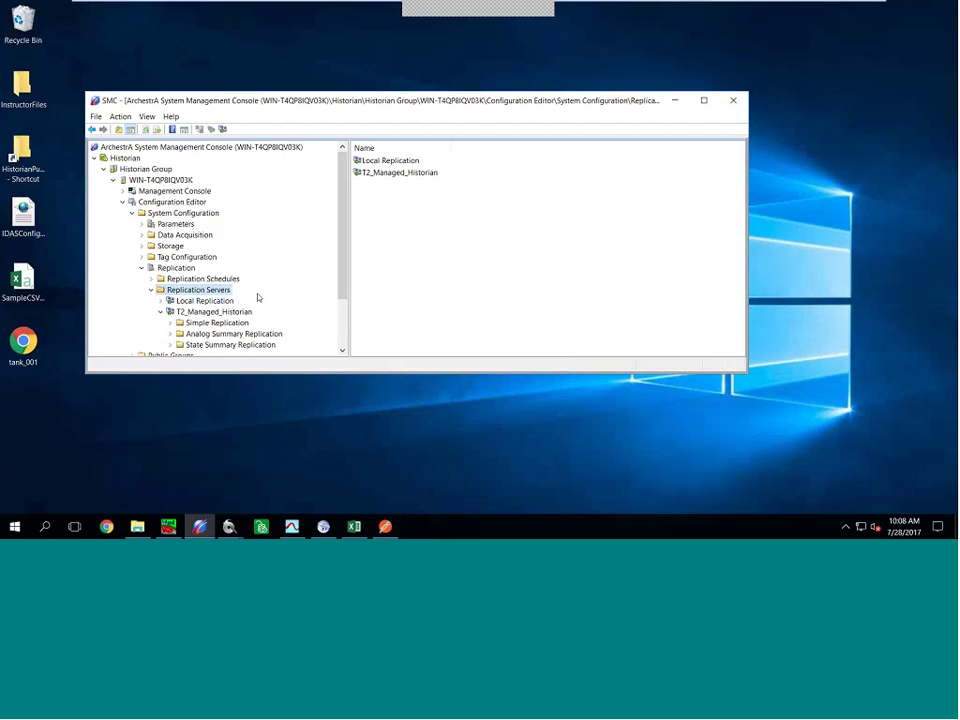
pyautogui.scroll(-2, 283, 289)
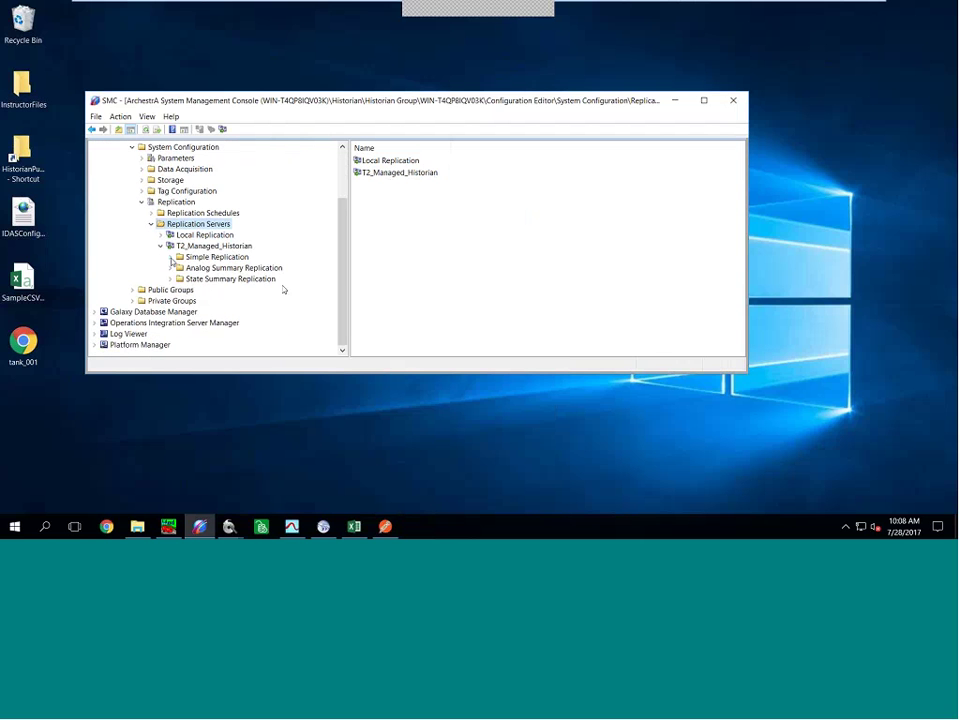
pyautogui.click(216, 257)
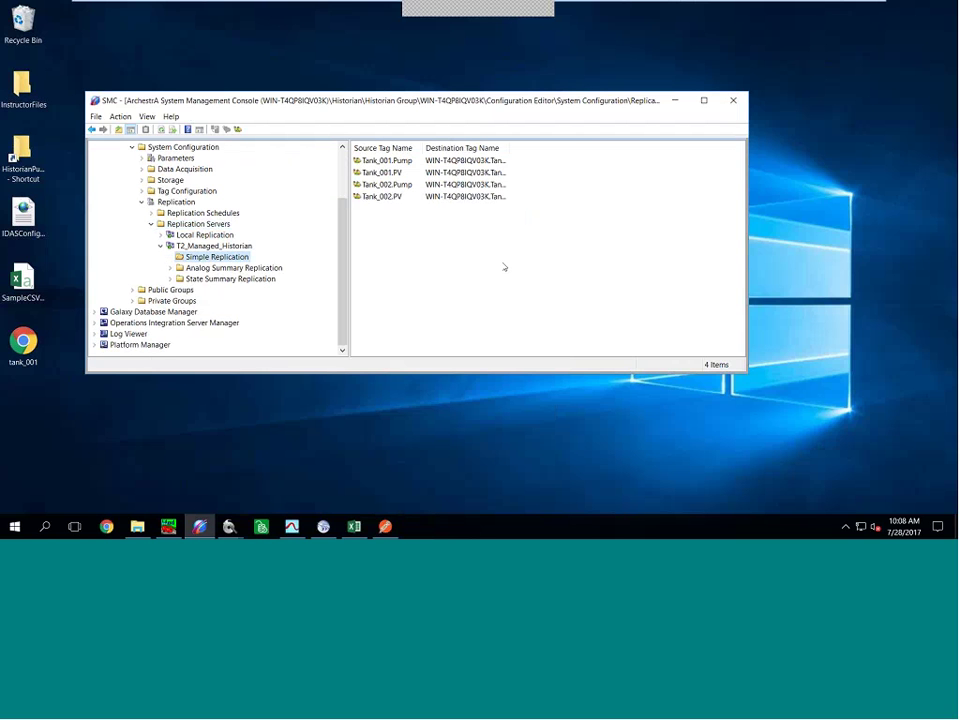
# Add multiple tags to simple replication: find all tags and move Tank_001.Pump, Tank_001.PV, Tank_002.Pump and Tank_002.PV to the target tags
pyautogui.rightClick(405, 225)
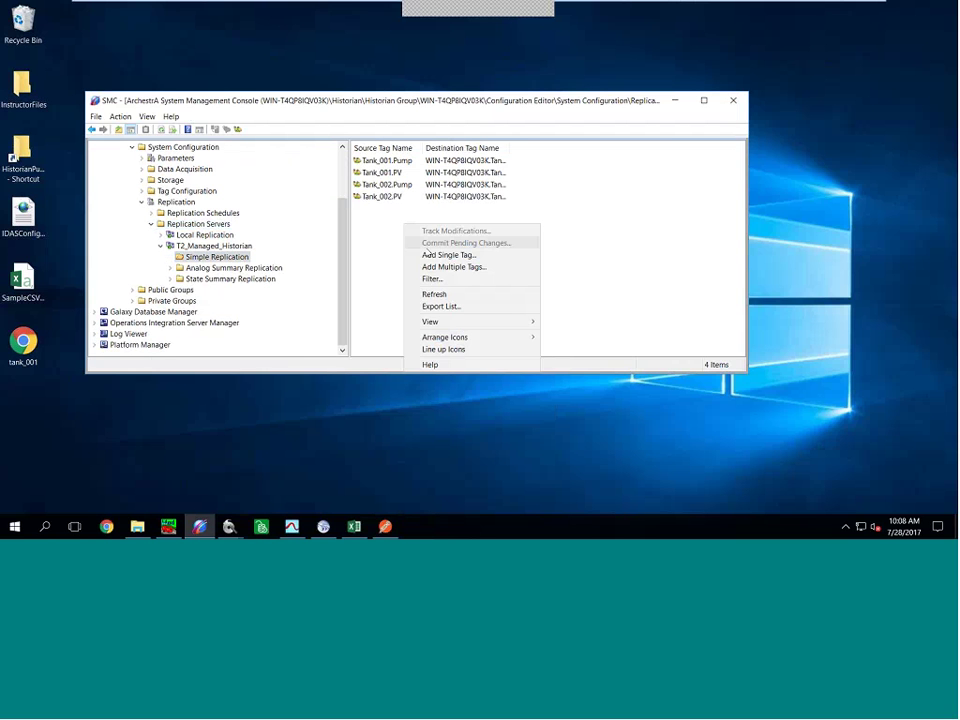
pyautogui.click(430, 266)
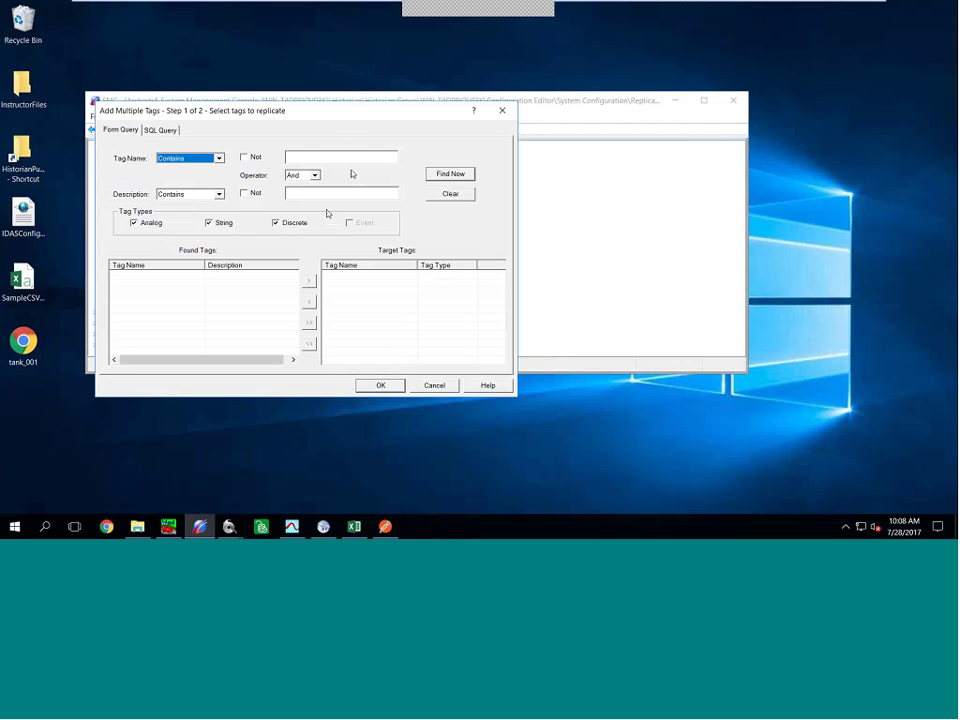
pyautogui.click(437, 176)
pyautogui.scroll(-5, 295, 349)
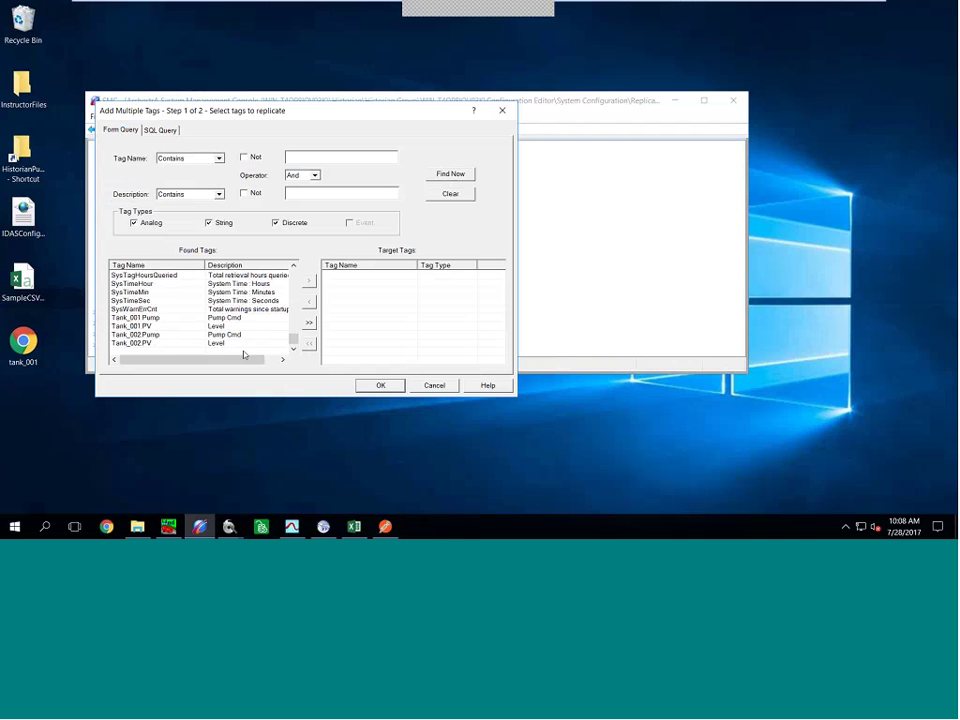
pyautogui.moveTo(243, 353); pyautogui.dragTo(256, 313)
pyautogui.click(308, 282)
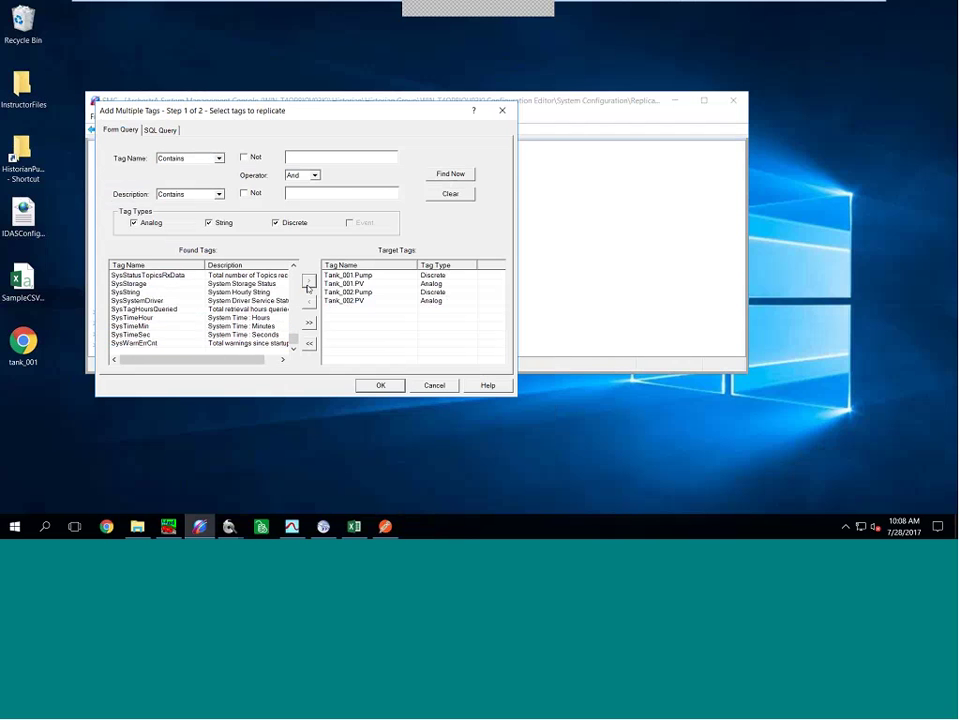
# Go on to the replicated tag creation, inspect the destination tag name of Tank_001.Pump, and cancel without applying
pyautogui.press('Return')
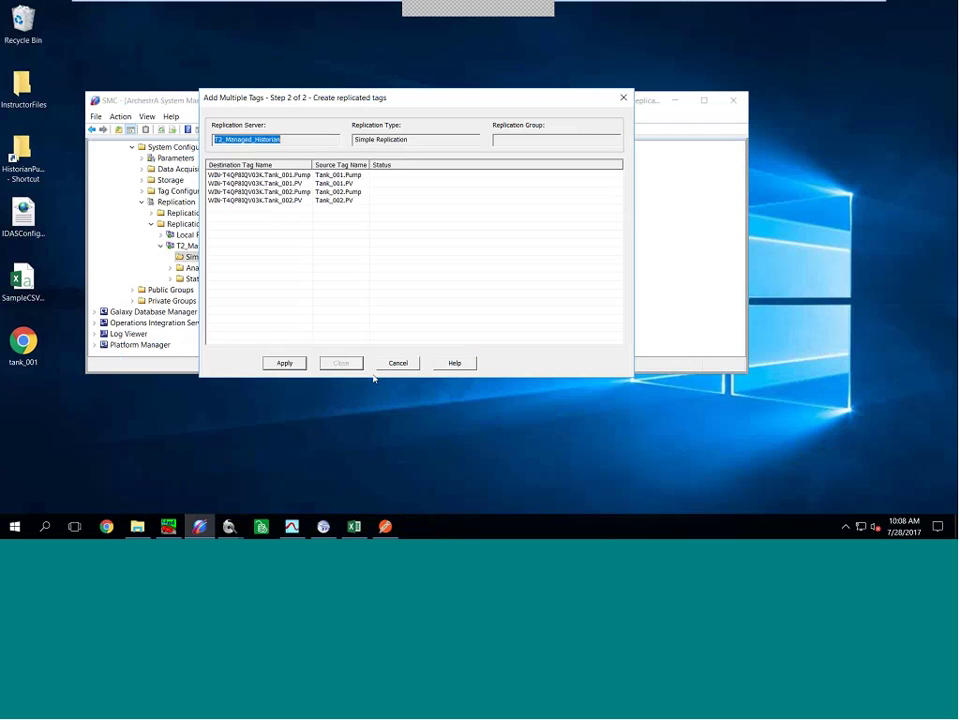
pyautogui.press('Tab')
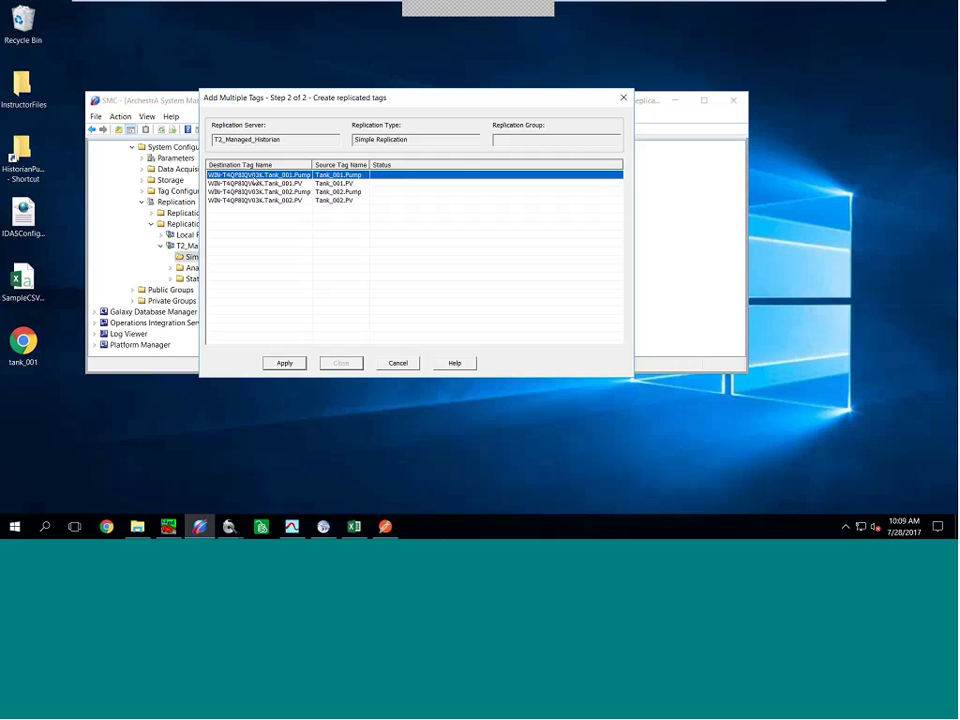
pyautogui.click(248, 176)
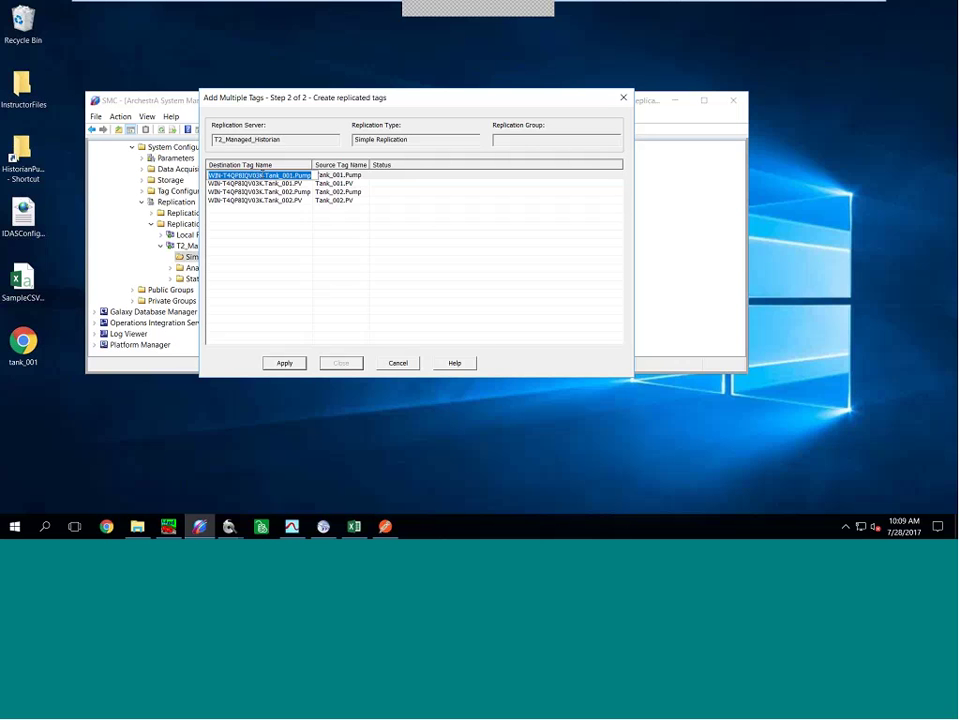
pyautogui.click(396, 362)
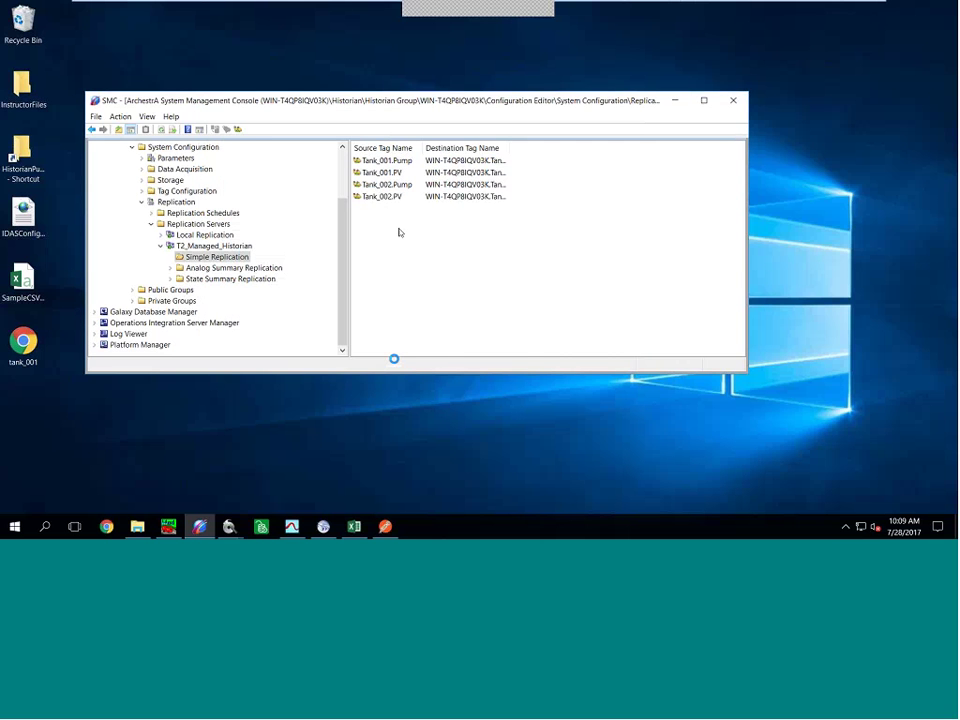
# Examine the replication status and the value columns of the servers in the Historian's Management Console, and minimize the console
pyautogui.rightClick(398, 232)
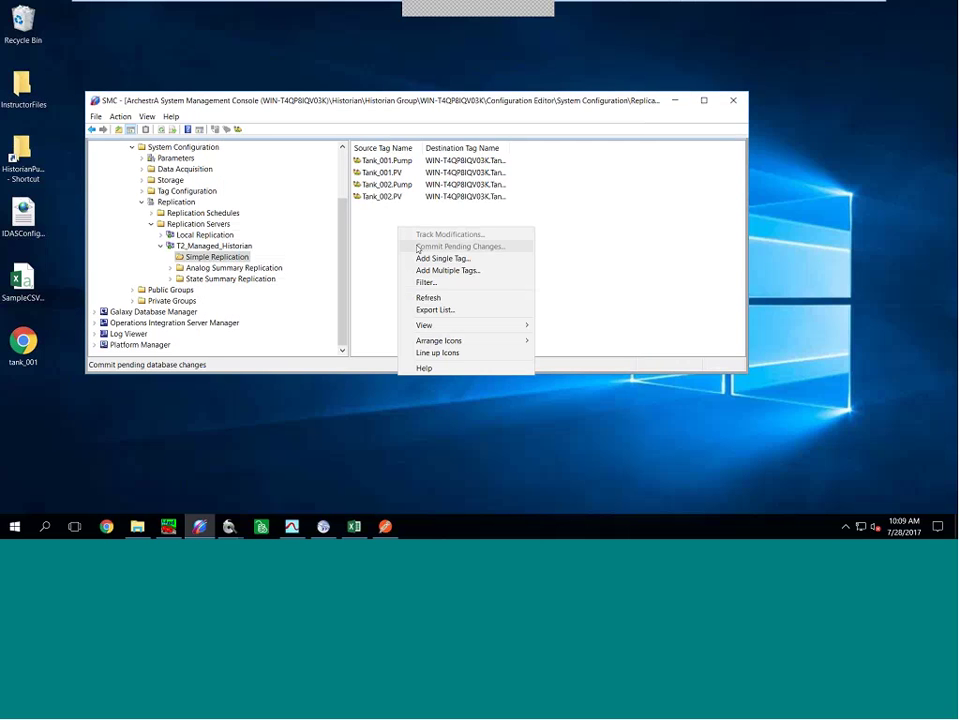
pyautogui.moveTo(343, 241); pyautogui.dragTo(349, 218)
pyautogui.doubleClick(174, 190)
pyautogui.click(166, 223)
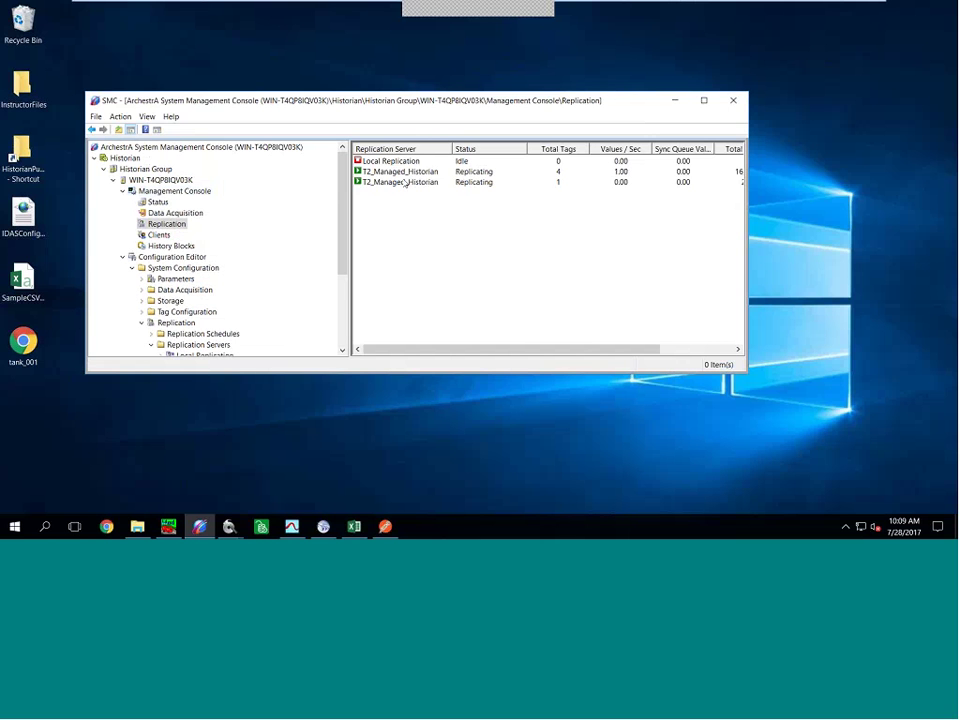
pyautogui.moveTo(467, 348); pyautogui.dragTo(541, 348)
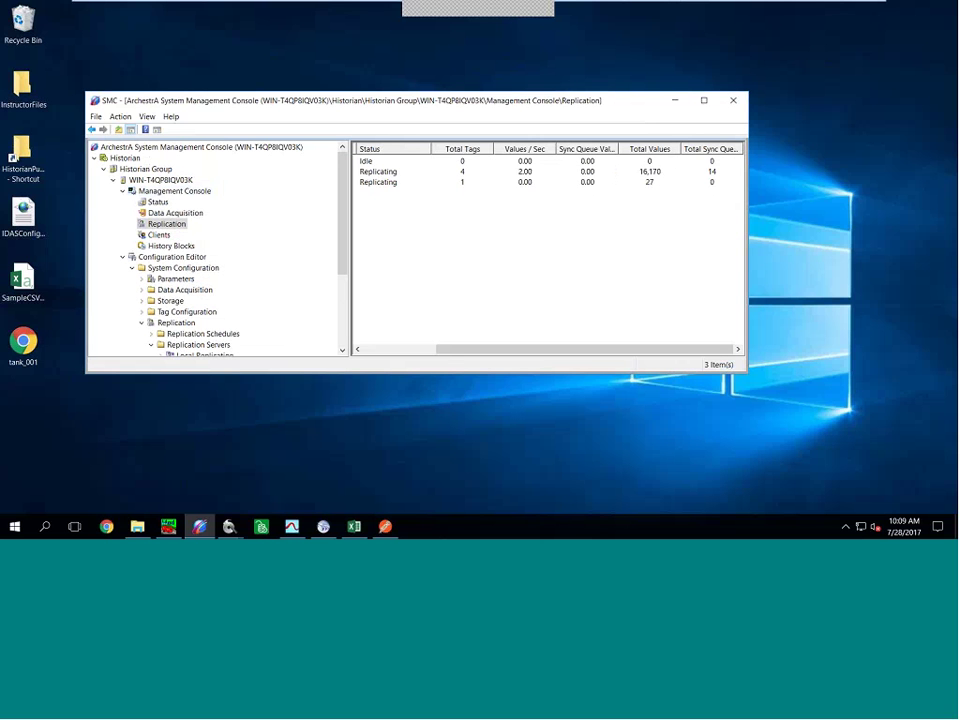
pyautogui.click(675, 100)
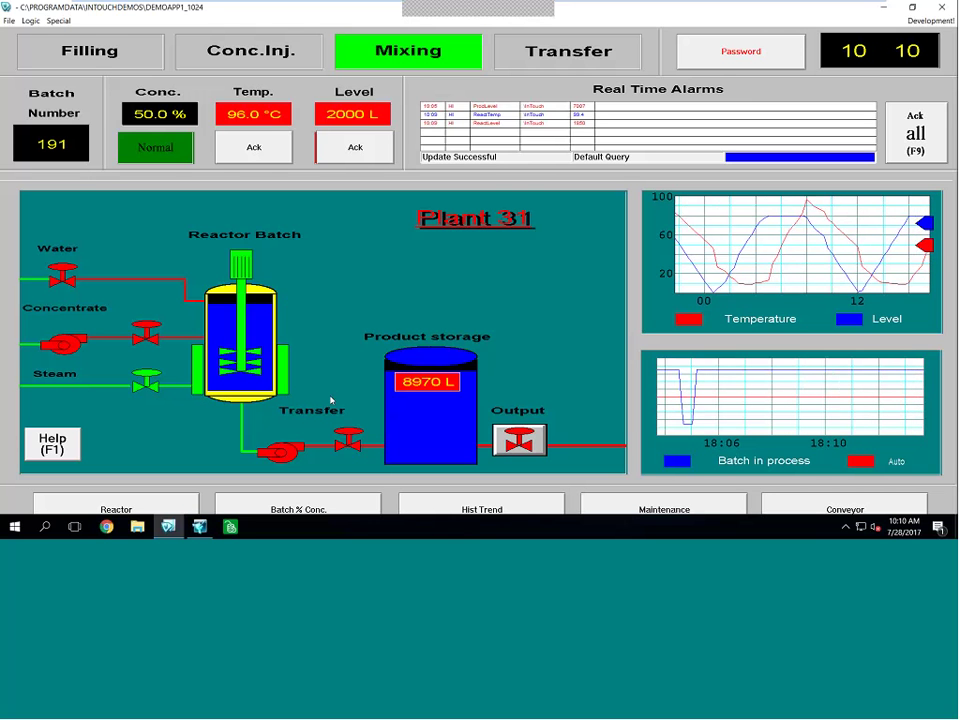
# Switch to InTouch WindowMaker, examine the ReactLevel tag's details and data logging option in the Tagname Dictionary, and cancel
pyautogui.click(200, 528)
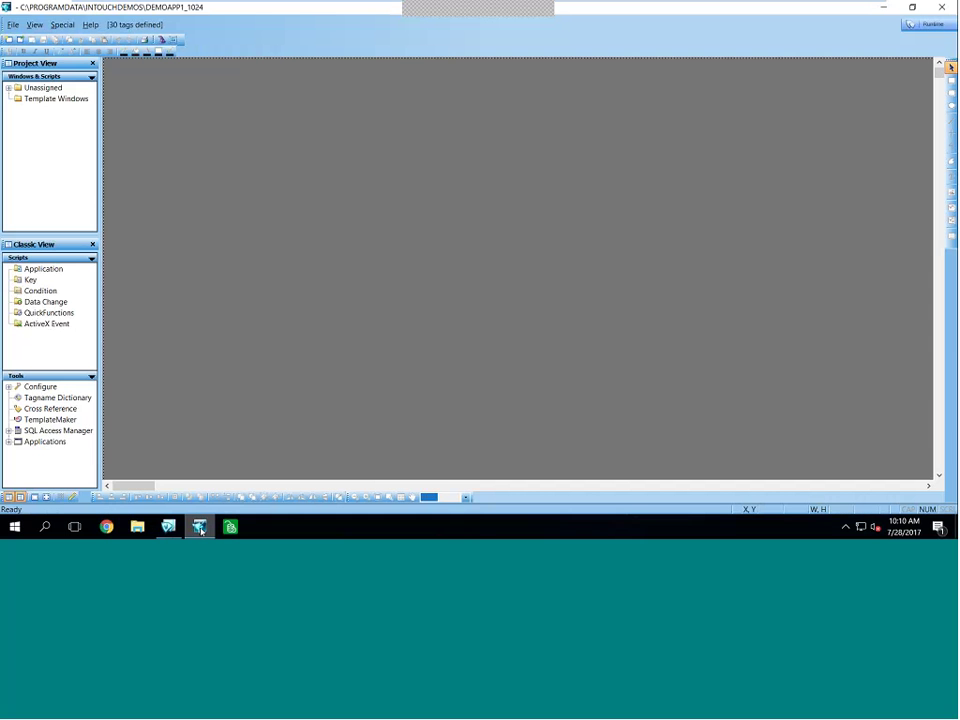
pyautogui.click(61, 25)
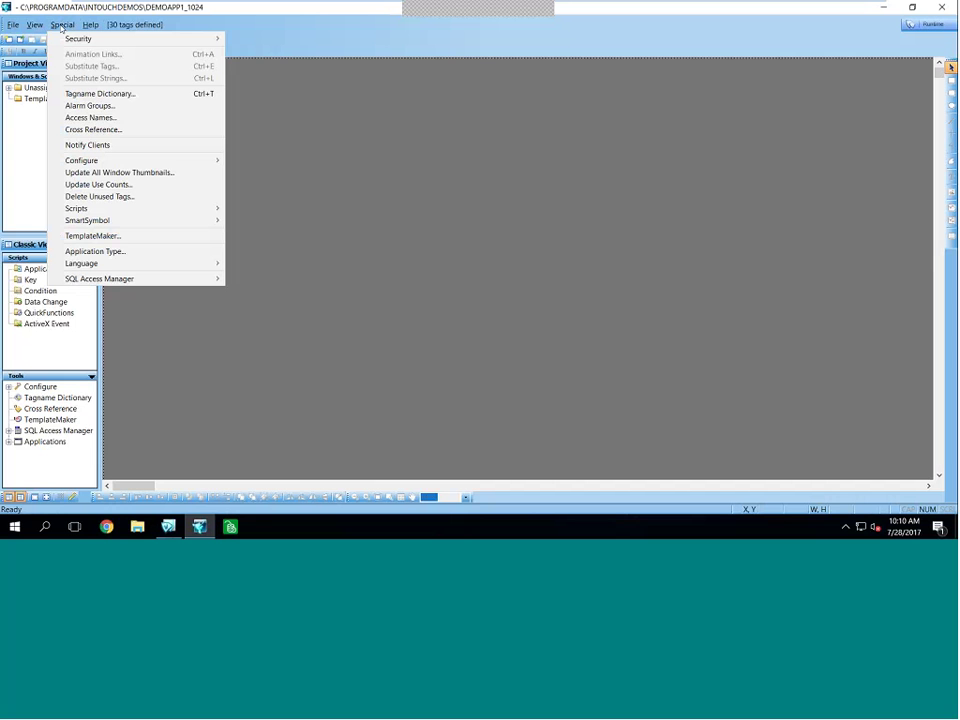
pyautogui.click(85, 93)
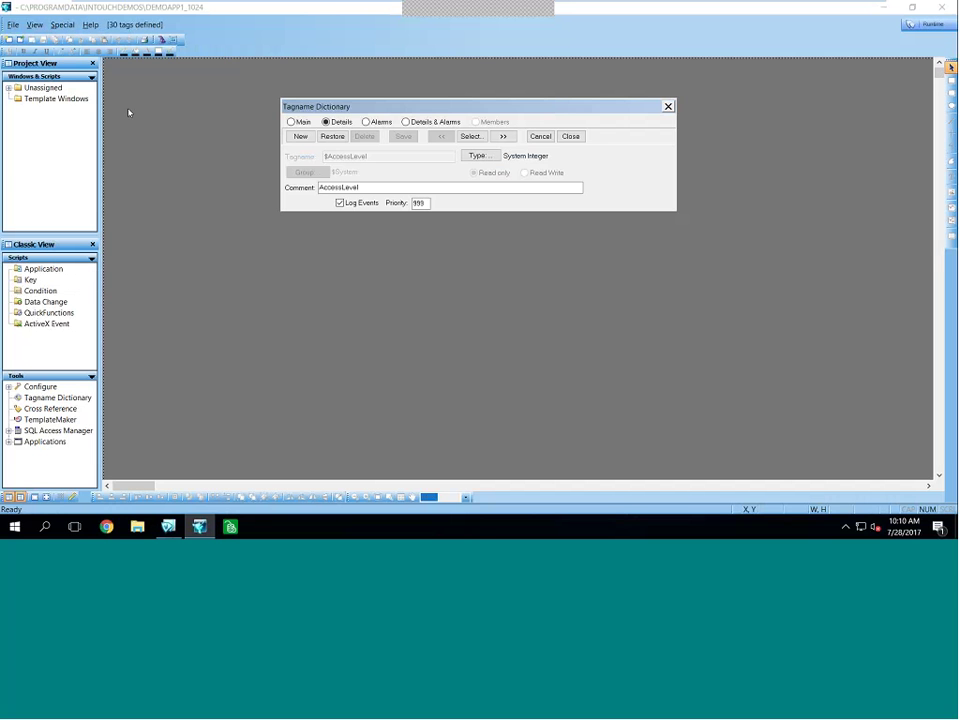
pyautogui.click(472, 137)
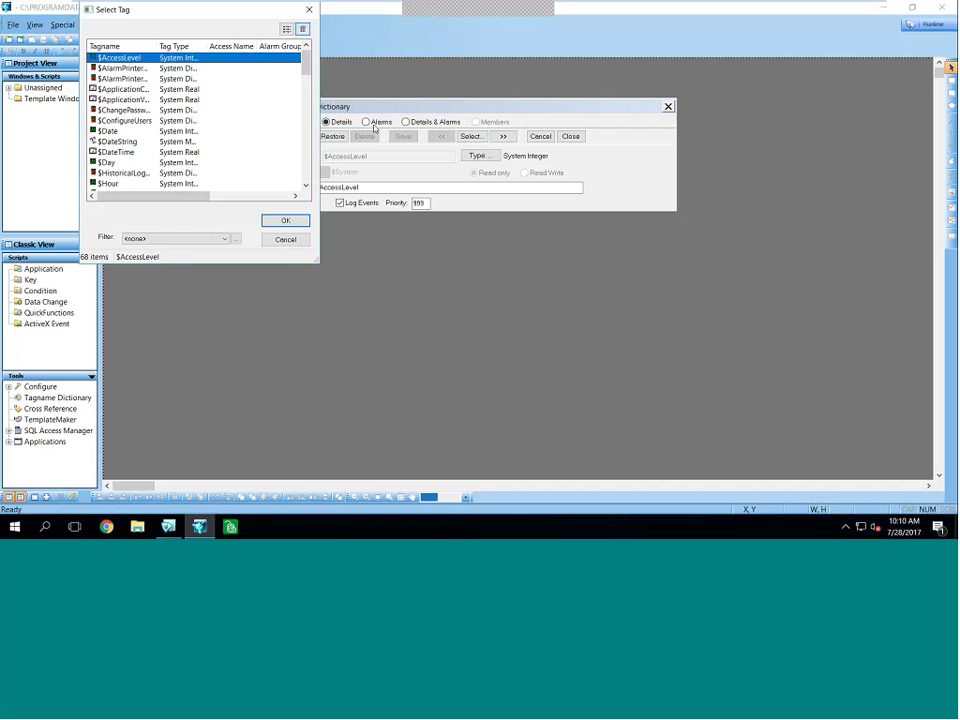
pyautogui.scroll(-19, 307, 186)
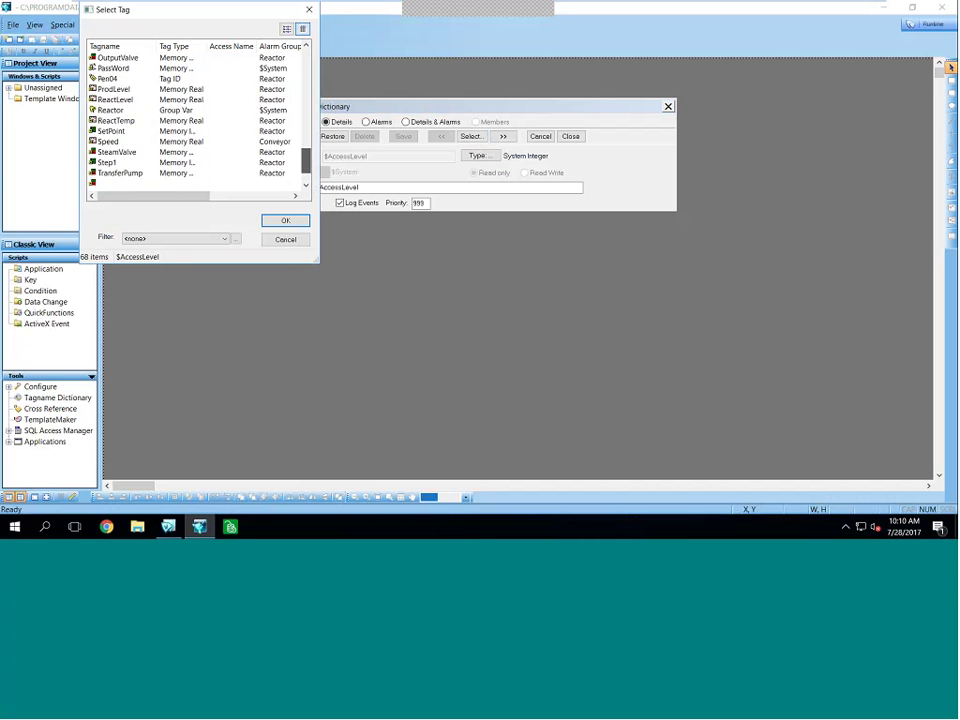
pyautogui.click(125, 69)
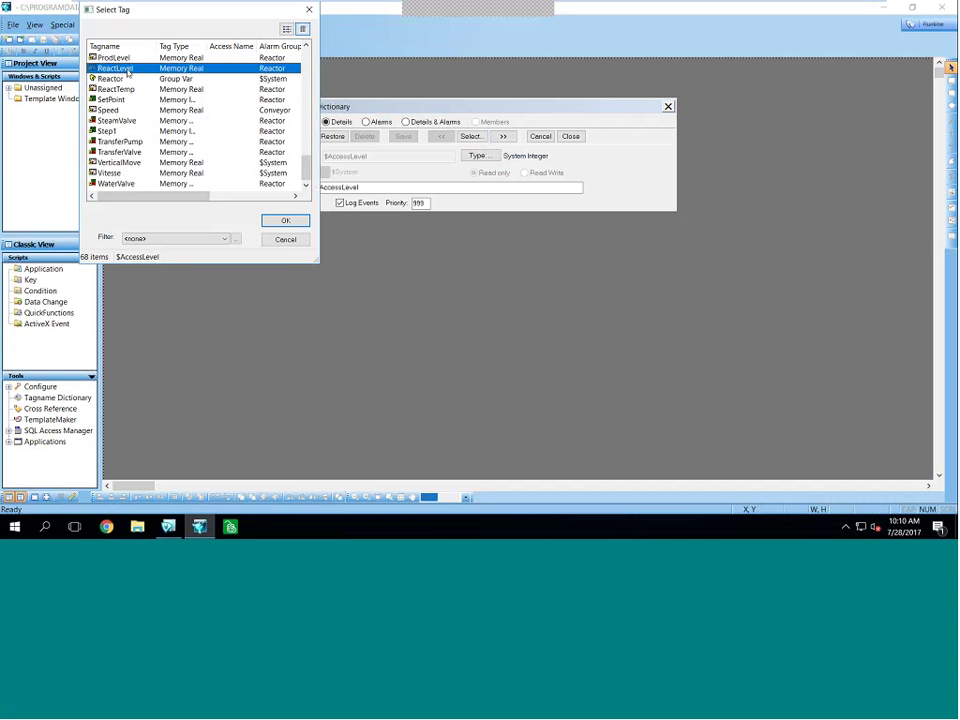
pyautogui.click(284, 220)
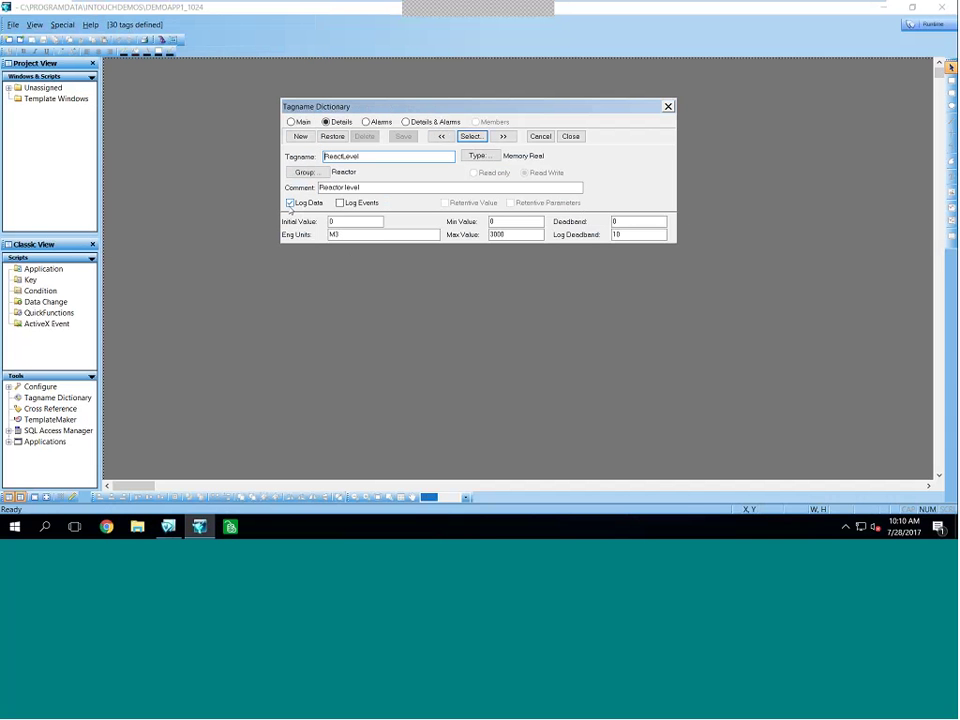
pyautogui.click(544, 137)
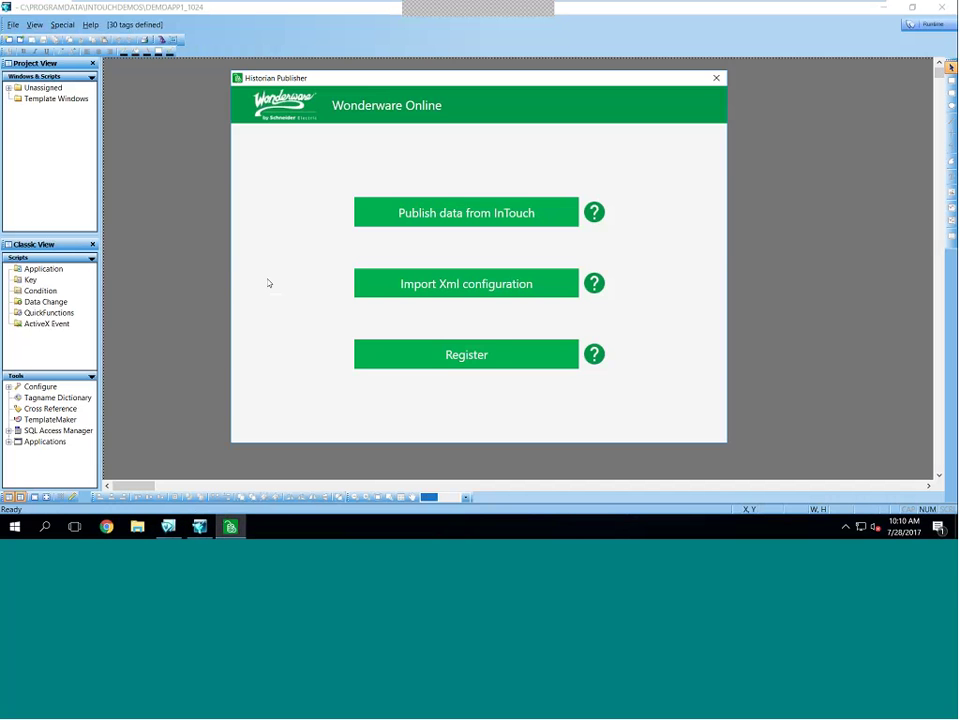
# View the Historian Publisher's introduction page for publishing InTouch data to Wonderware Online, and close the publisher
pyautogui.click(461, 294)
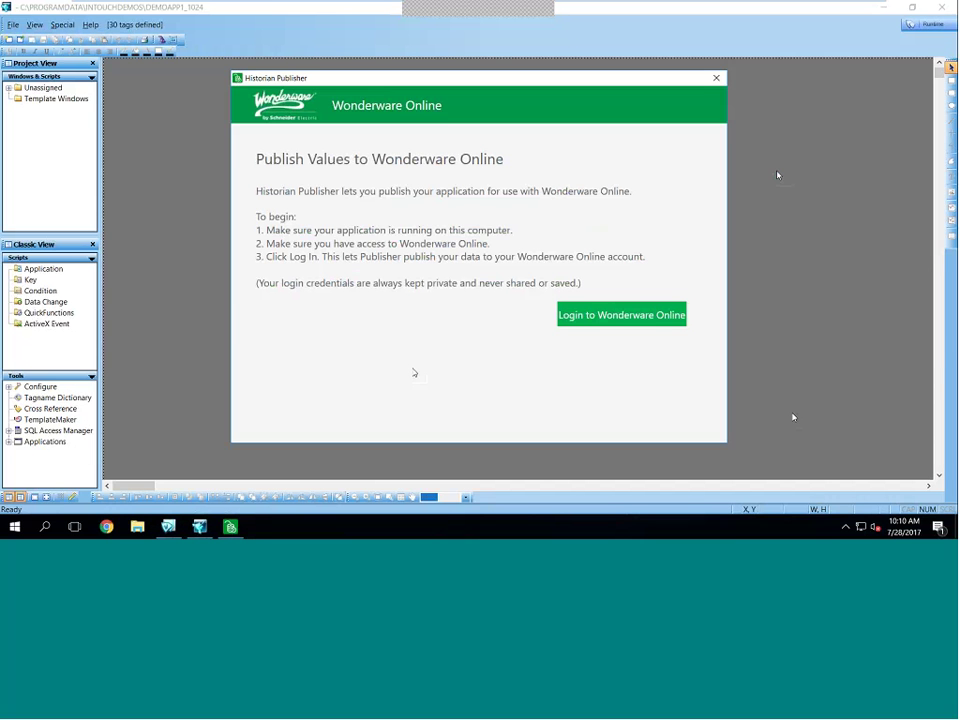
pyautogui.click(716, 79)
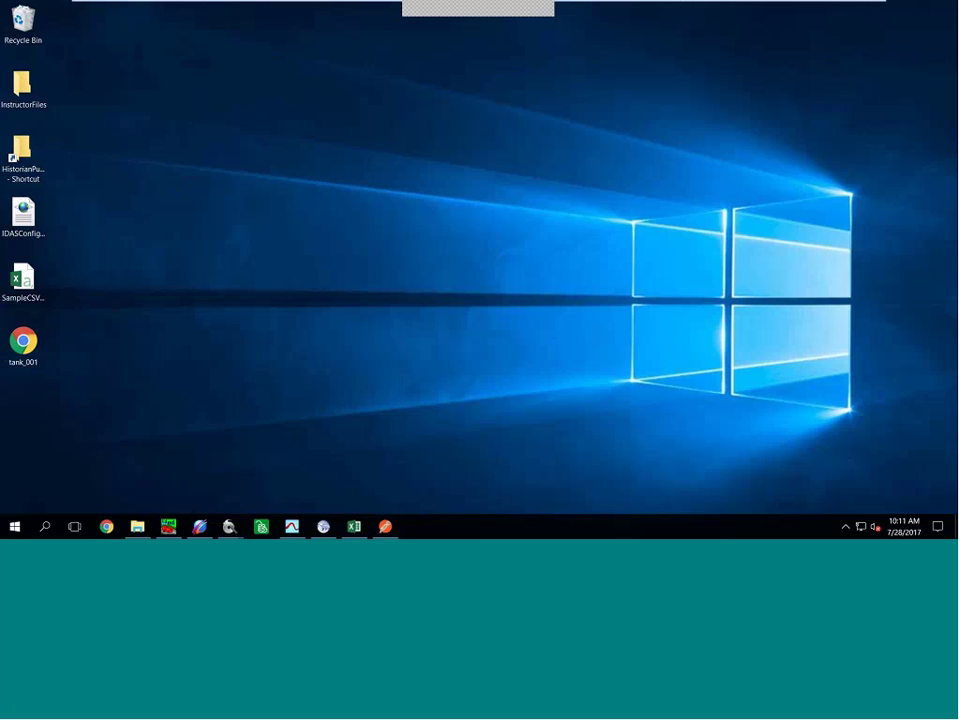
# Show the StADOSvr application in the InTouch Machine Edition Bin folder, and open the Wonderware Online connections of its running gateway
pyautogui.click(137, 528)
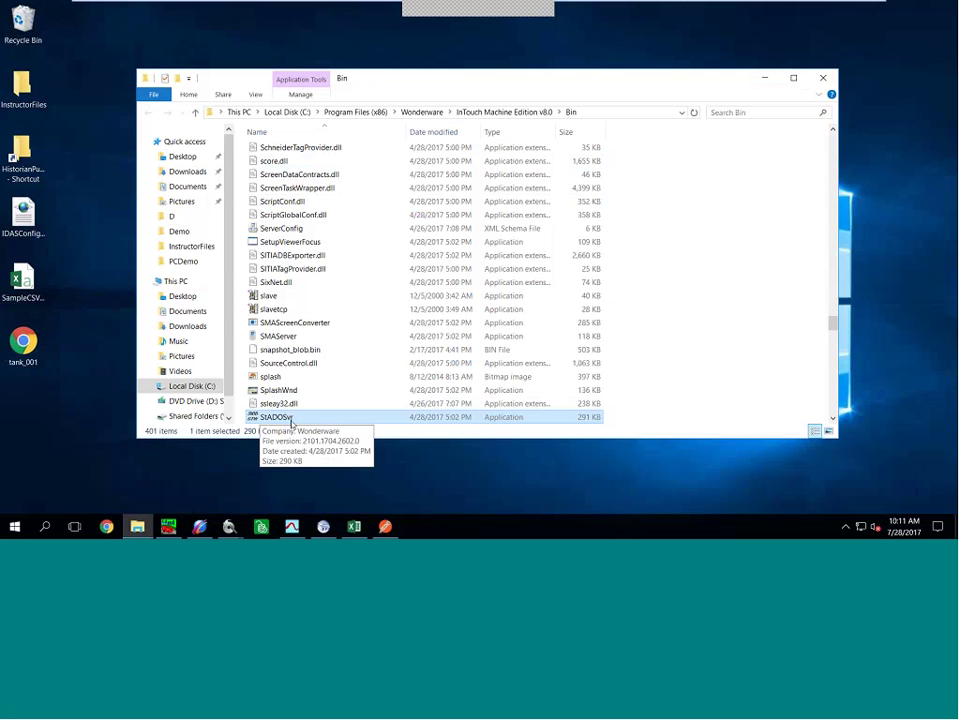
pyautogui.click(766, 78)
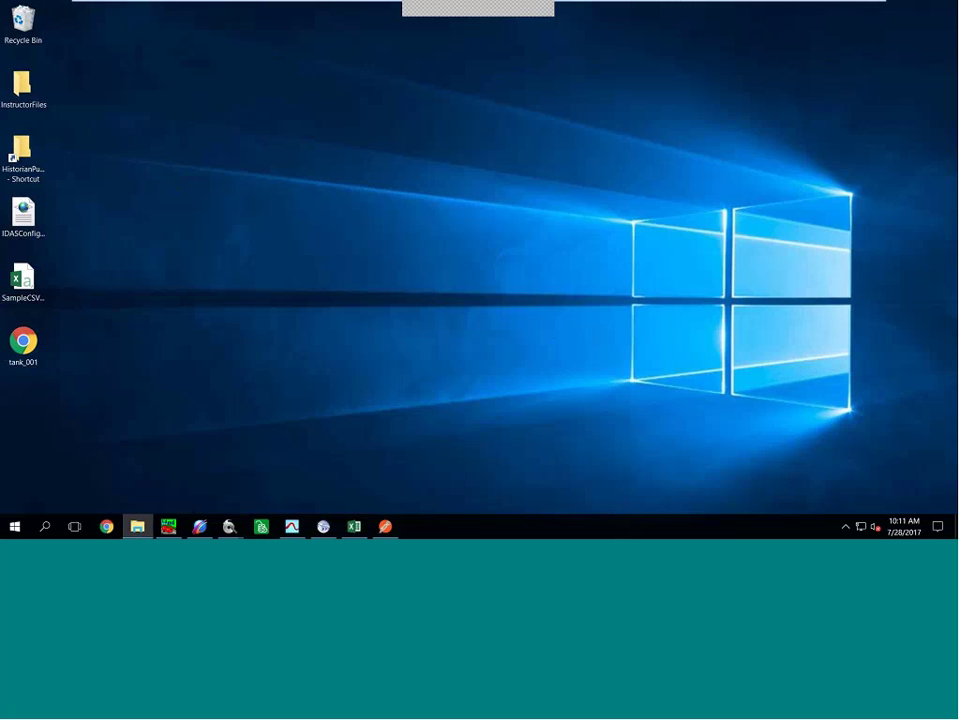
pyautogui.click(847, 527)
pyautogui.rightClick(870, 452)
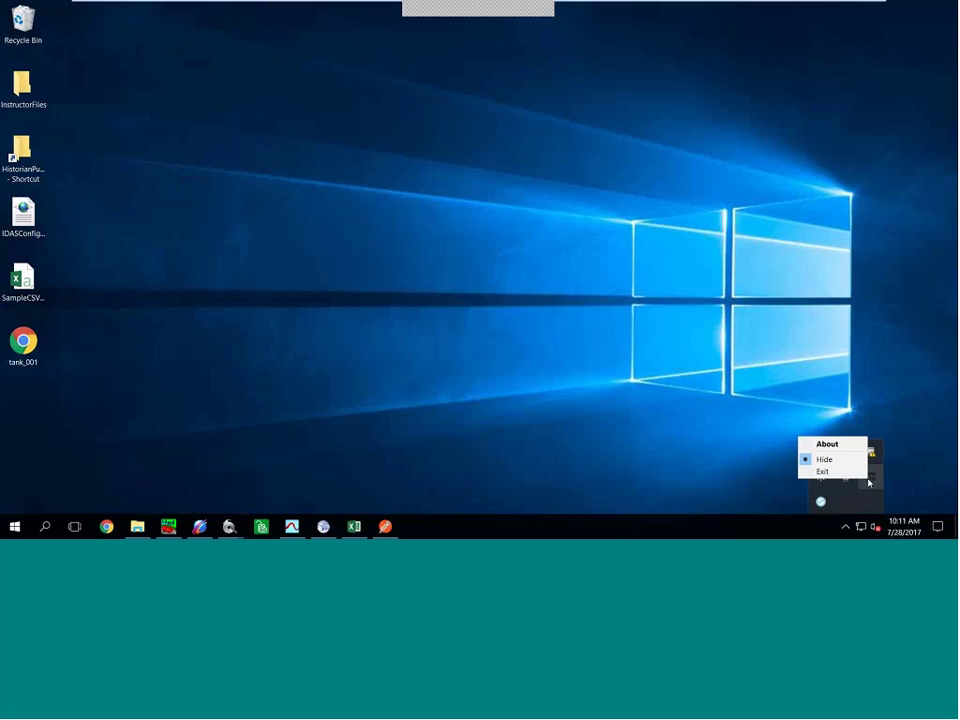
pyautogui.click(848, 460)
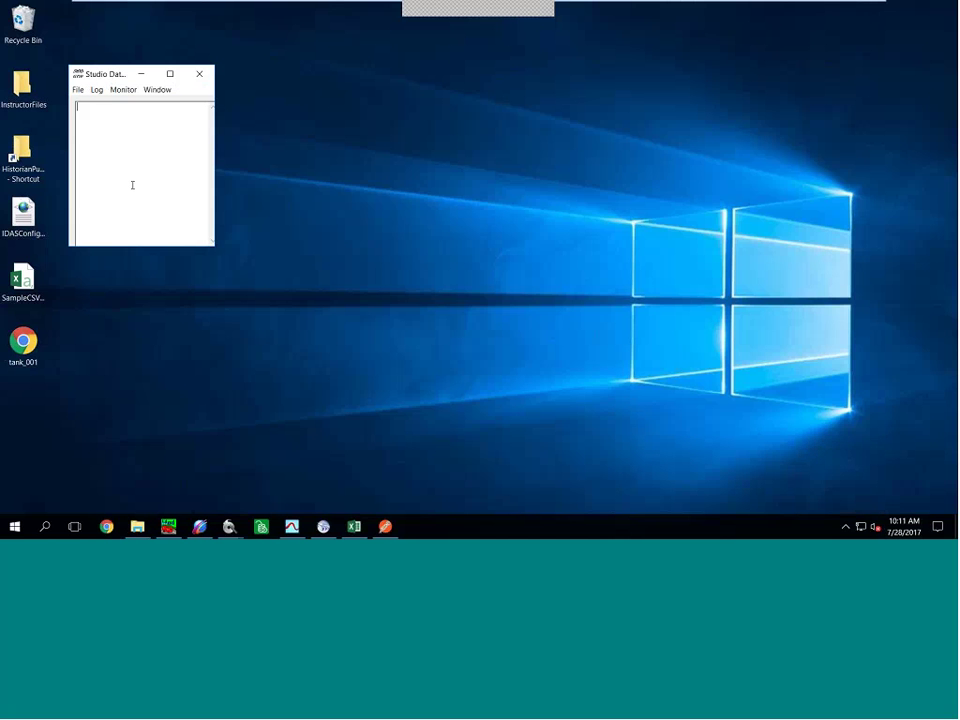
pyautogui.click(78, 89)
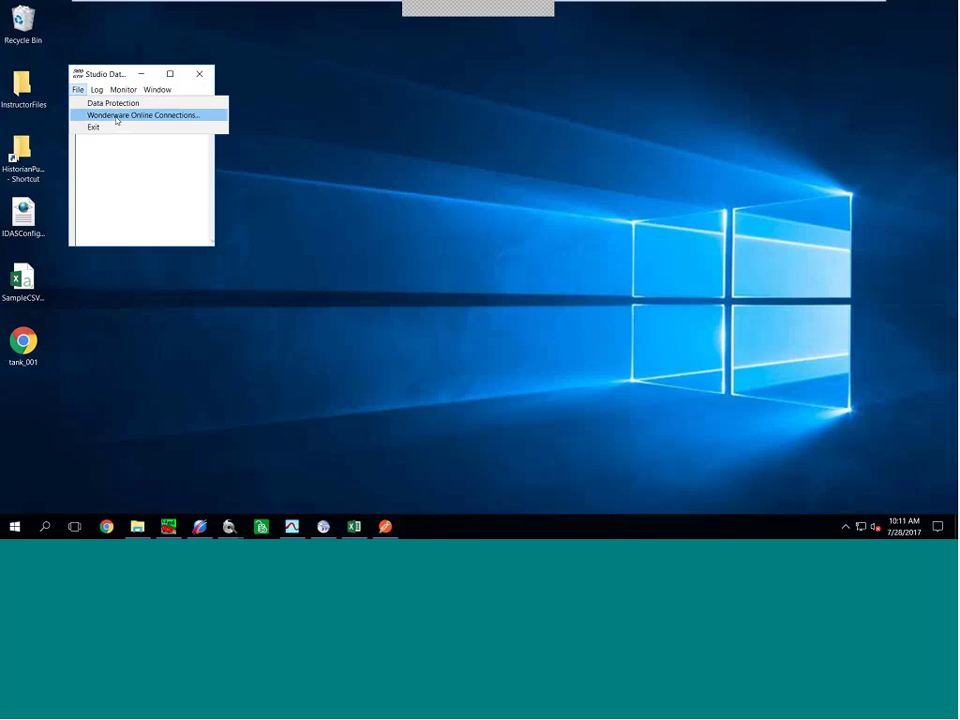
pyautogui.click(116, 116)
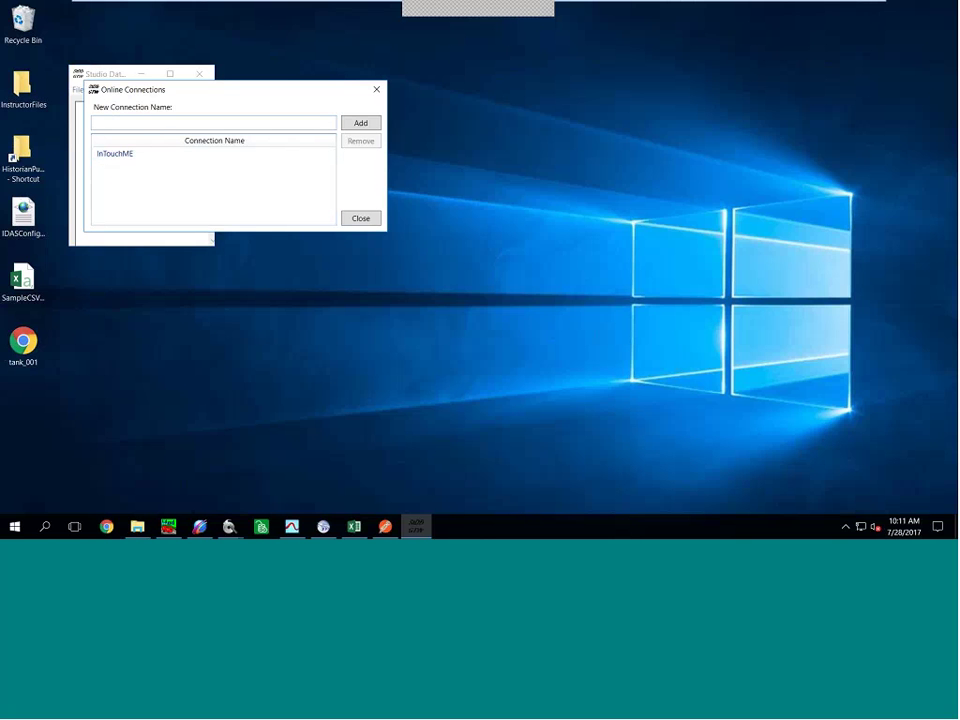
# Try to add an online connection named ITME, and dismiss the Wonderware Online sign-in
pyautogui.click(152, 121)
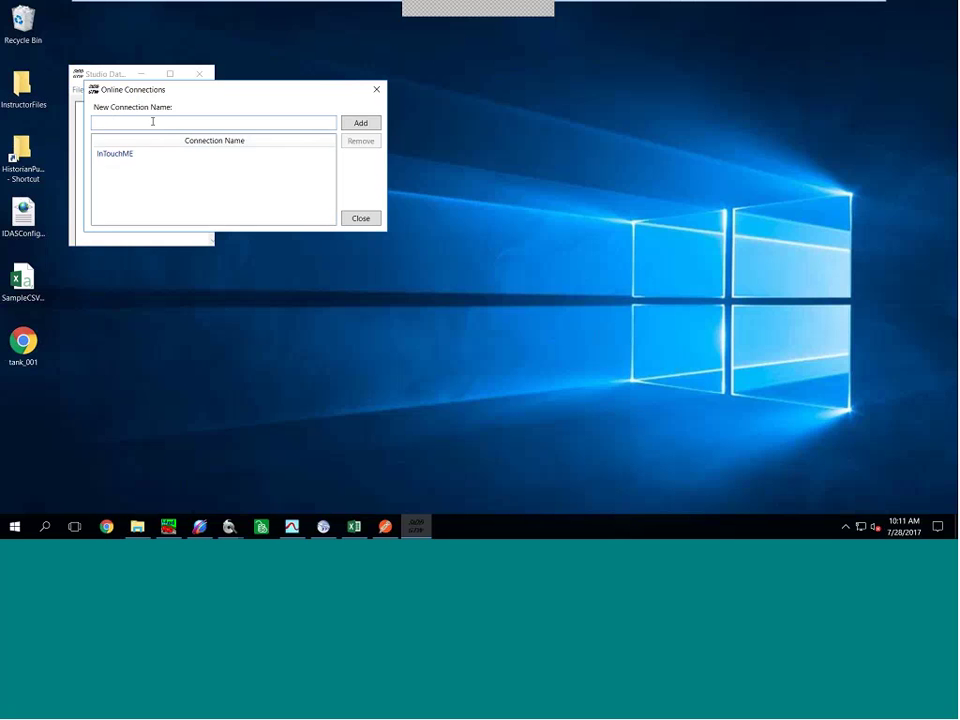
pyautogui.write('ITME')
pyautogui.click(358, 122)
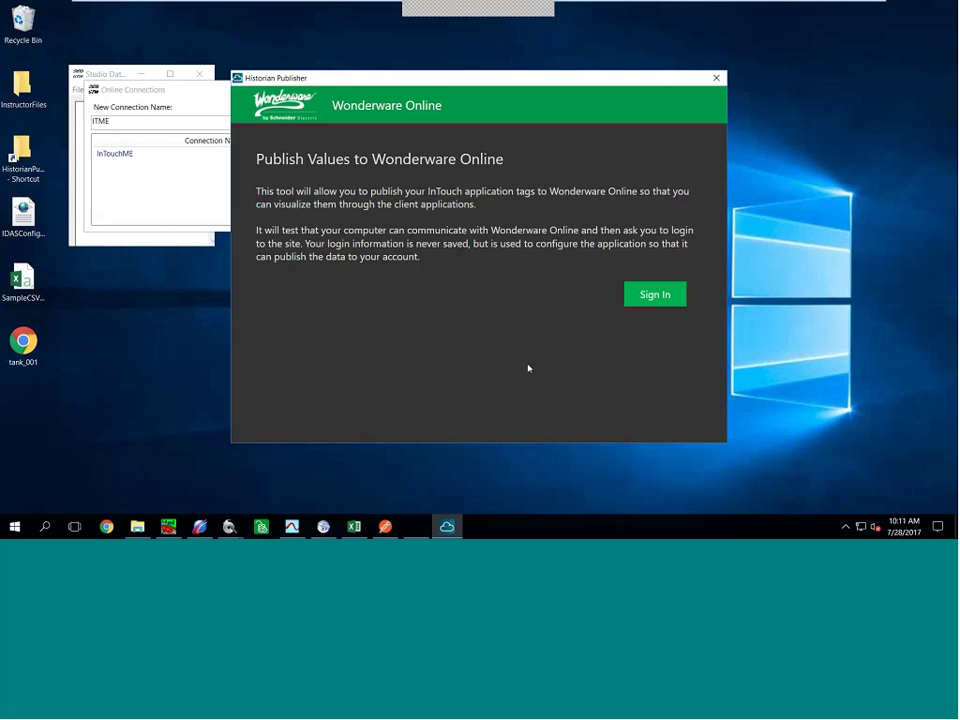
pyautogui.click(716, 78)
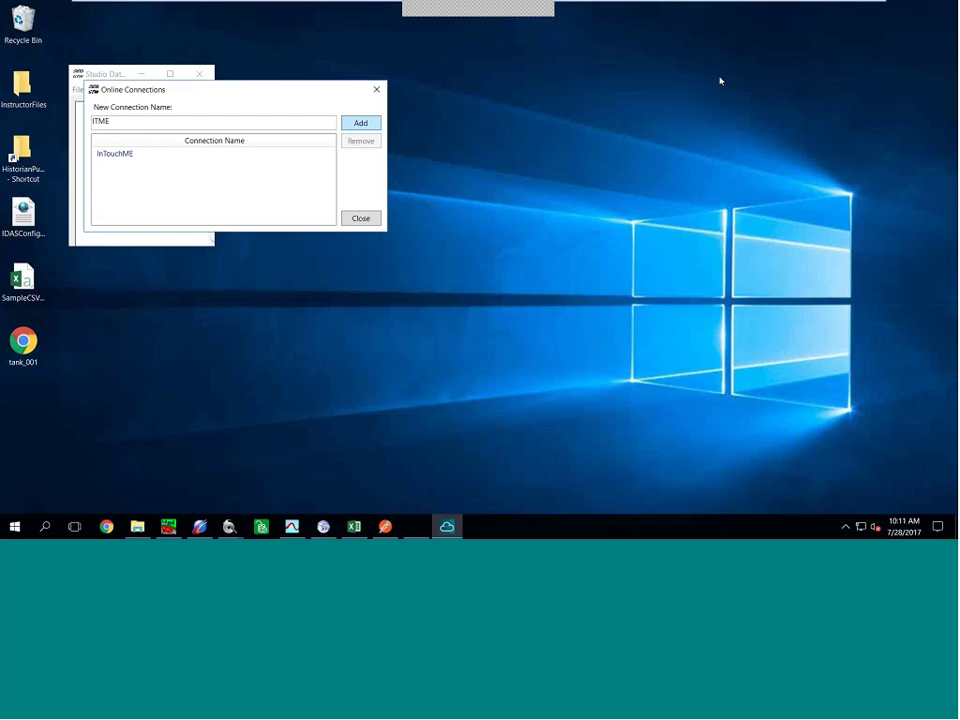
# Check the existing InTouchME connection, close the online connections and hide the gateway window
pyautogui.click(108, 155)
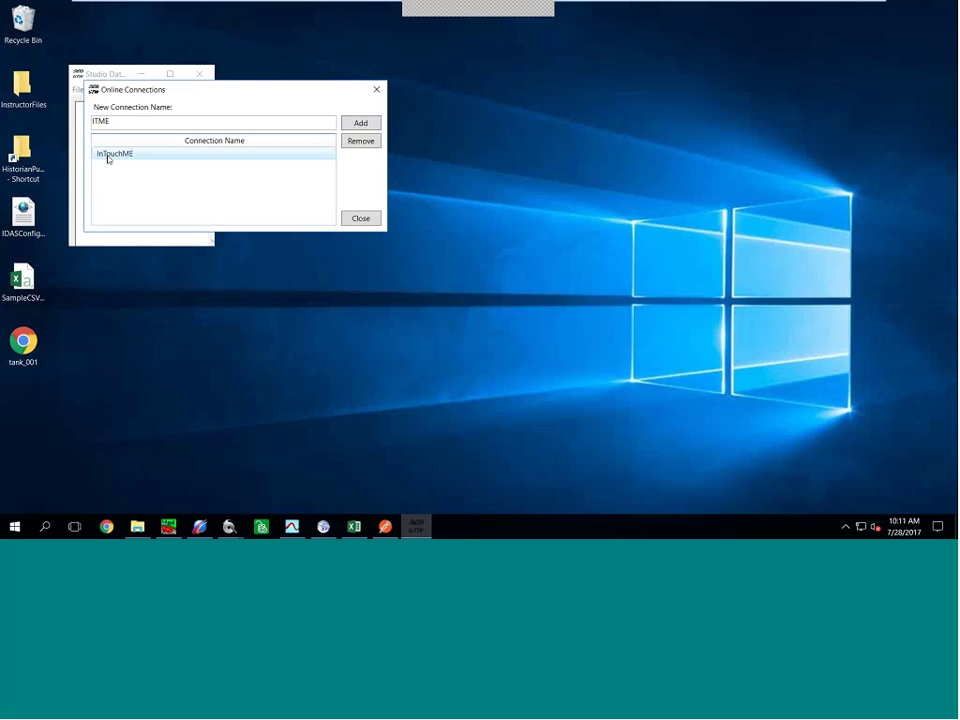
pyautogui.click(364, 222)
pyautogui.click(157, 89)
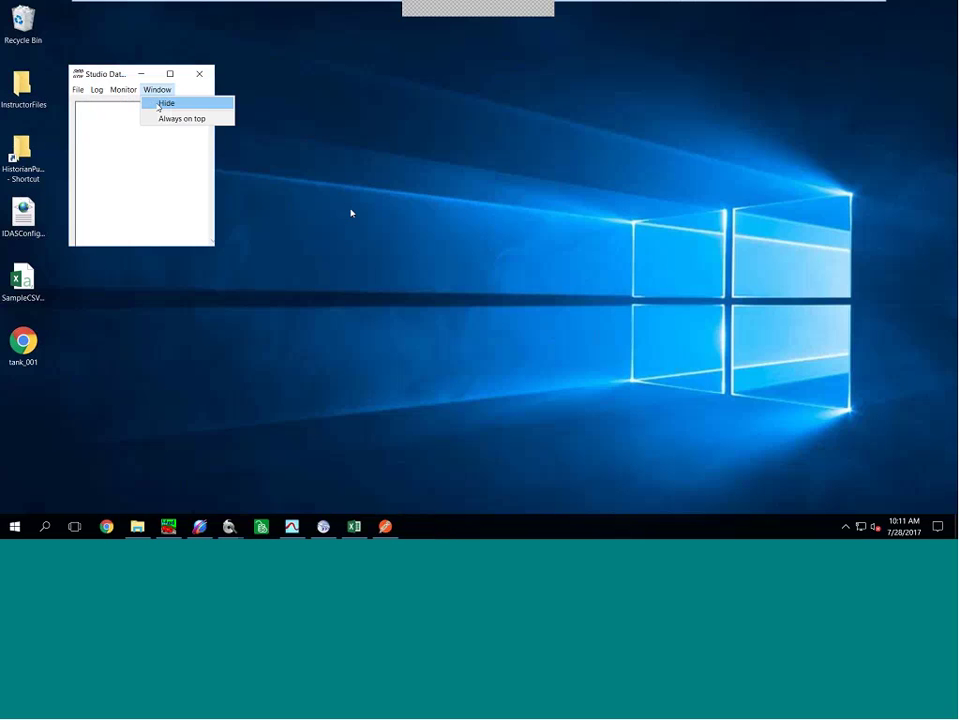
pyautogui.click(163, 103)
# View the trend screen of the running InTouch Machine Edition project, and switch to the EmbeddedDemo development environment
pyautogui.click(228, 525)
pyautogui.click(285, 469)
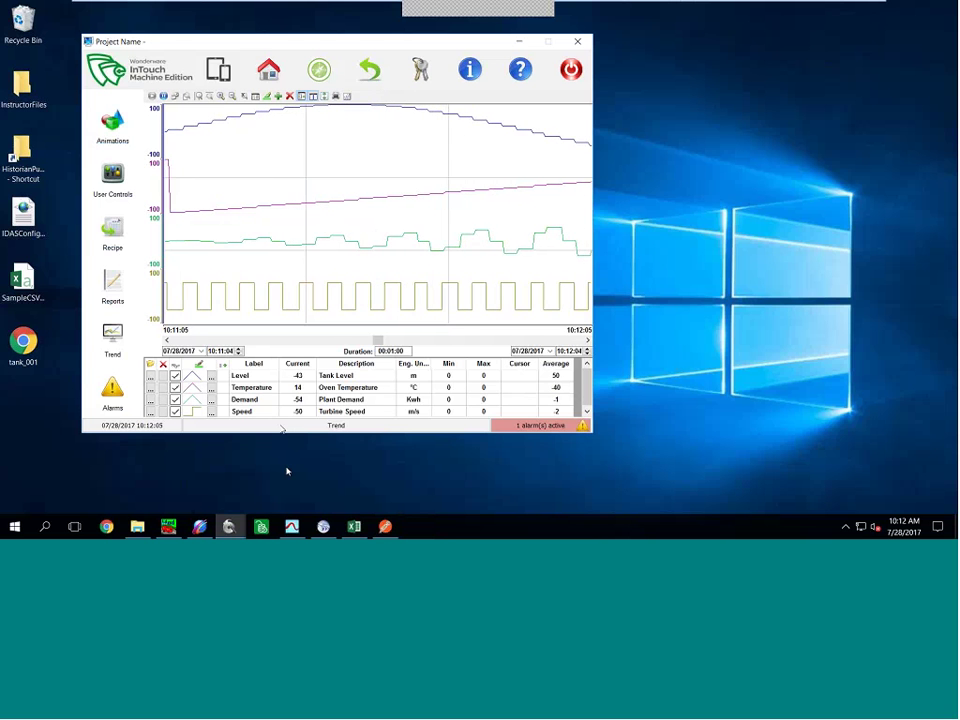
pyautogui.click(228, 525)
pyautogui.click(217, 489)
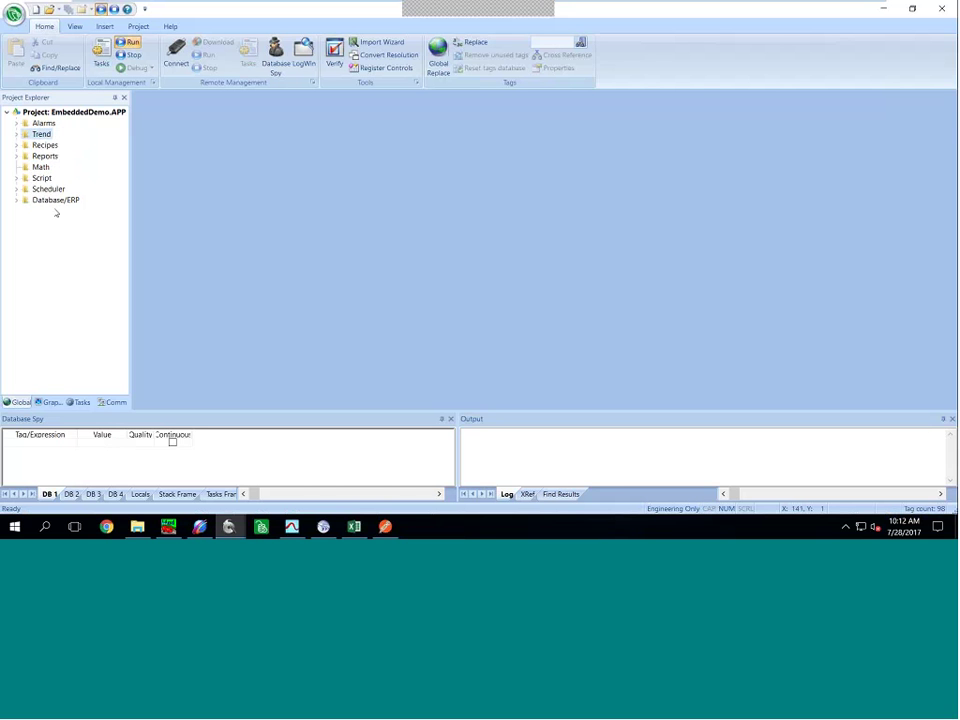
# Insert a new trend worksheet with the description WWOnline and the Wonderware Historian history format
pyautogui.rightClick(44, 134)
pyautogui.click(62, 142)
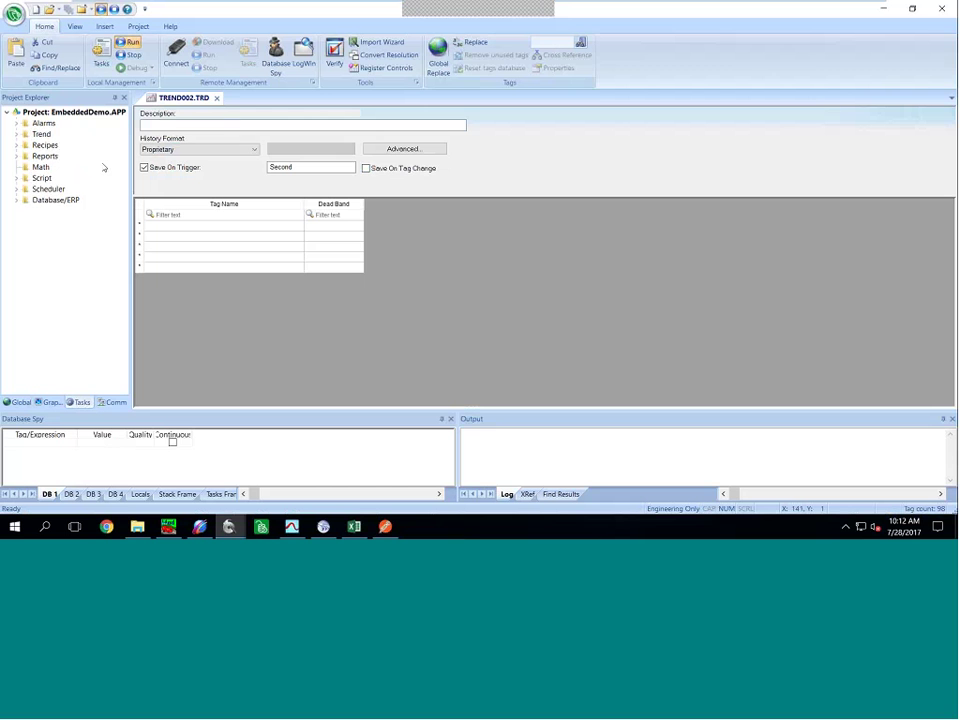
pyautogui.click(241, 127)
pyautogui.write('W')
pyautogui.write('WDem')
pyautogui.write('ine')
pyautogui.click(221, 150)
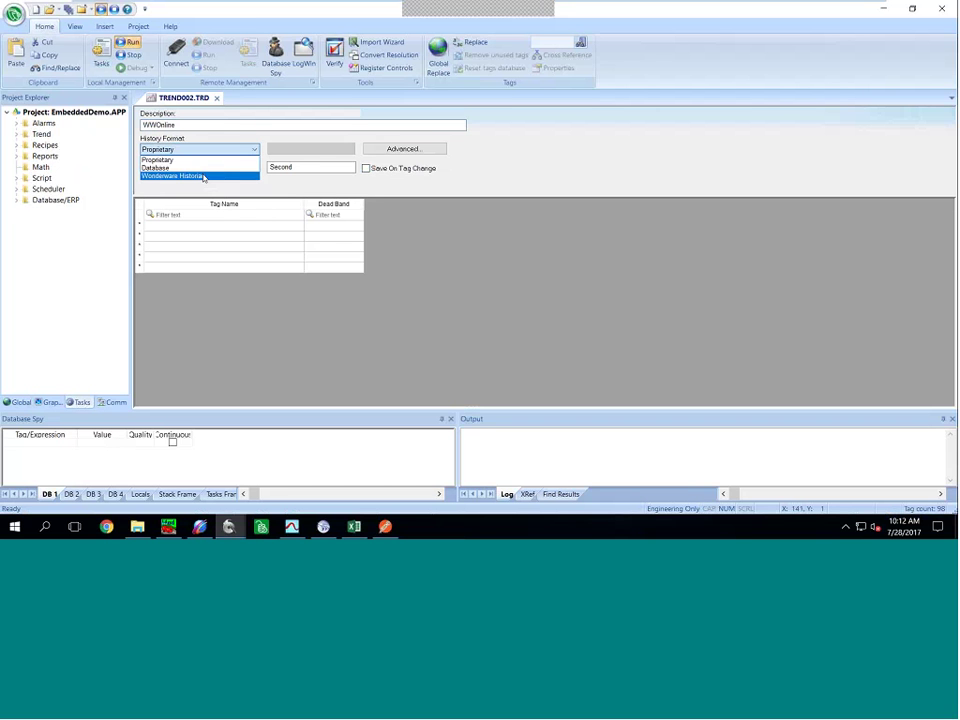
pyautogui.click(204, 177)
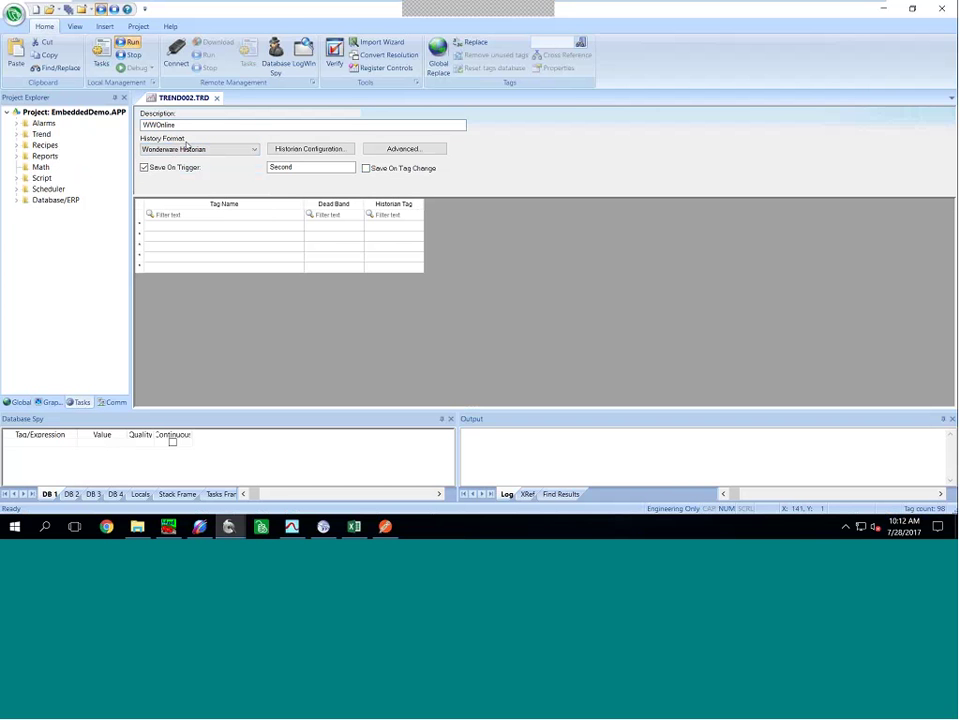
# Insert the nCounter tag in the first row of the trend worksheet
pyautogui.rightClick(150, 230)
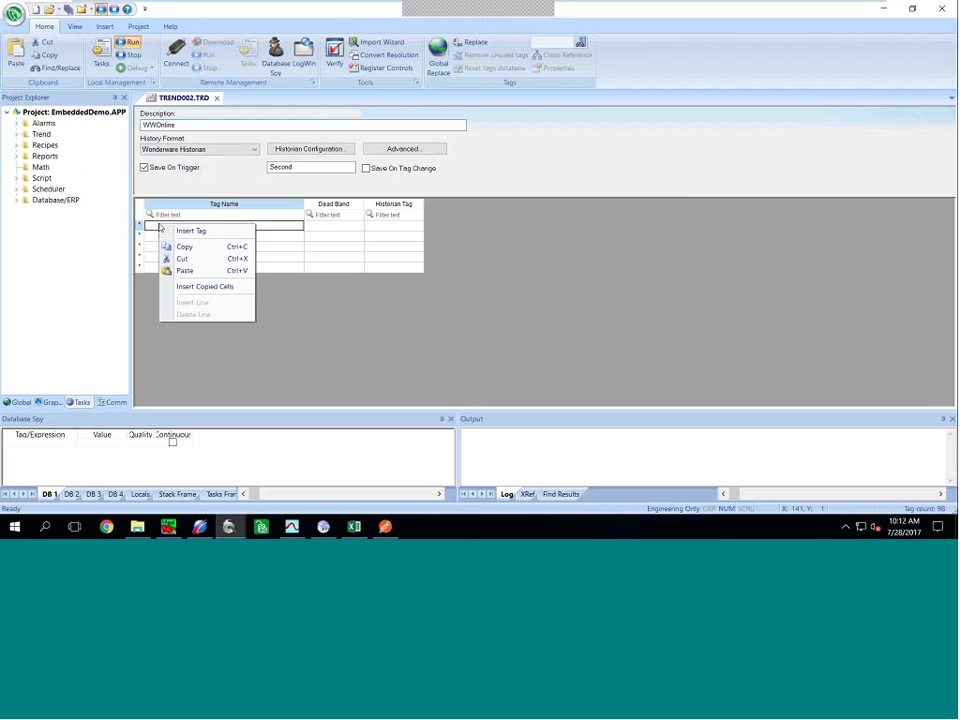
pyautogui.click(184, 228)
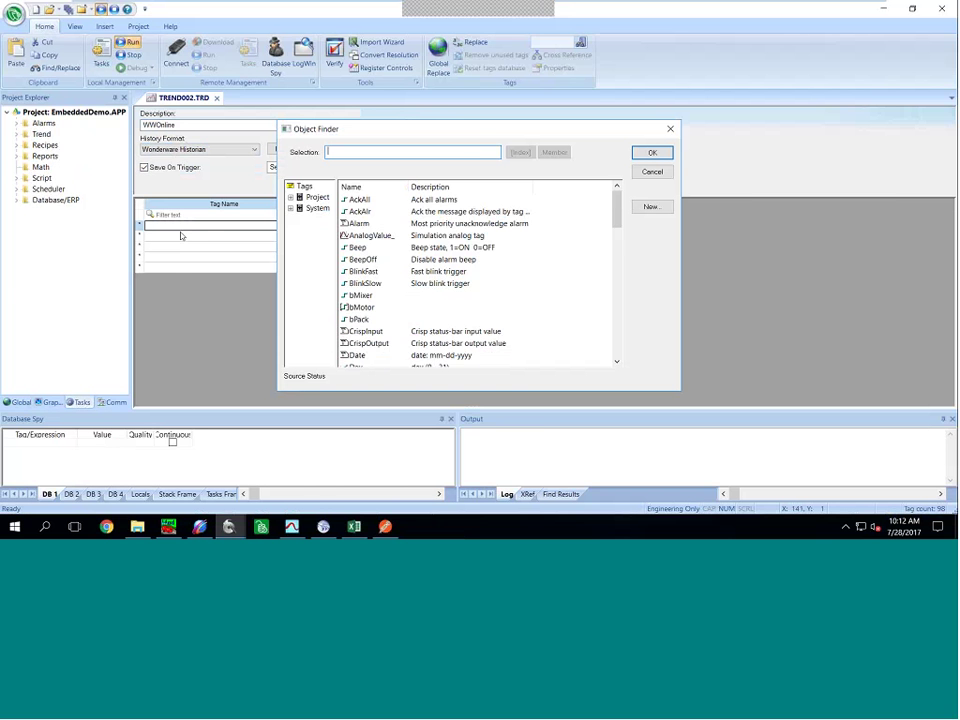
pyautogui.scroll(-7, 434, 330)
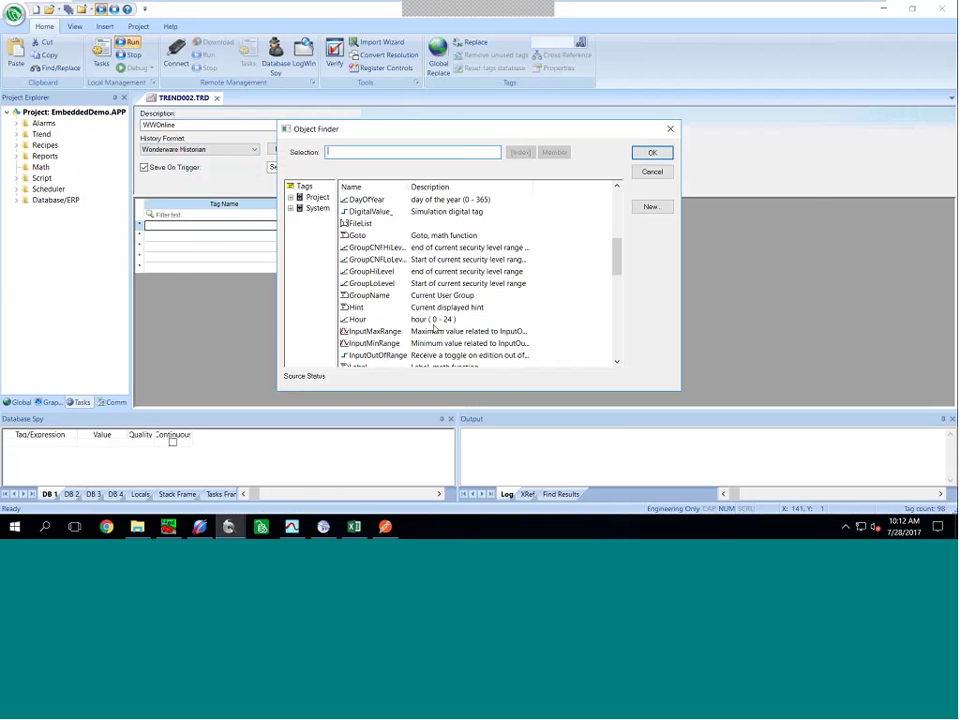
pyautogui.scroll(-3, 410, 318)
pyautogui.click(388, 308)
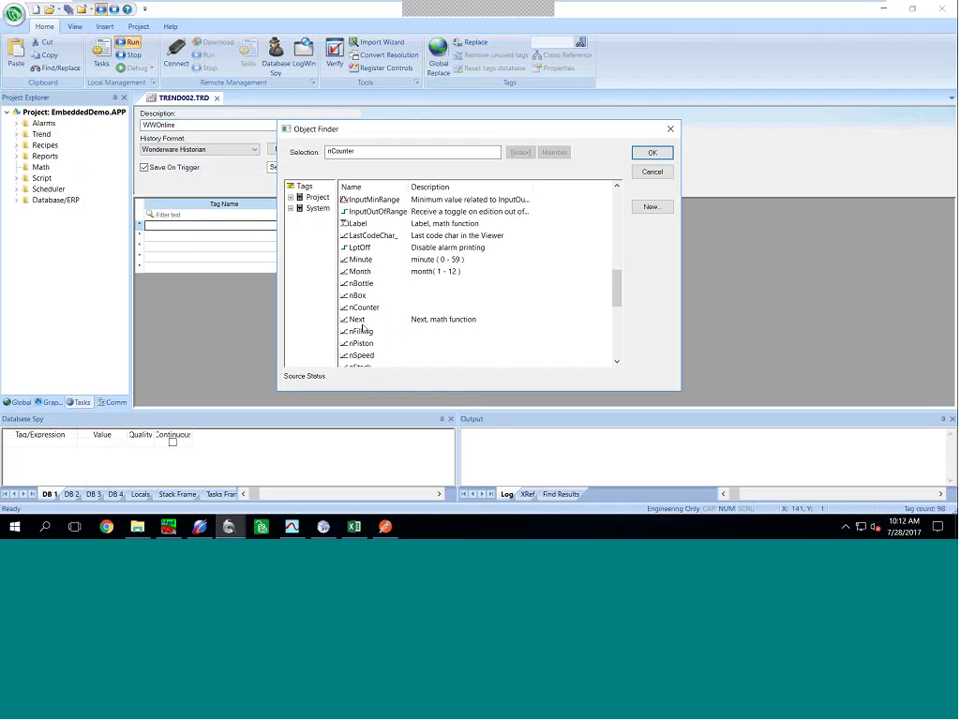
pyautogui.click(645, 154)
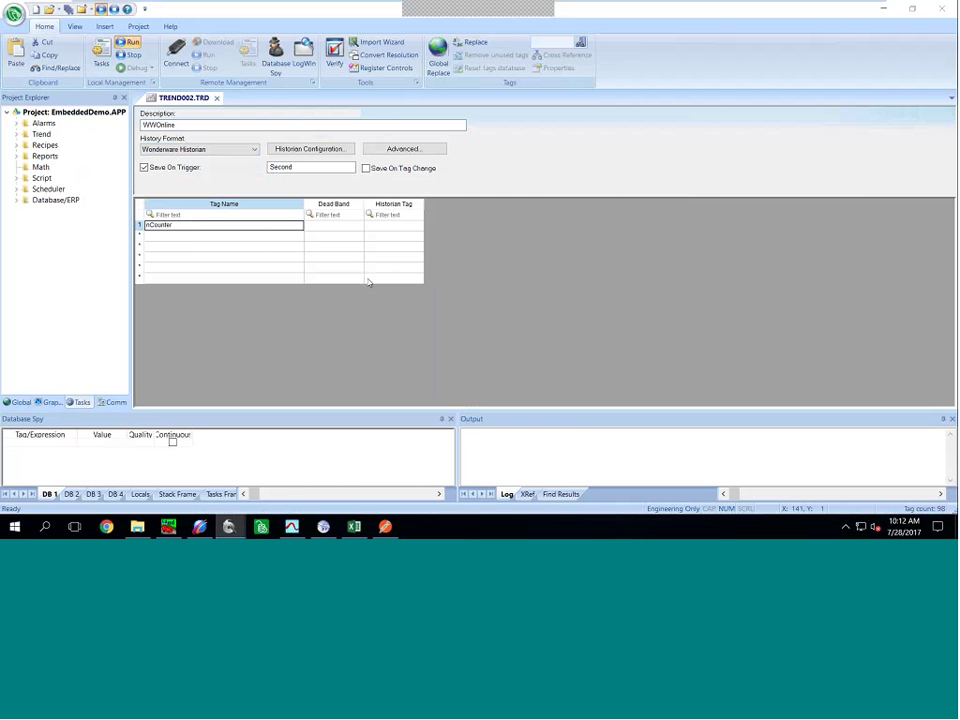
# Configure the historian for Wonderware Online (Cloud) with the connection name InTouchME and store and forward enabled, and close the trend worksheet
pyautogui.click(309, 148)
pyautogui.click(463, 179)
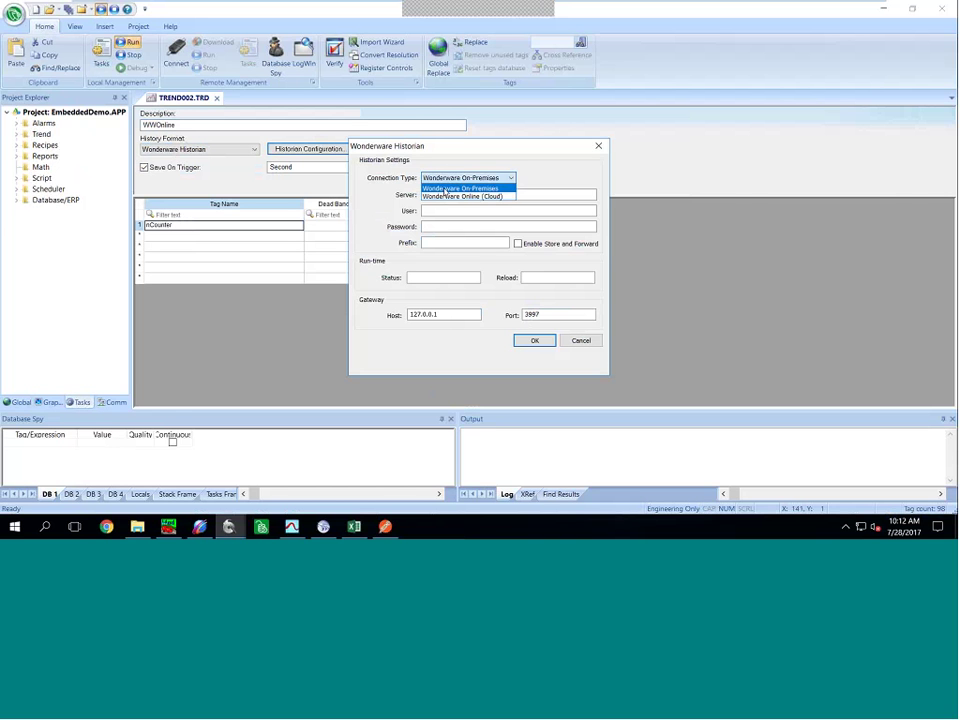
pyautogui.click(447, 197)
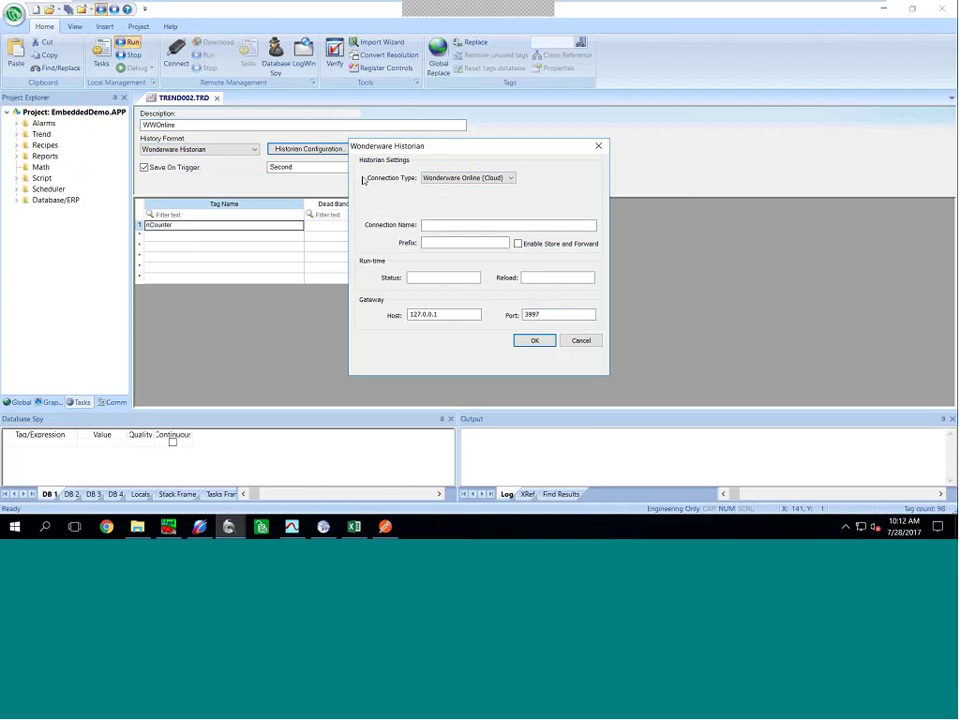
pyautogui.click(437, 223)
pyautogui.write('InTouchME')
pyautogui.click(518, 244)
pyautogui.click(419, 277)
pyautogui.click(537, 279)
pyautogui.click(534, 340)
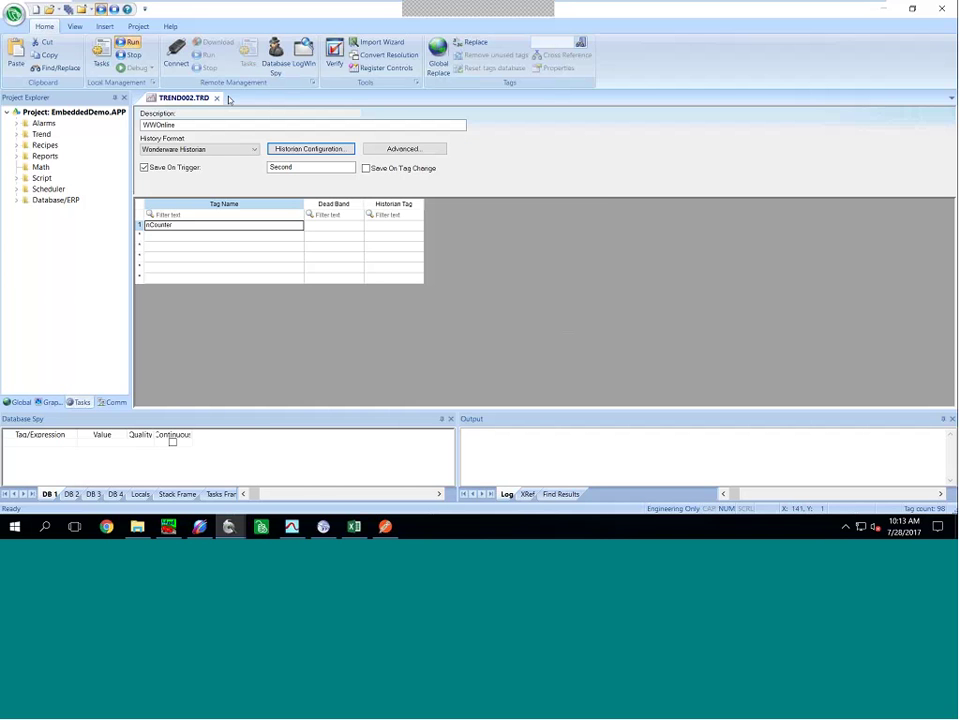
pyautogui.click(216, 98)
pyautogui.click(479, 309)
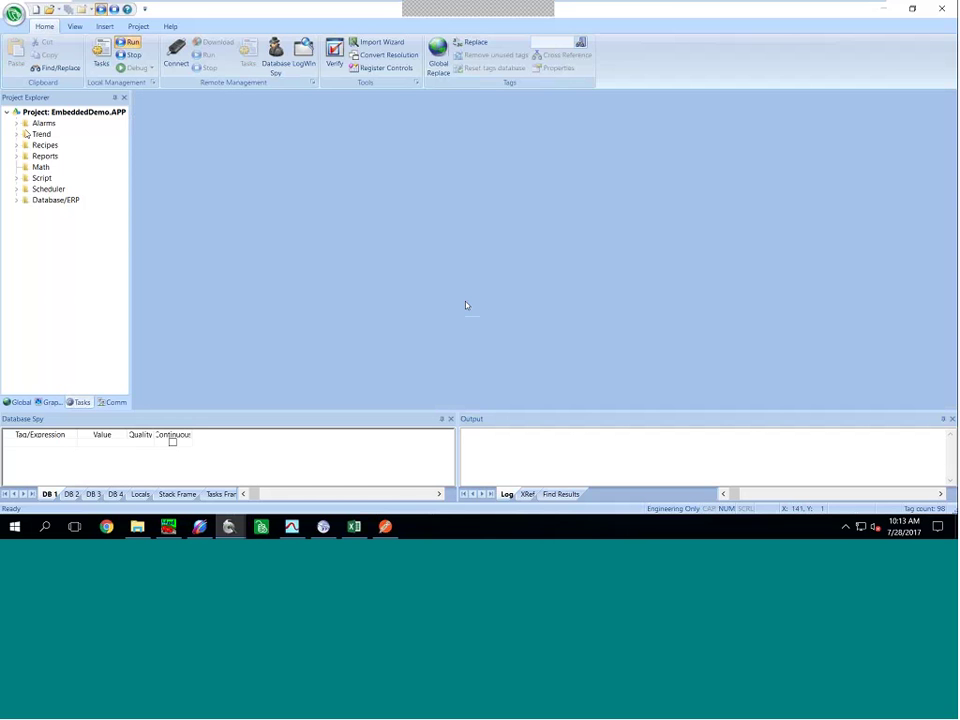
# Review the existing History trend worksheet's historian settings and tags, and close the worksheet and the development environment
pyautogui.click(16, 134)
pyautogui.doubleClick(66, 145)
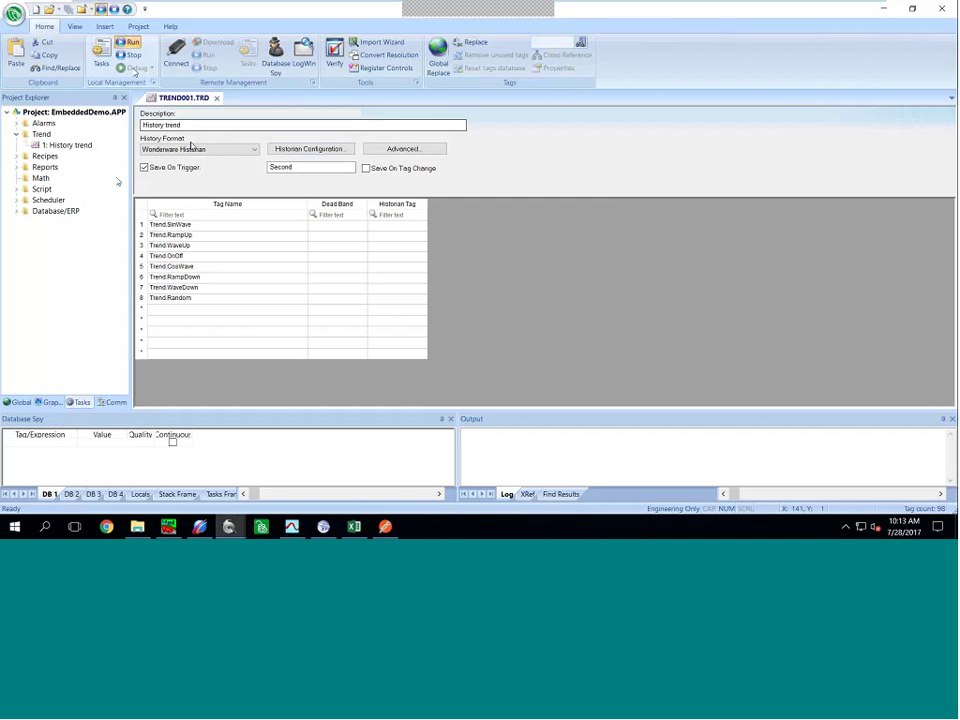
pyautogui.click(216, 98)
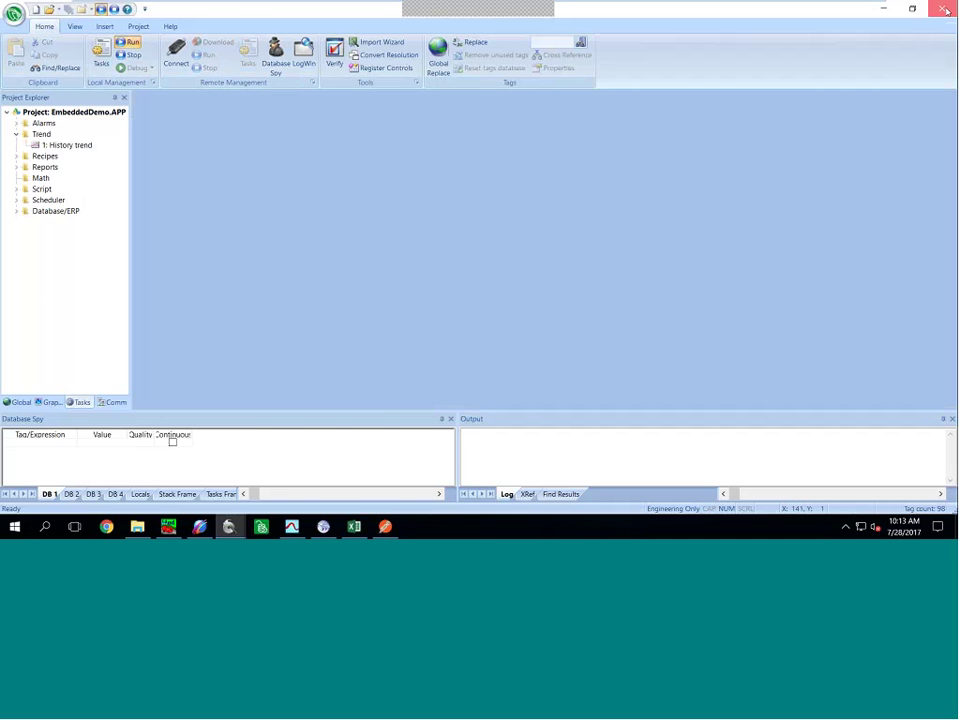
pyautogui.click(945, 9)
pyautogui.click(568, 71)
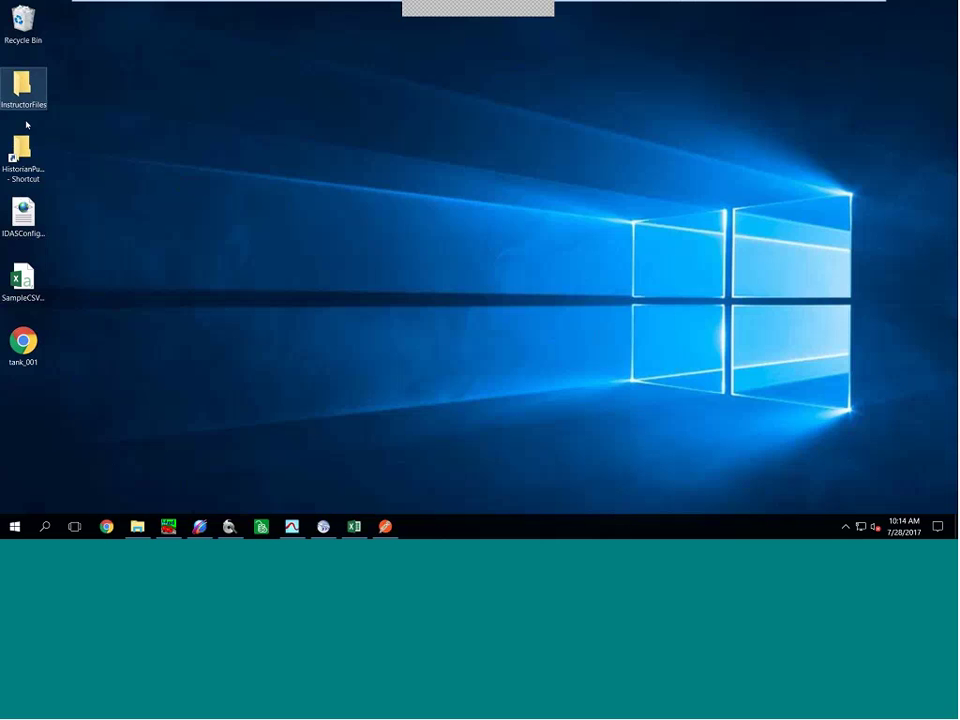
# View the IDASConfigurationSample XML file in the HistorianPublisher folder and the version saved on the desktop
pyautogui.doubleClick(22, 152)
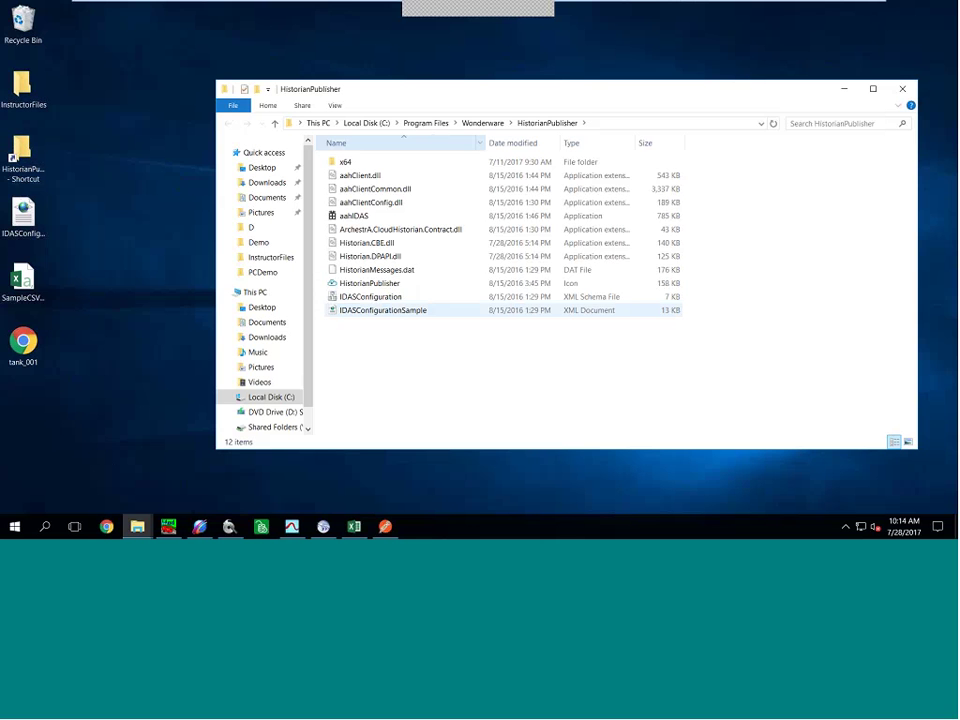
pyautogui.doubleClick(386, 310)
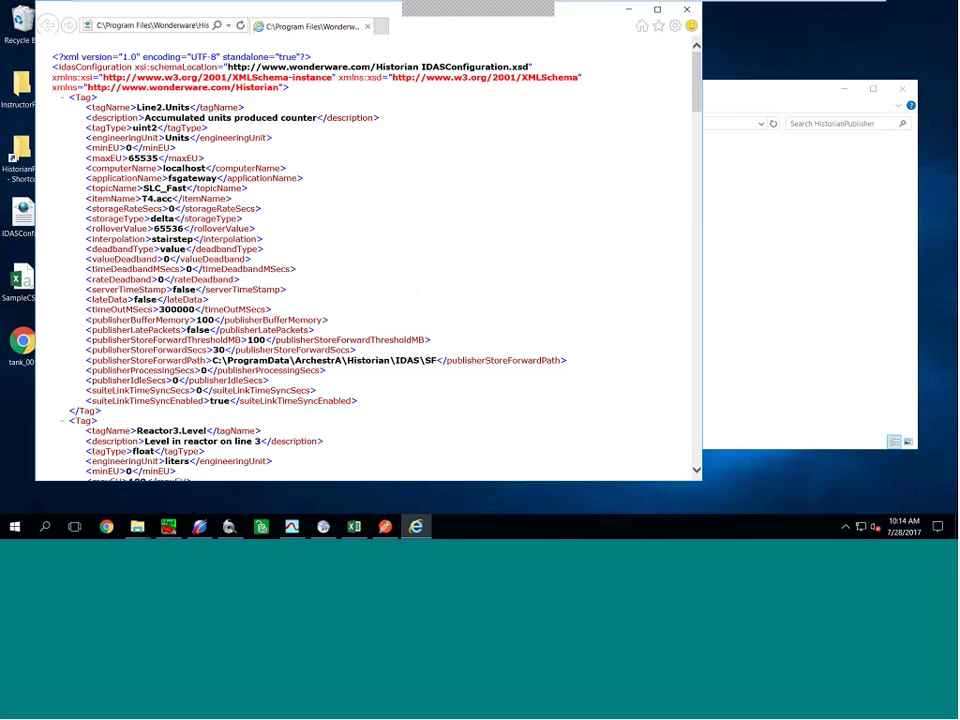
pyautogui.click(686, 10)
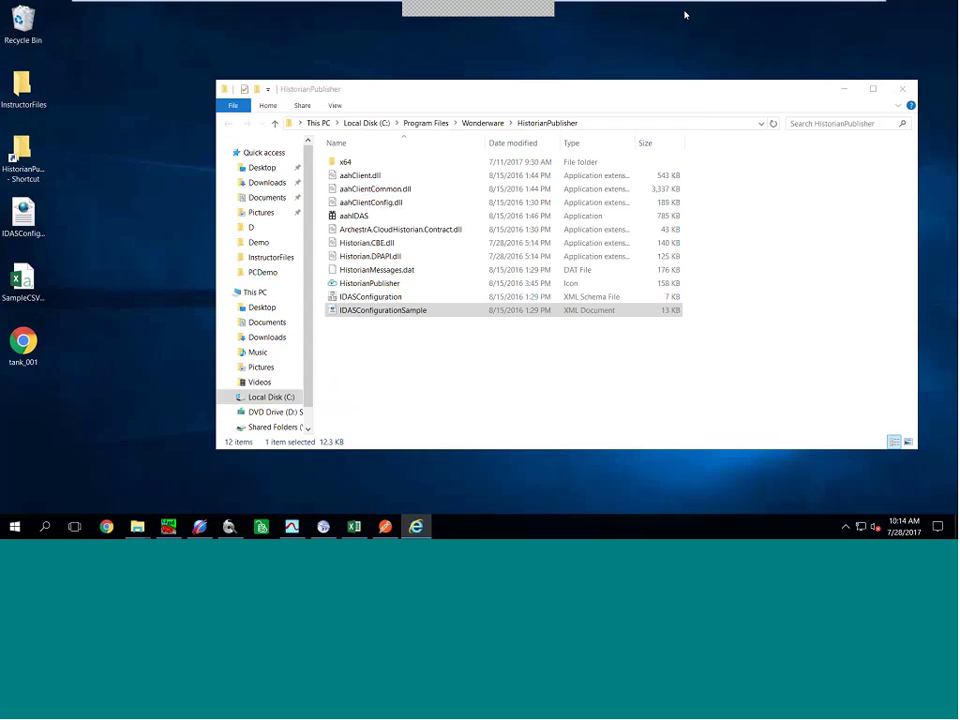
pyautogui.press('super+d')
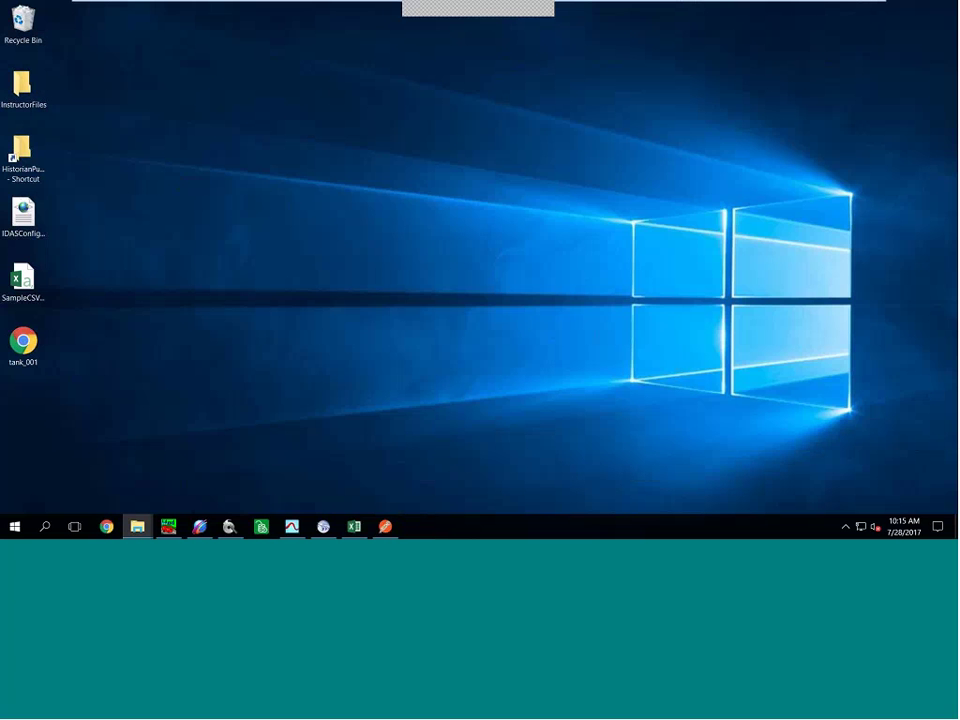
pyautogui.doubleClick(22, 213)
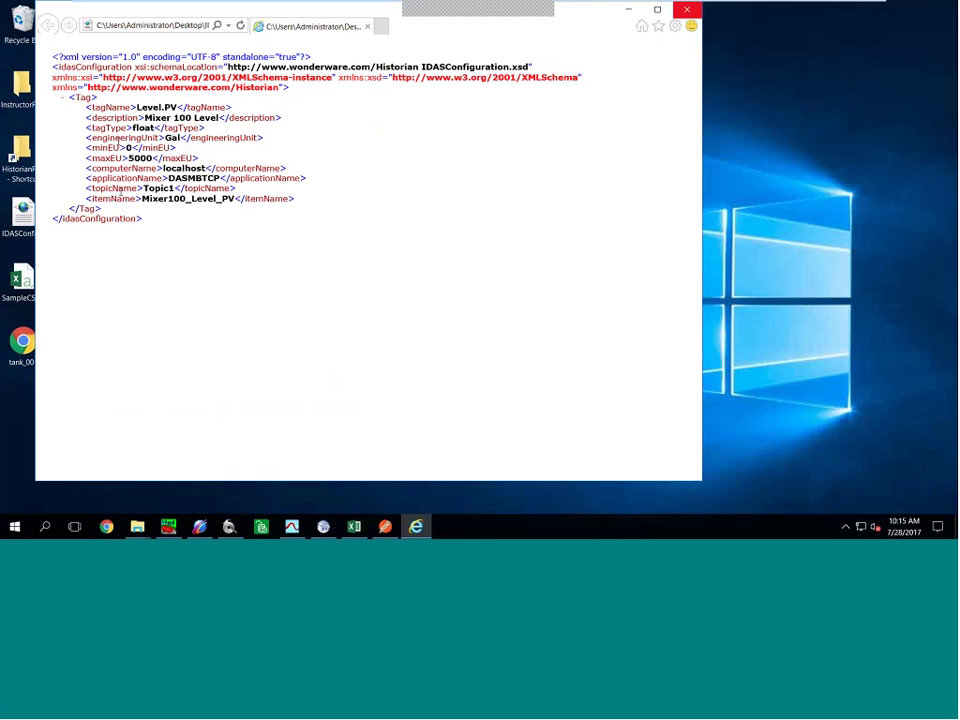
pyautogui.click(687, 9)
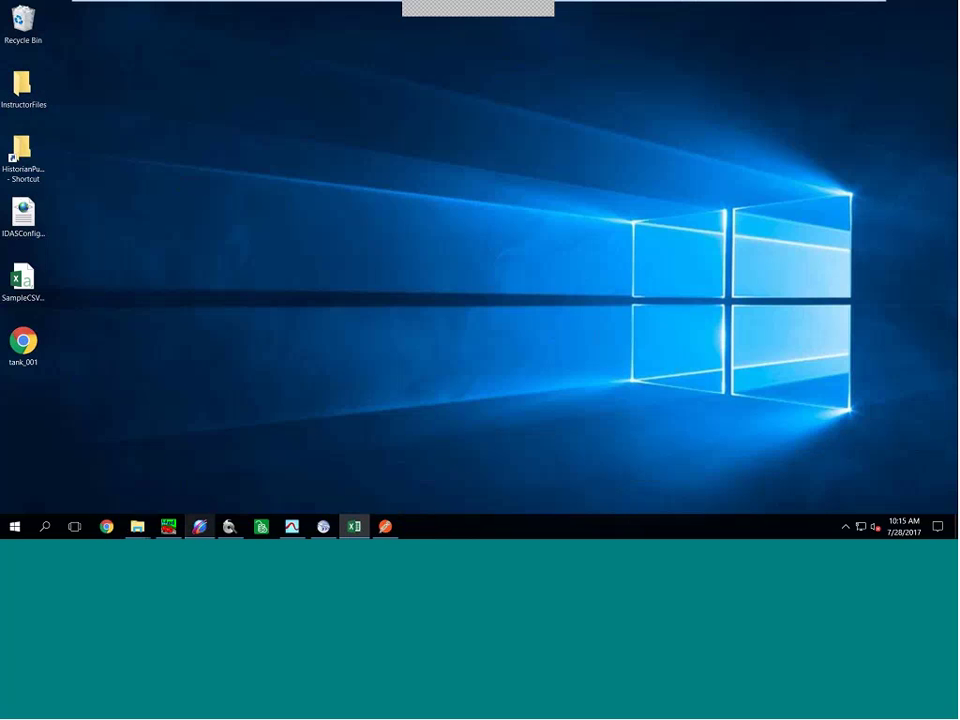
# Try to import the desktop's IDASConfigurationSample XML file into Historian Publisher, and close the publisher at its Wonderware Online login page
pyautogui.click(261, 527)
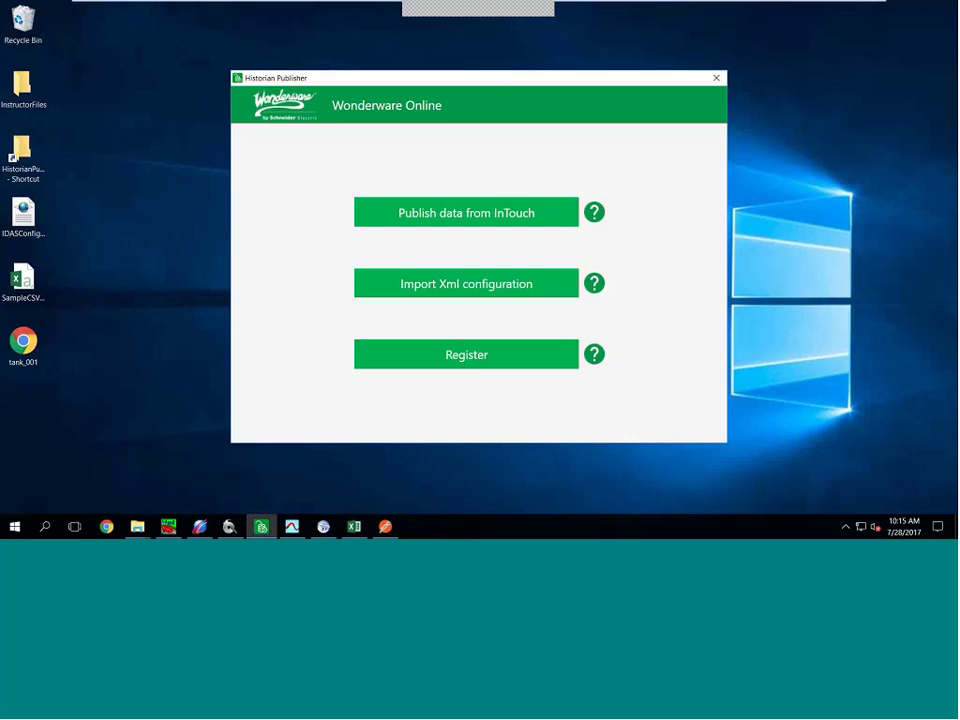
pyautogui.click(446, 283)
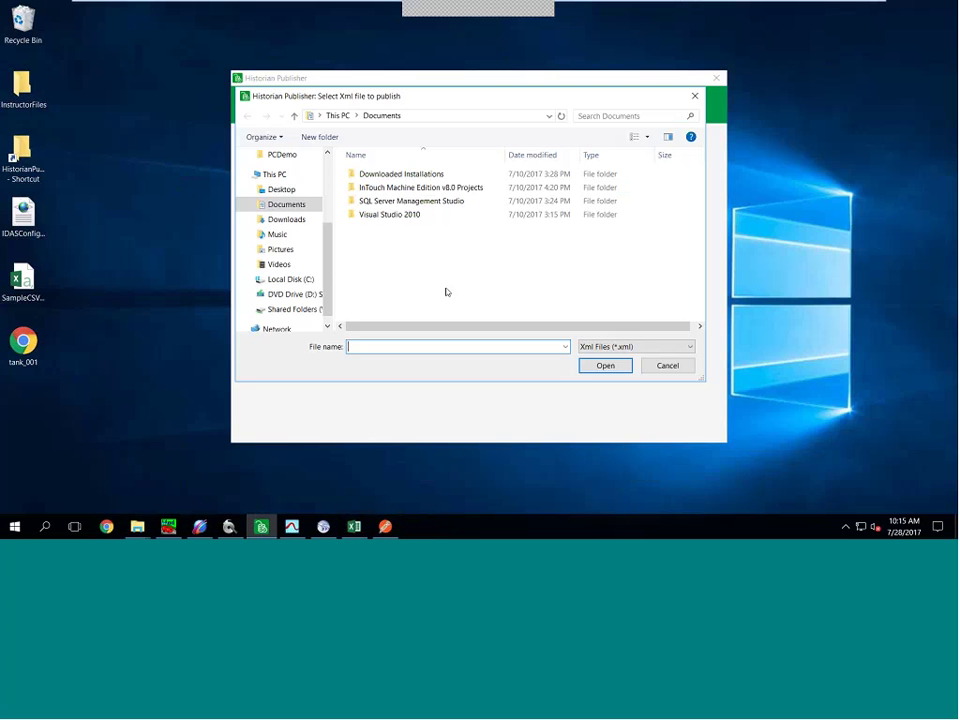
pyautogui.click(283, 190)
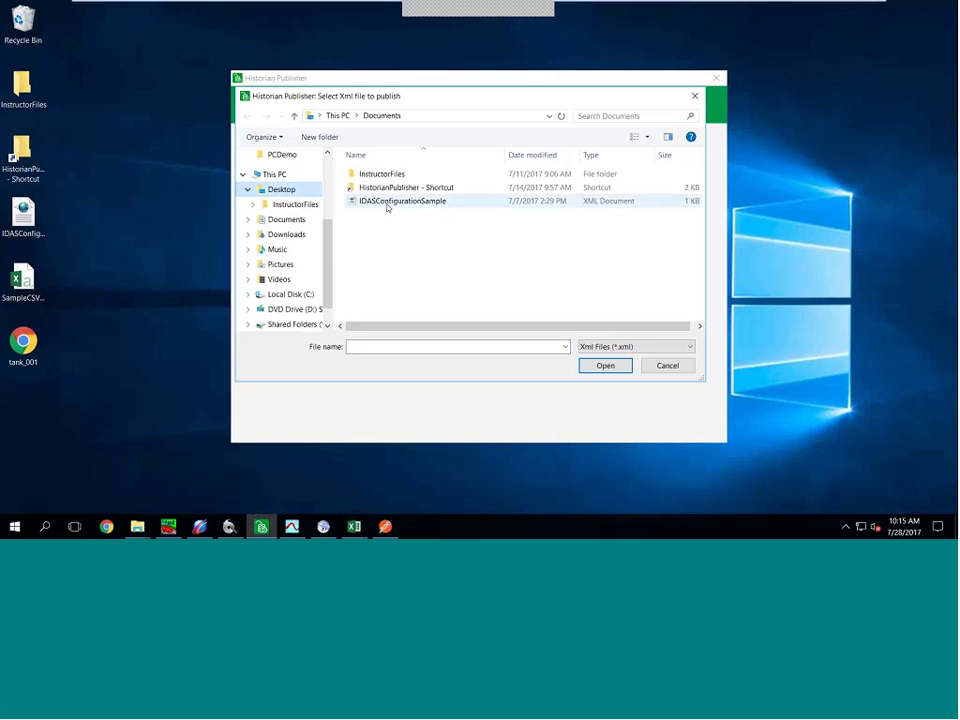
pyautogui.doubleClick(388, 201)
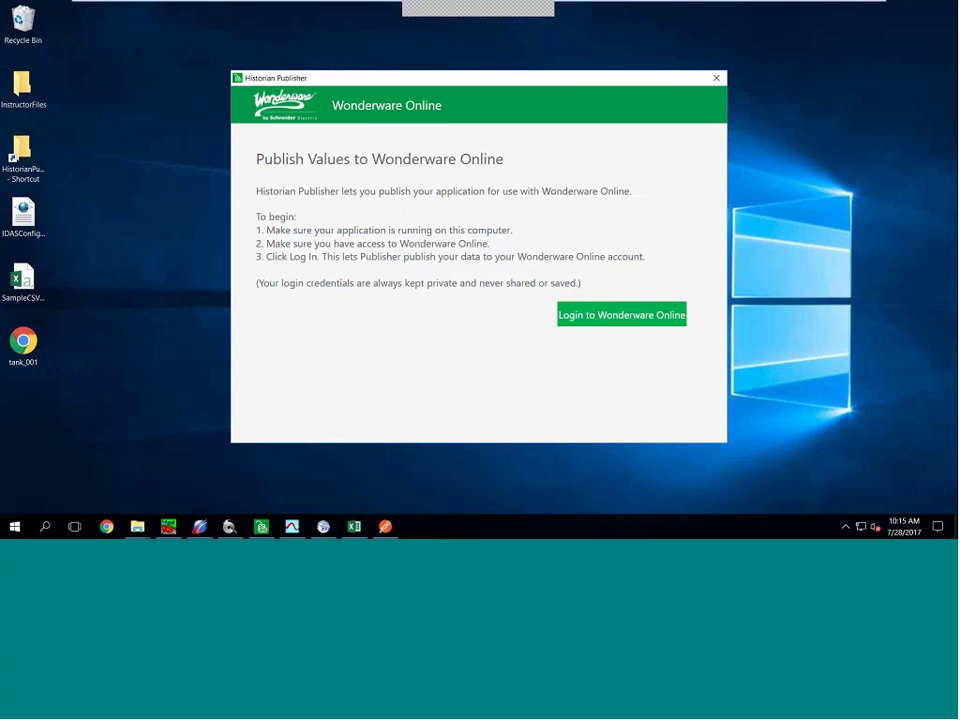
pyautogui.click(717, 79)
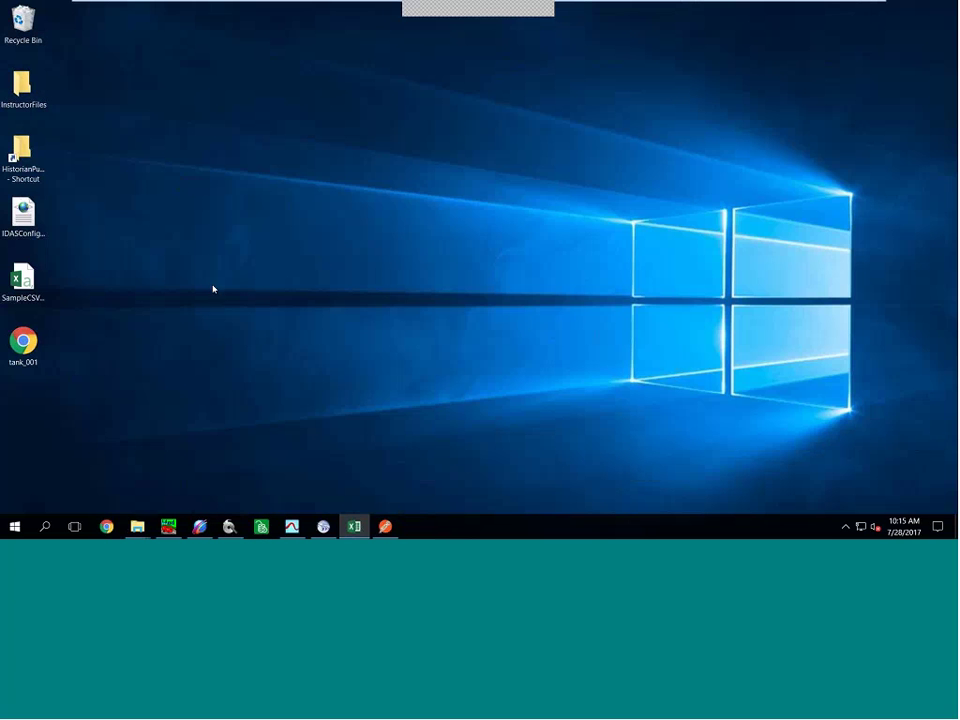
# Log in to Wonderware Online from the desktop's tank_001 shortcut with the saved credentials, and open Data Sources in the administration portal
pyautogui.doubleClick(24, 343)
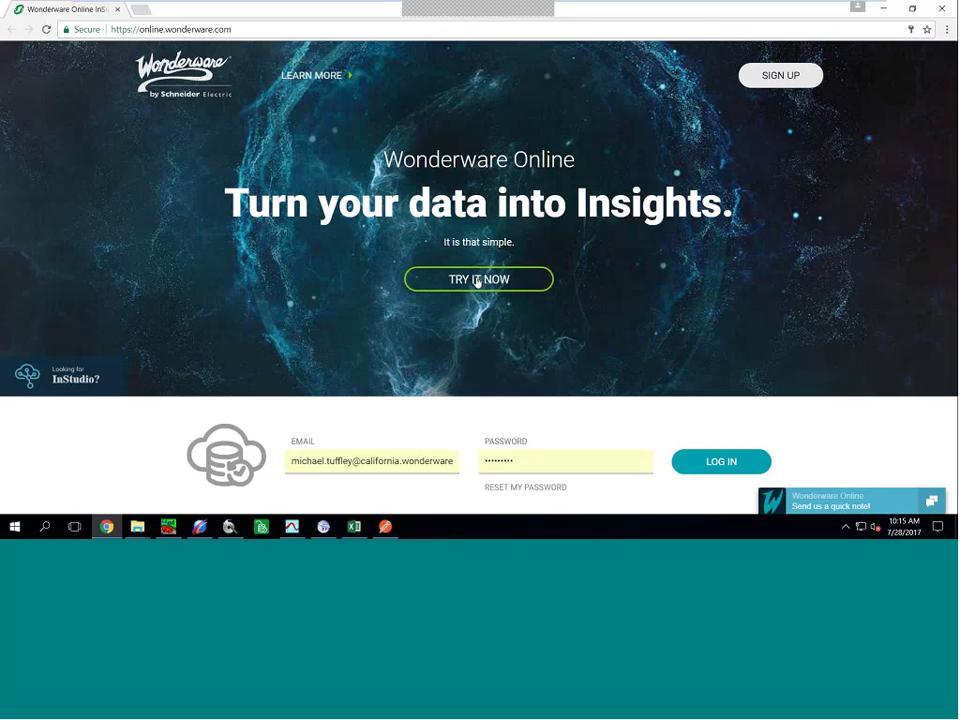
pyautogui.click(705, 463)
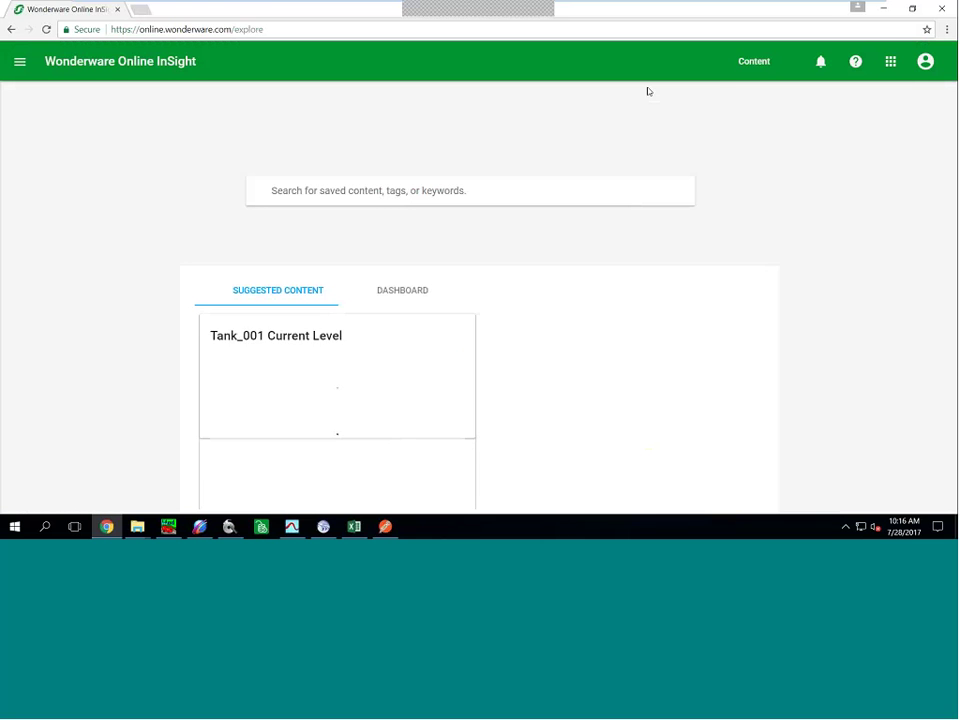
pyautogui.click(890, 62)
pyautogui.click(855, 130)
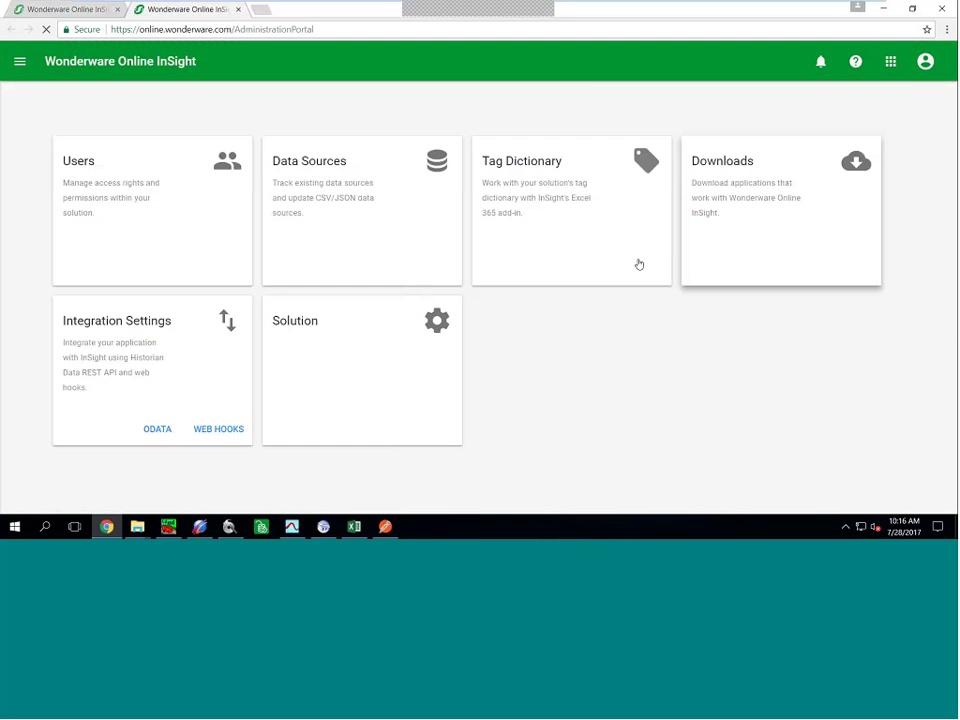
pyautogui.click(347, 244)
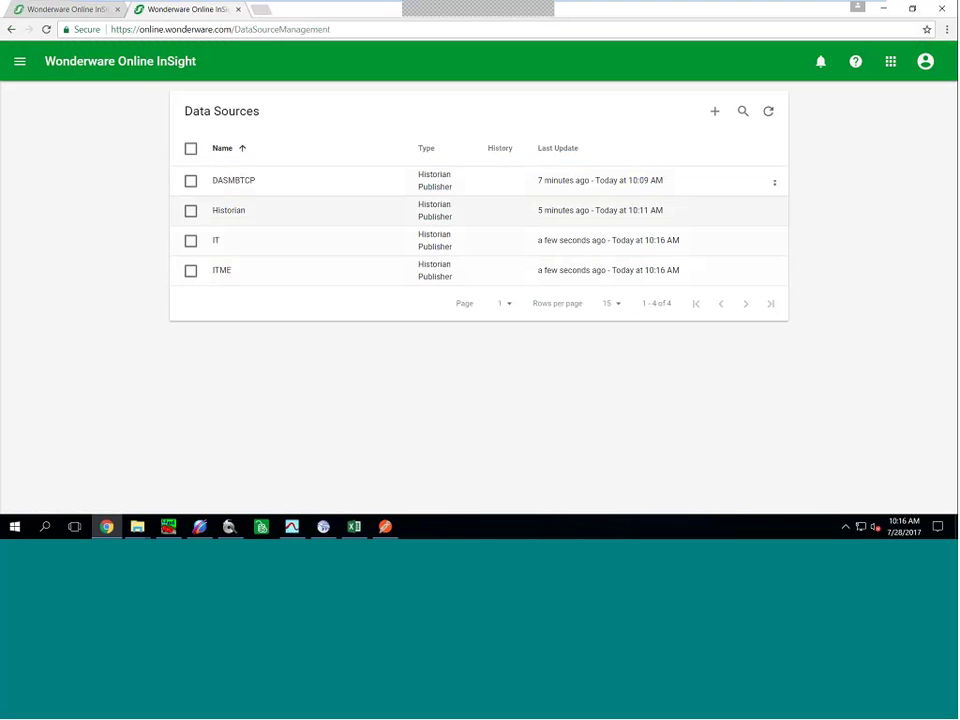
# Add a CSV/JSON data source named CSV
pyautogui.click(708, 118)
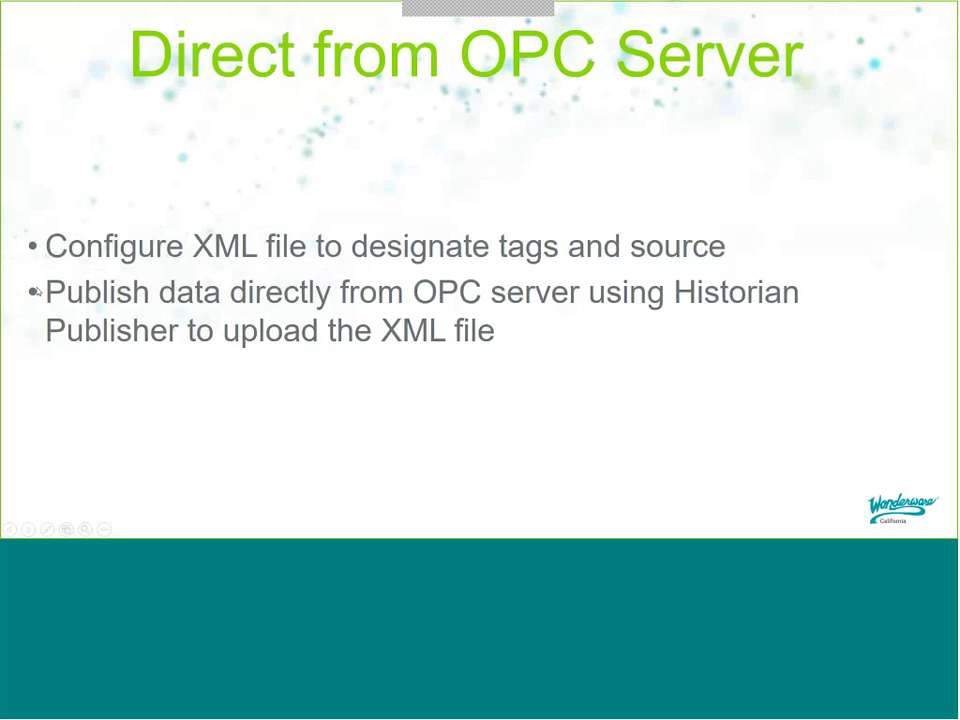
pyautogui.press('Right')
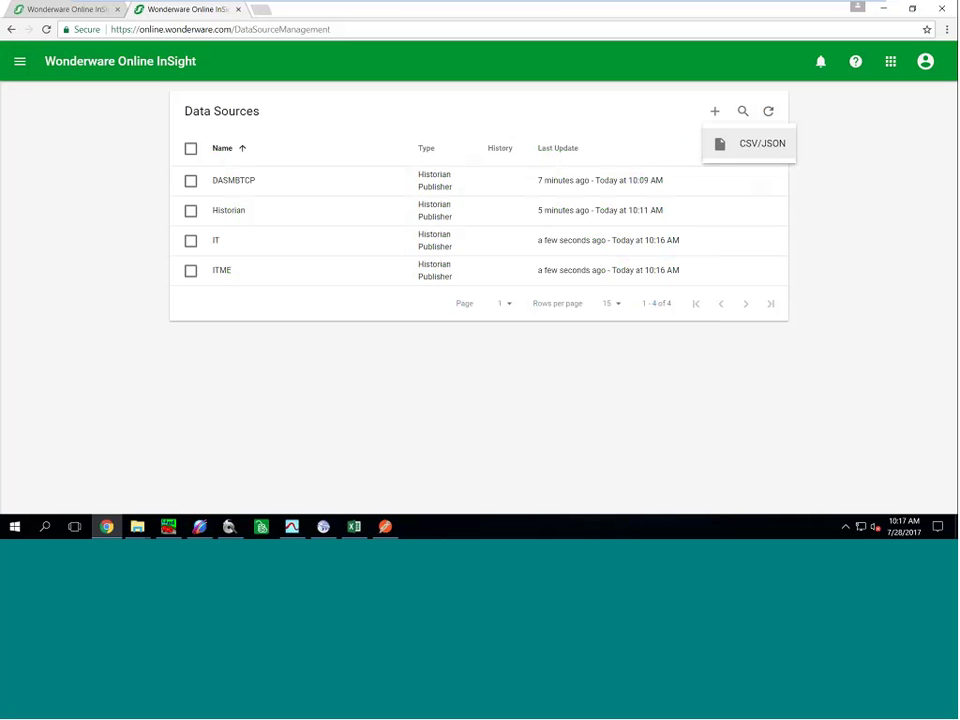
pyautogui.click(752, 152)
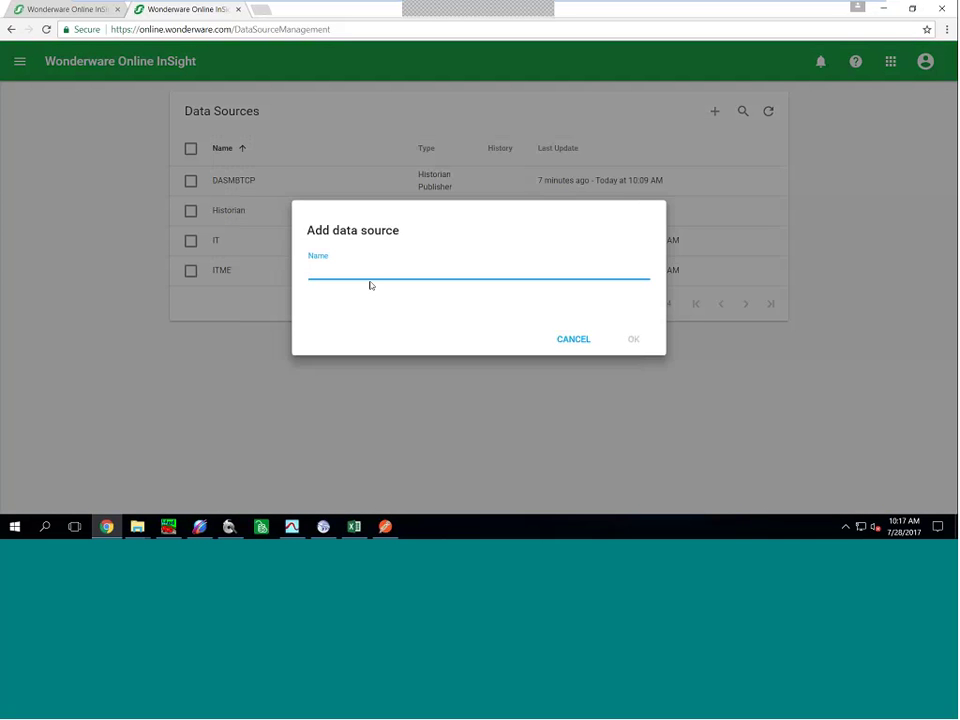
pyautogui.write('c')
pyautogui.click(369, 285)
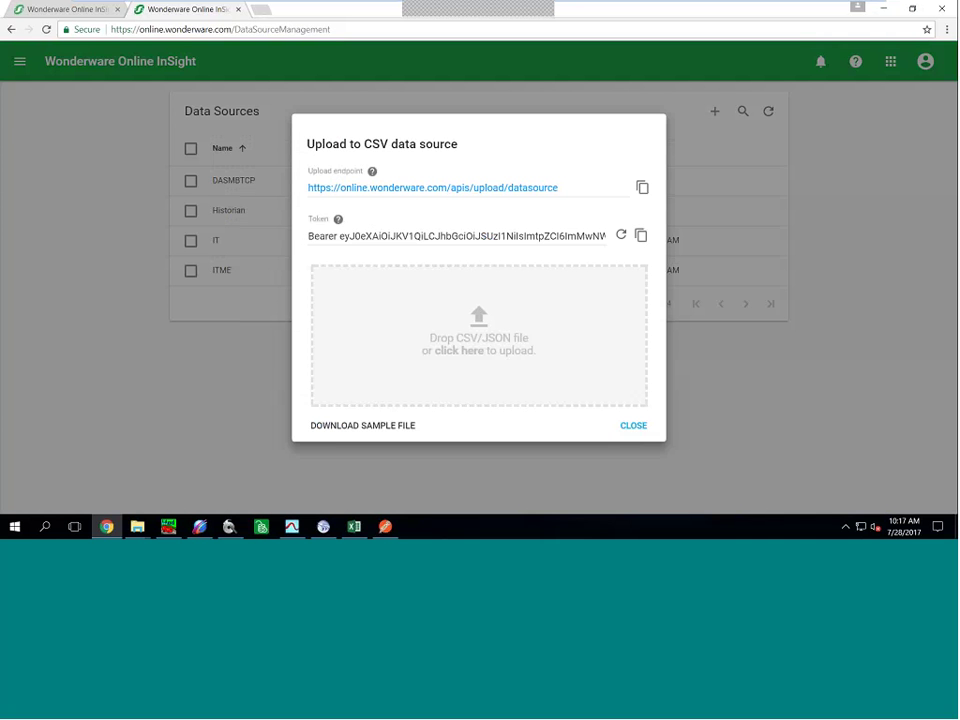
# Upload SampleCSVDataFile.csv from the desktop to the CSV data source, and close the upload dialog
pyautogui.click(524, 307)
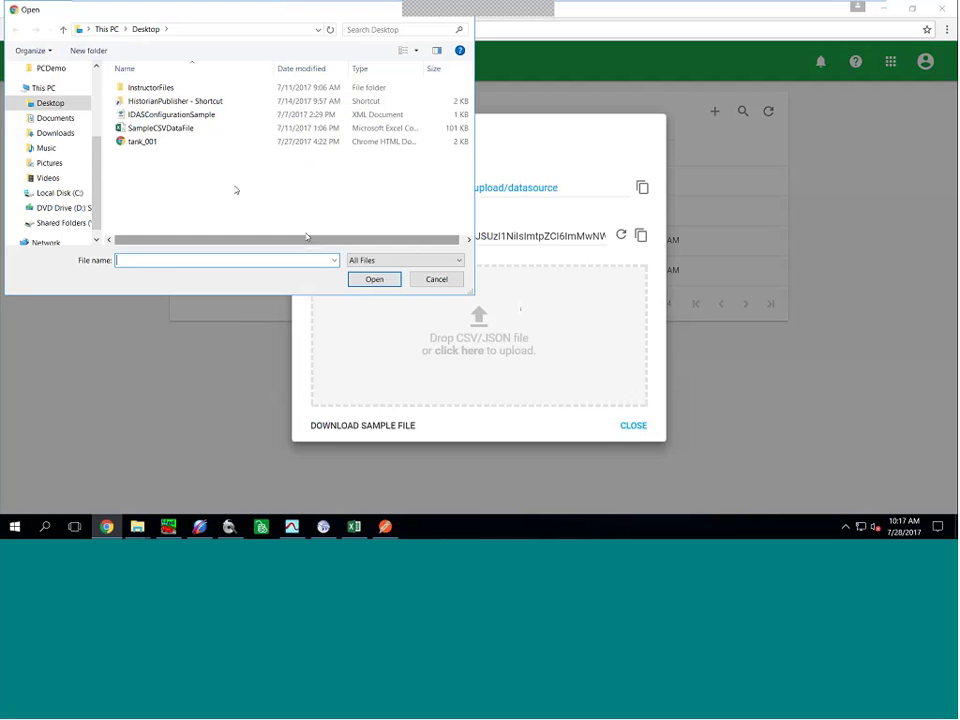
pyautogui.click(160, 126)
pyautogui.click(368, 280)
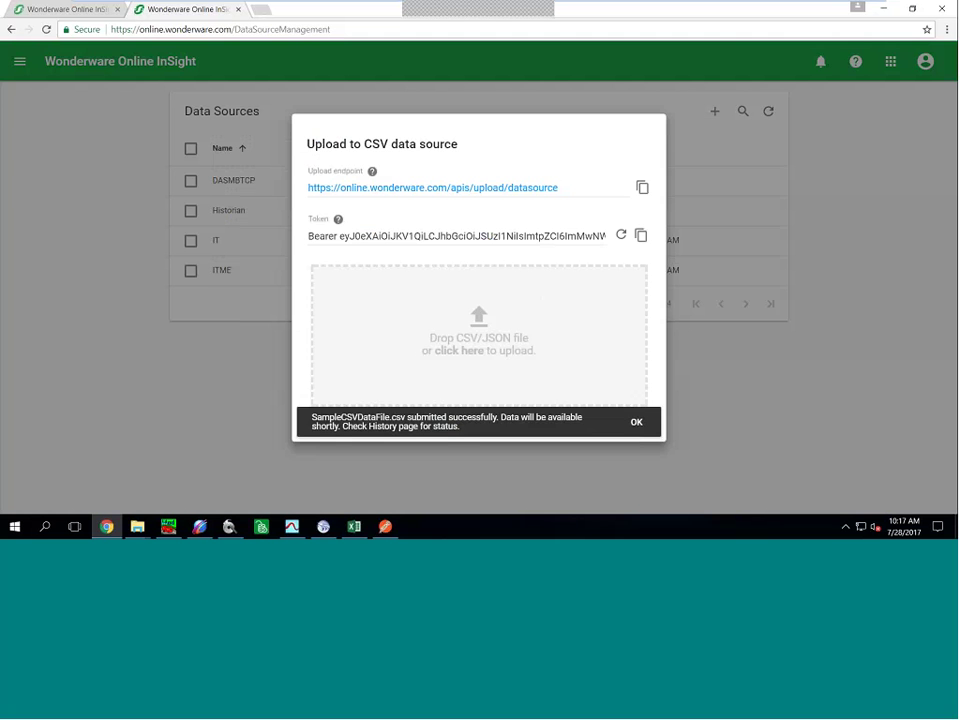
pyautogui.click(636, 422)
pyautogui.click(636, 426)
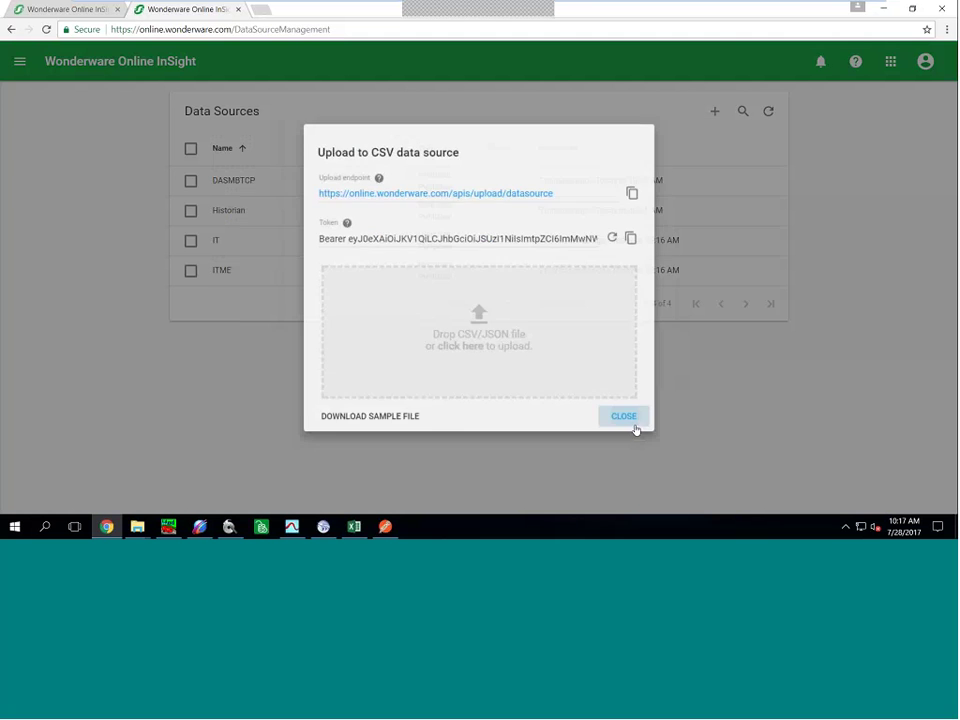
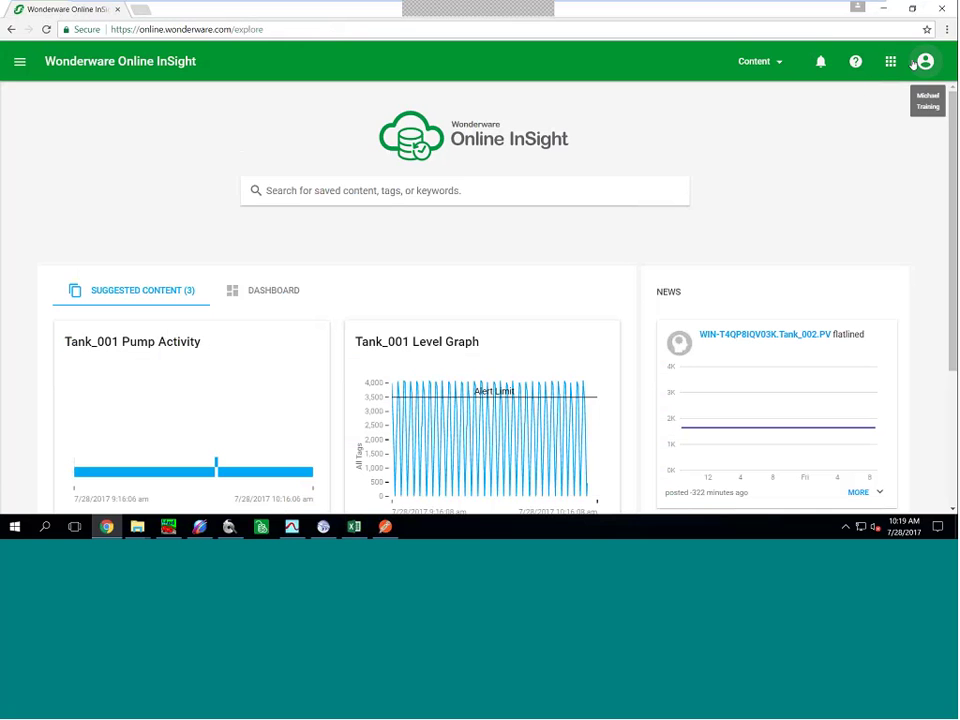
# Examine the Wonderware Online InSight home page, including its navigation options, suggested content charts and news feed
pyautogui.click(19, 61)
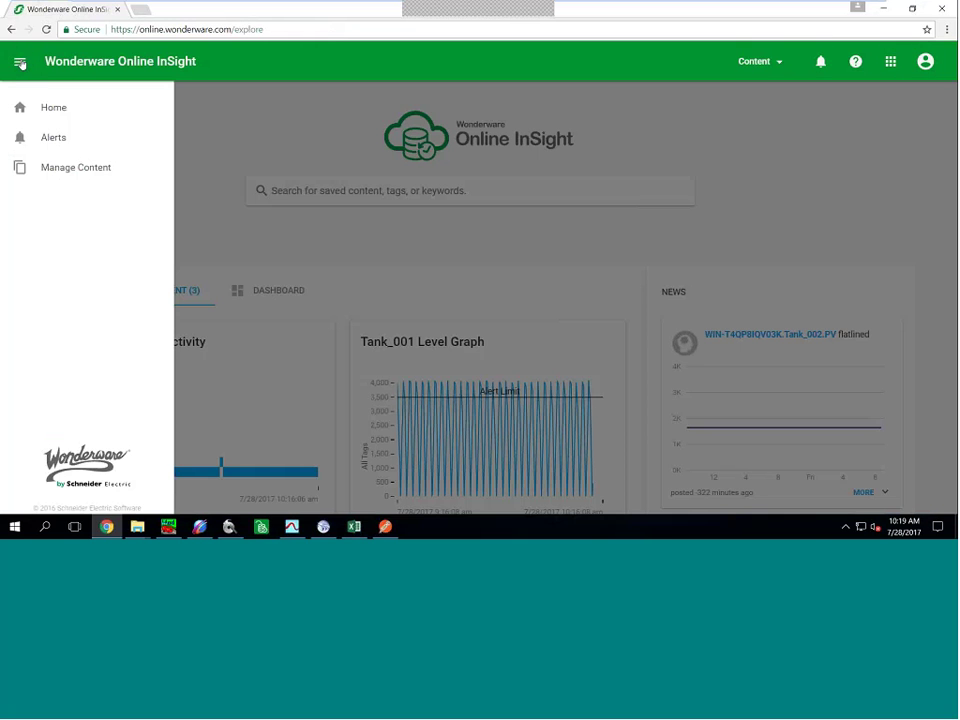
pyautogui.click(184, 186)
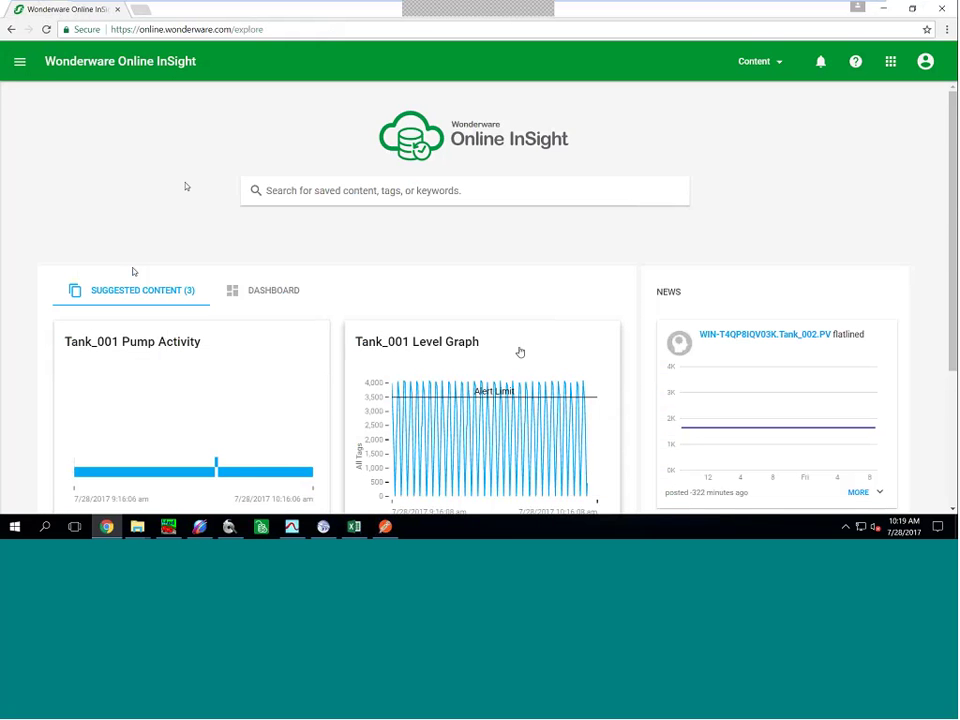
pyautogui.scroll(-2, 486, 320)
pyautogui.scroll(2, 360, 364)
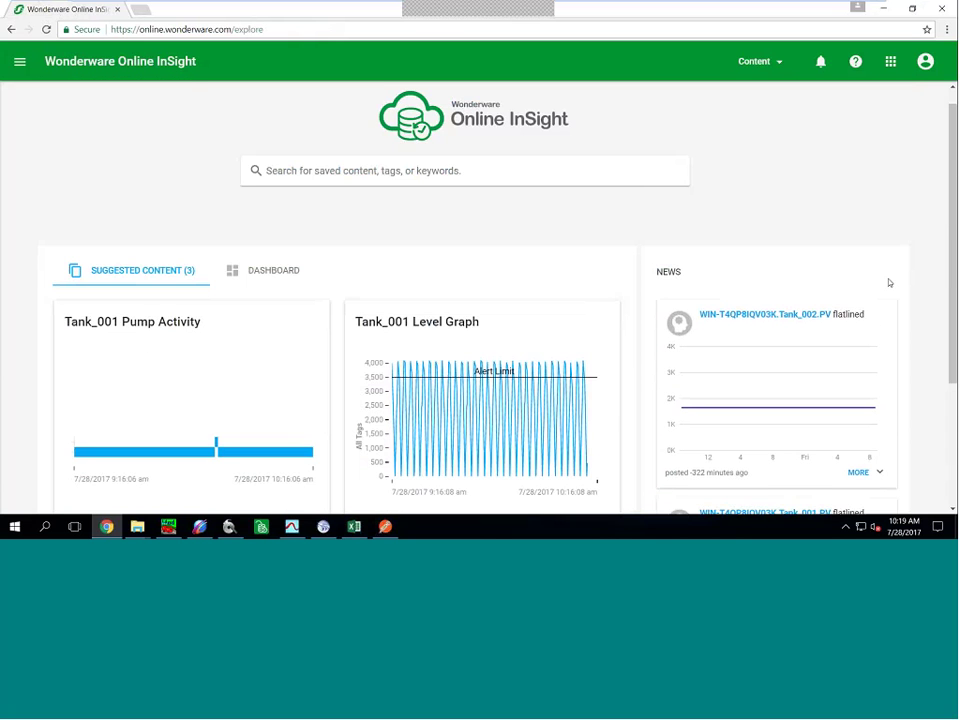
pyautogui.scroll(-2, 900, 275)
pyautogui.scroll(1, 906, 270)
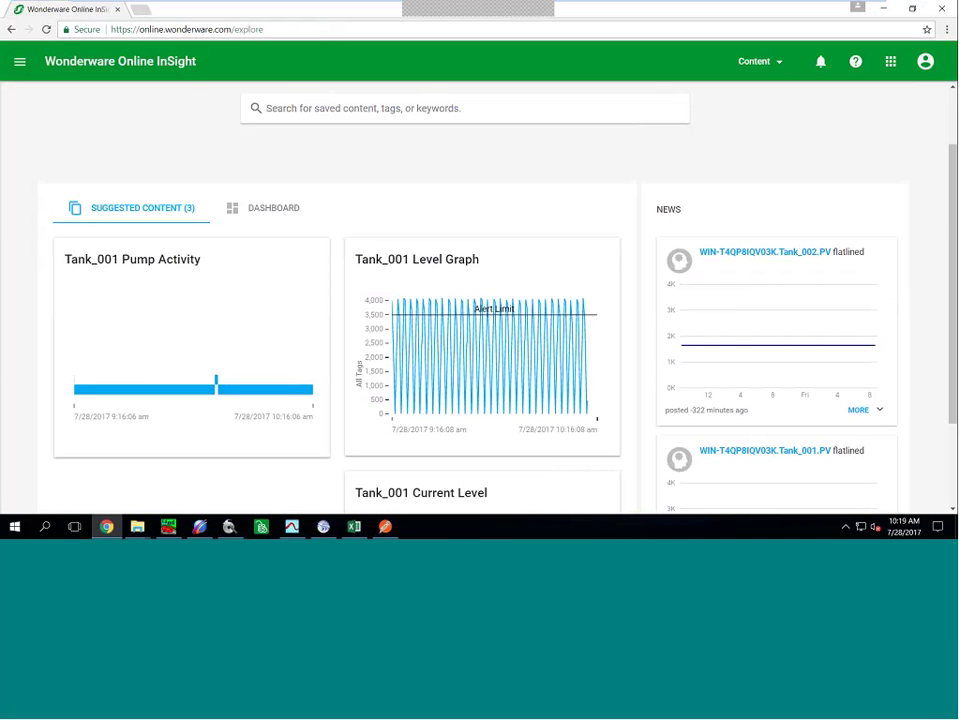
pyautogui.scroll(-2, 910, 407)
pyautogui.scroll(3, 634, 347)
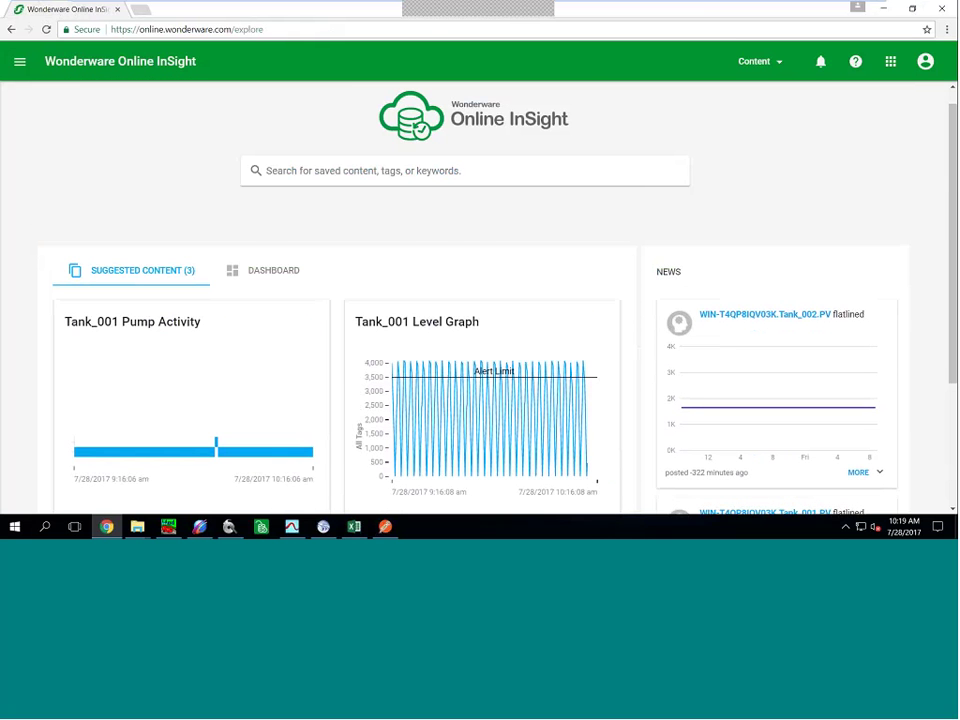
# Search the data for "Das" and add the Level.PV tag from the DASMBTCP source to the exploration view
pyautogui.click(316, 167)
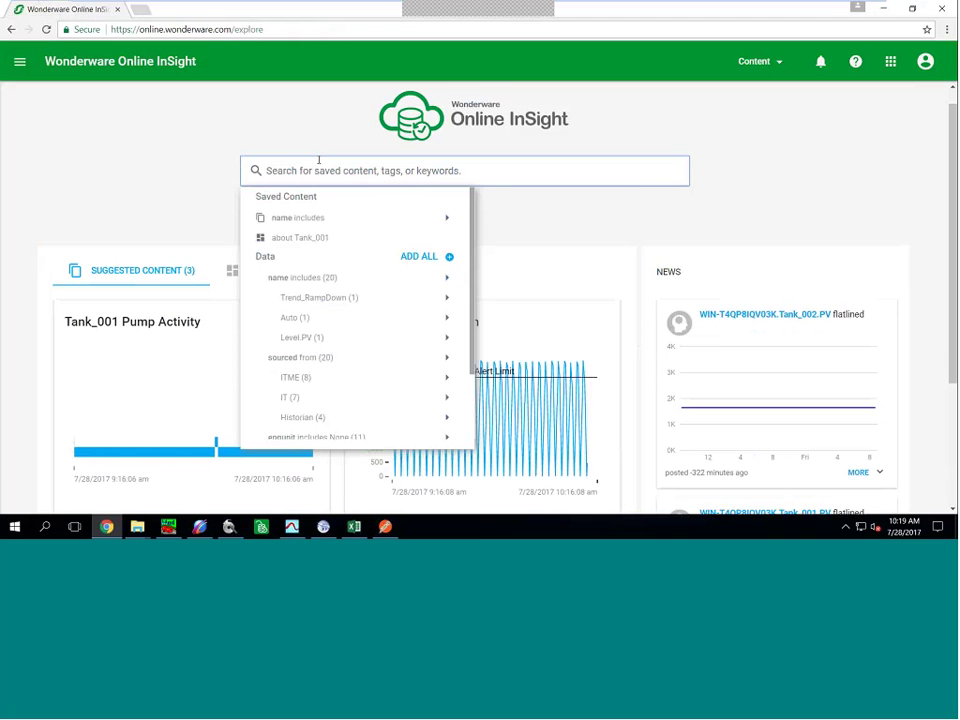
pyautogui.press('Down')
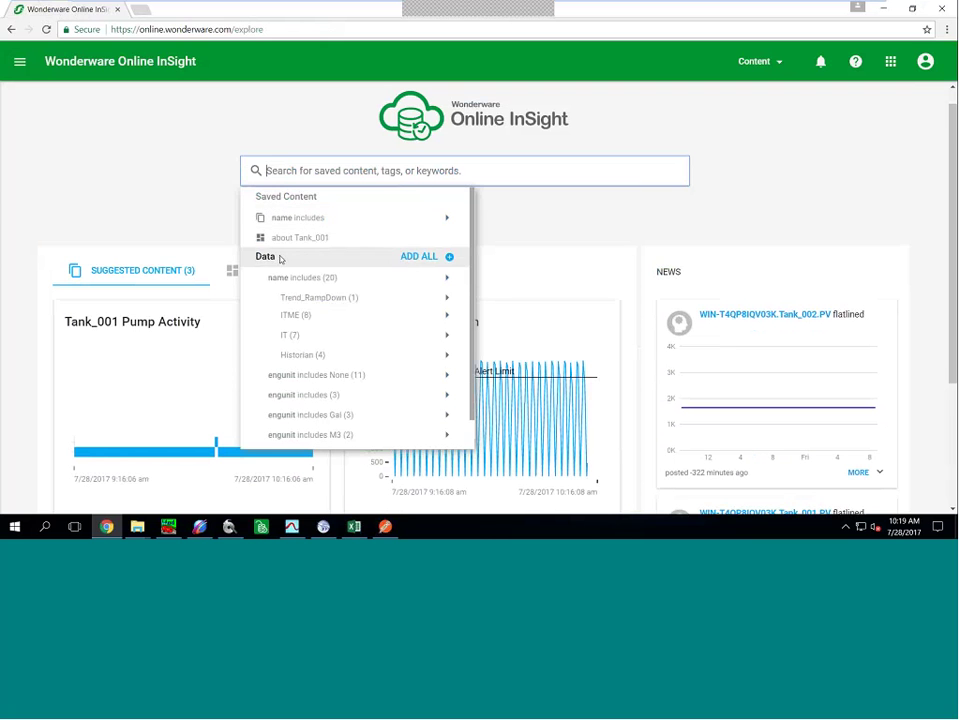
pyautogui.scroll(-1, 284, 265)
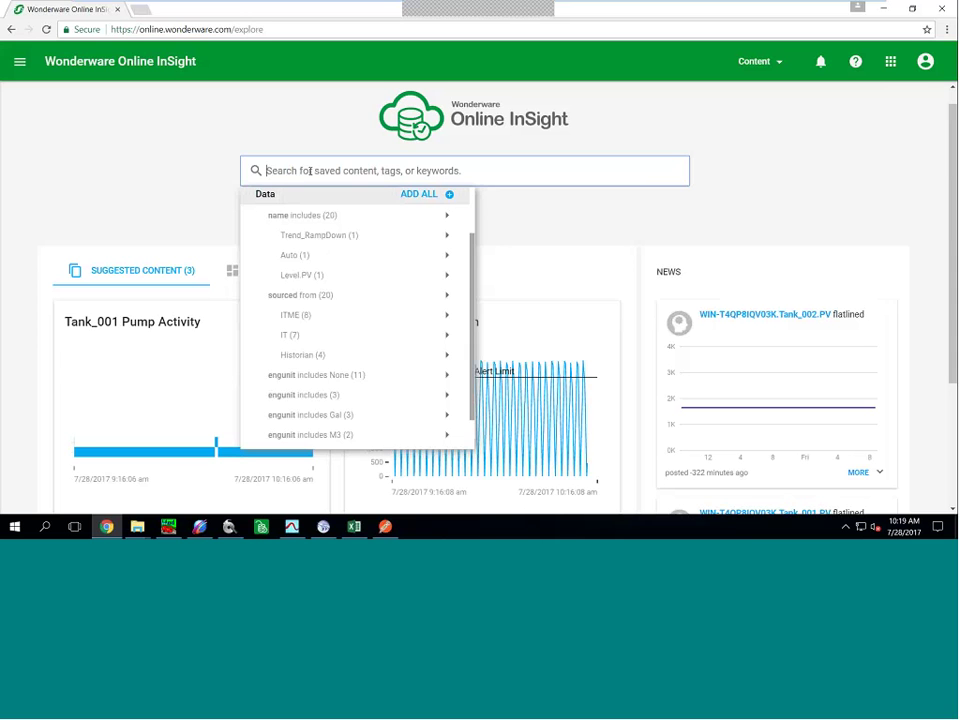
pyautogui.write('D')
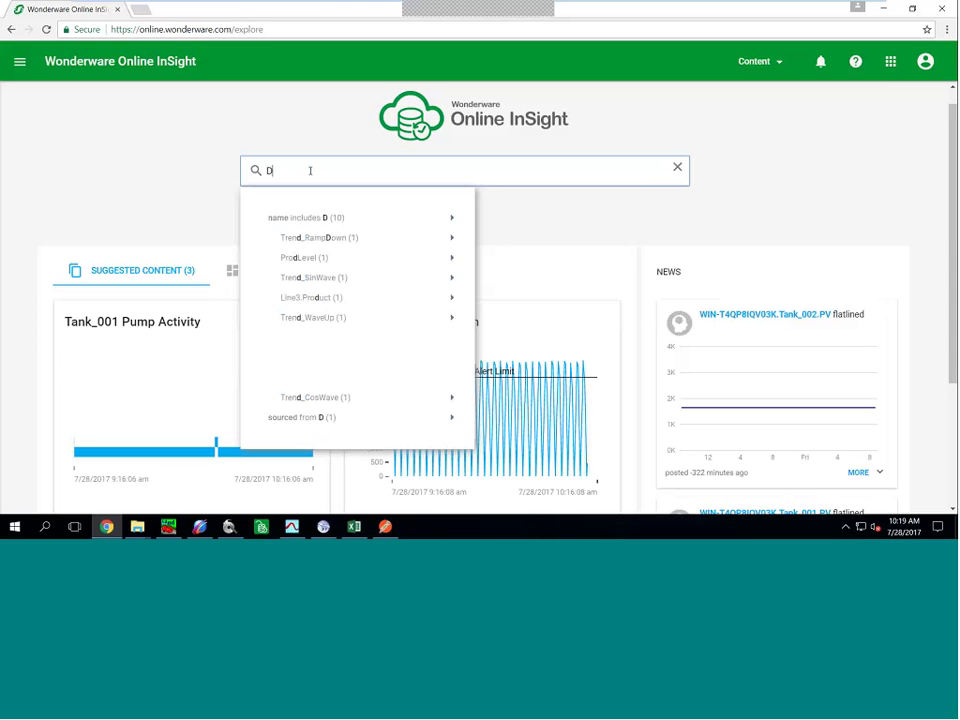
pyautogui.write('a')
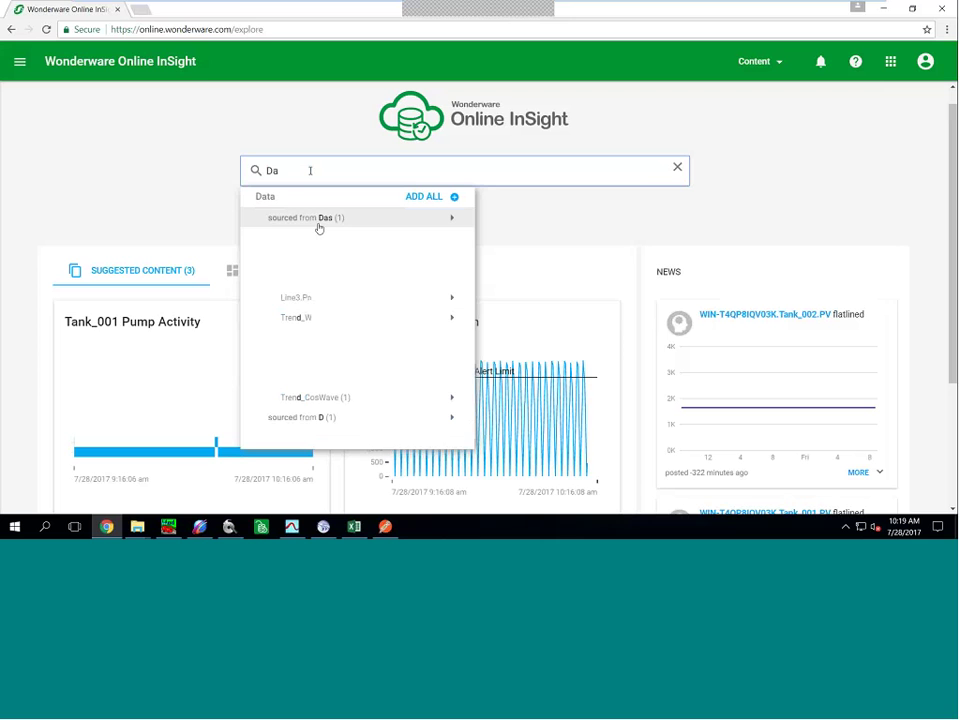
pyautogui.write('s')
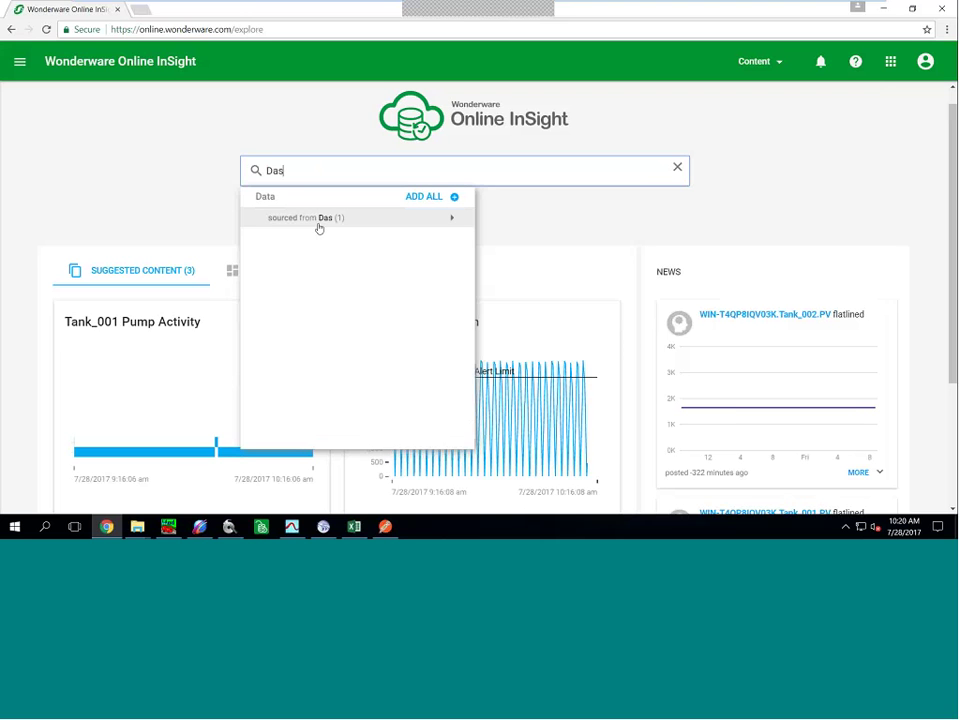
pyautogui.click(450, 219)
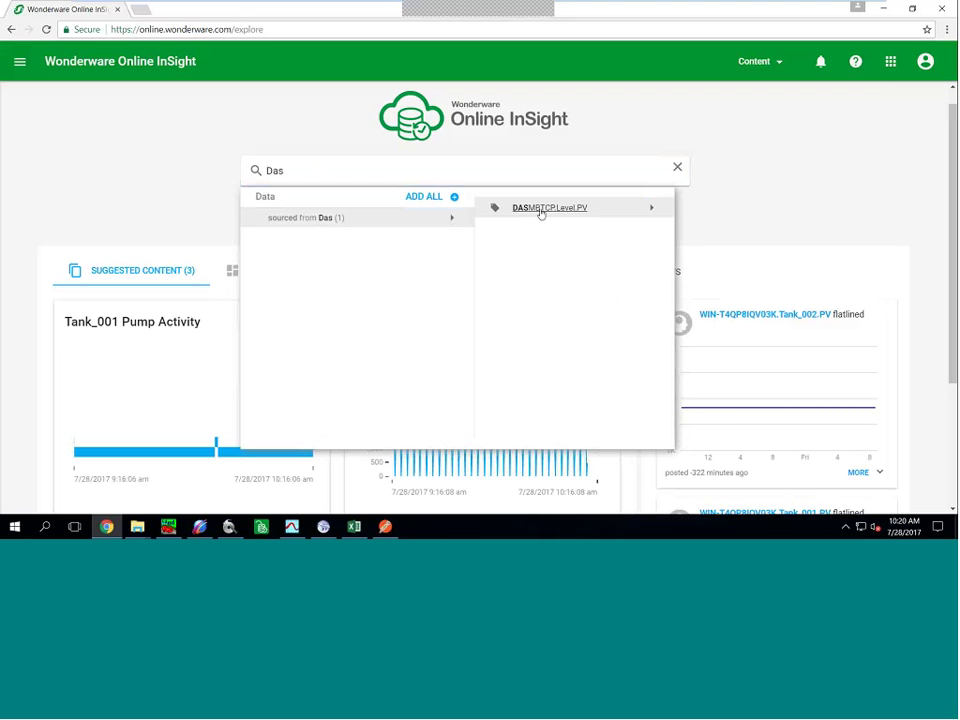
pyautogui.click(651, 209)
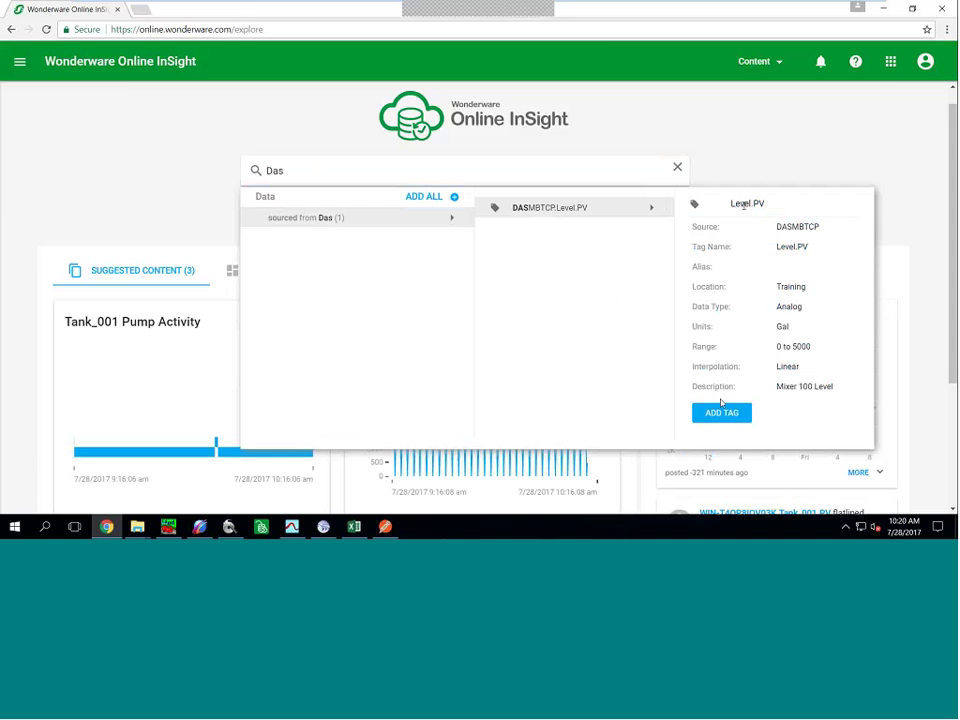
pyautogui.click(721, 414)
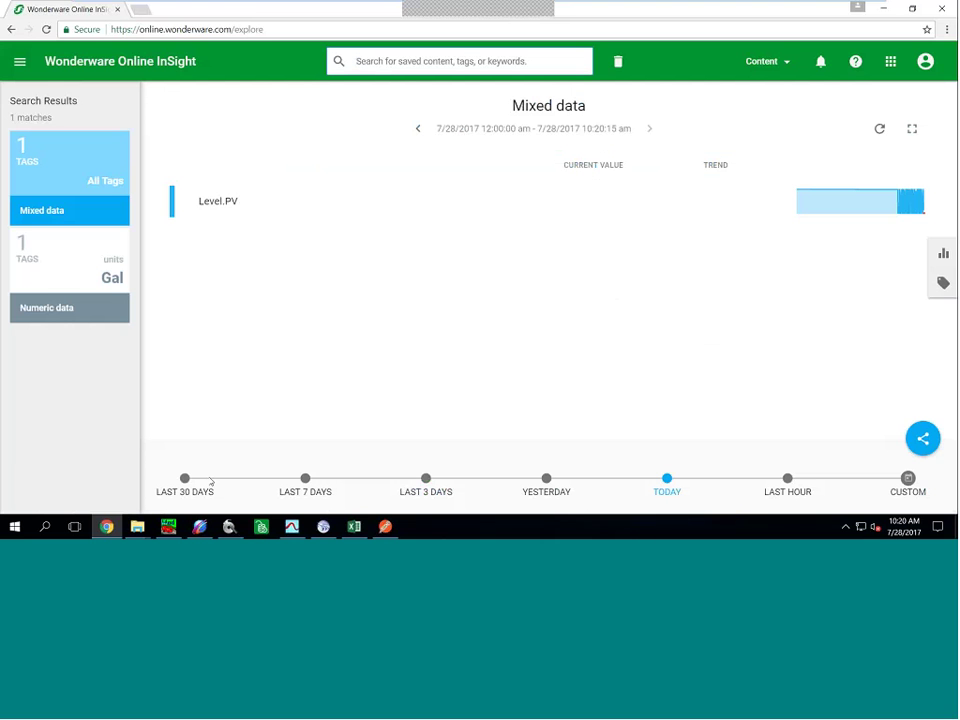
# Show the last hour of Level.PV data, and narrow it to a custom range starting at 09:50:29
pyautogui.click(787, 479)
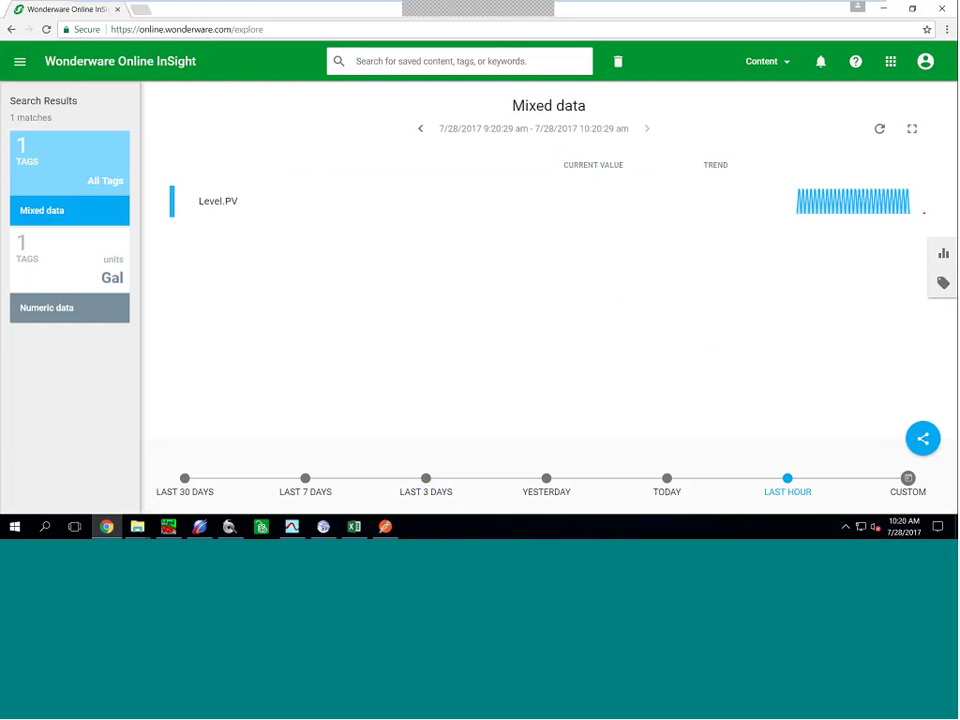
pyautogui.click(908, 480)
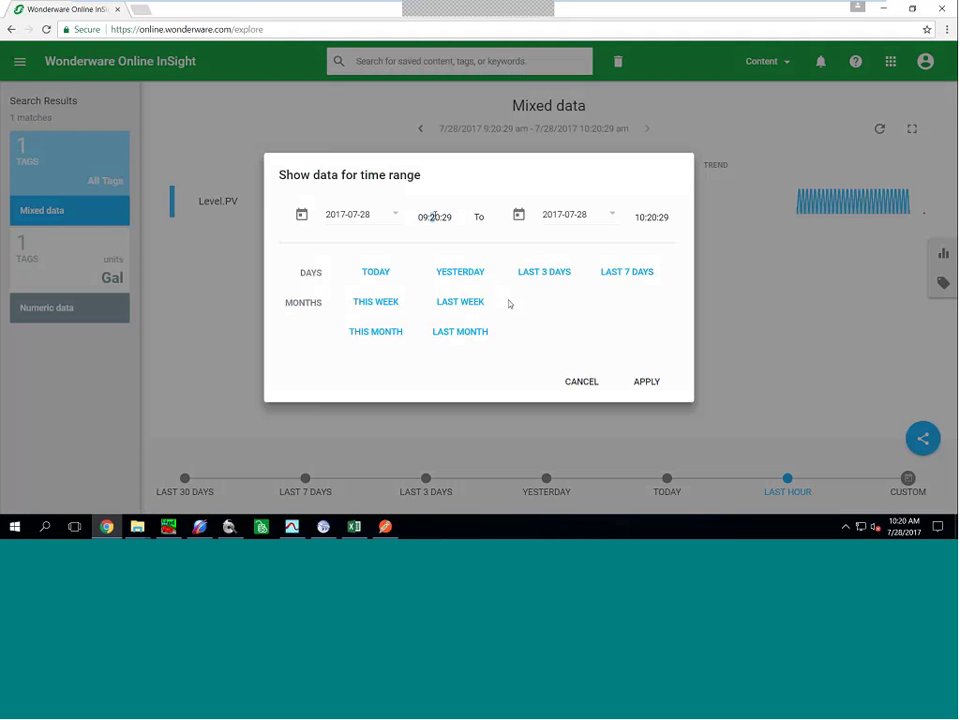
pyautogui.click(436, 218)
pyautogui.write('50')
pyautogui.click(636, 381)
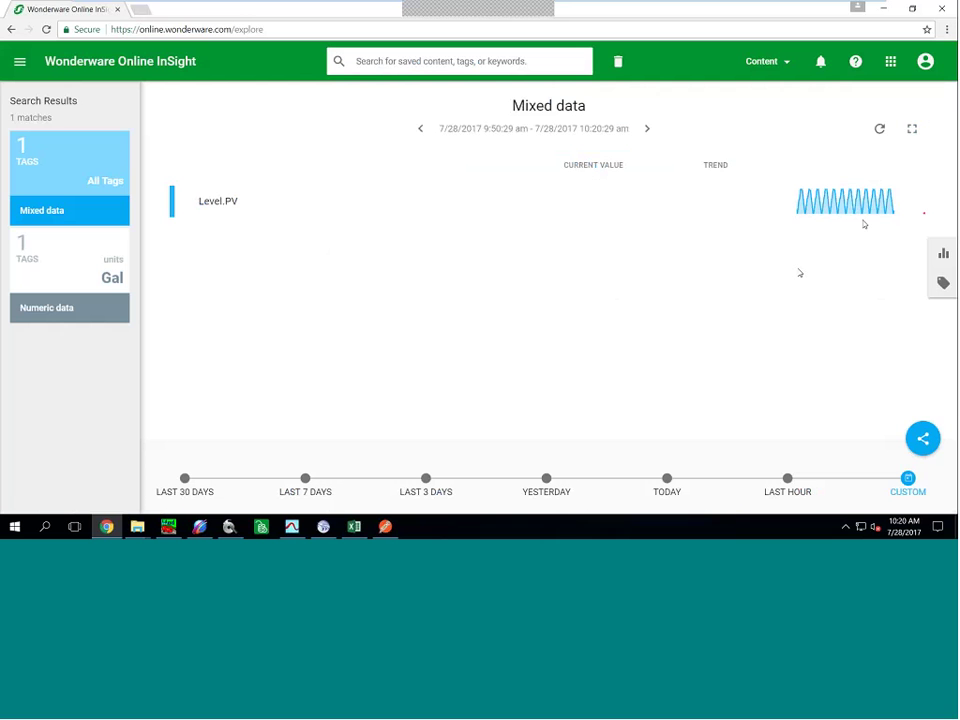
# Display the Level.PV data as a Line Chart, and view the chart settings without changing them
pyautogui.click(943, 254)
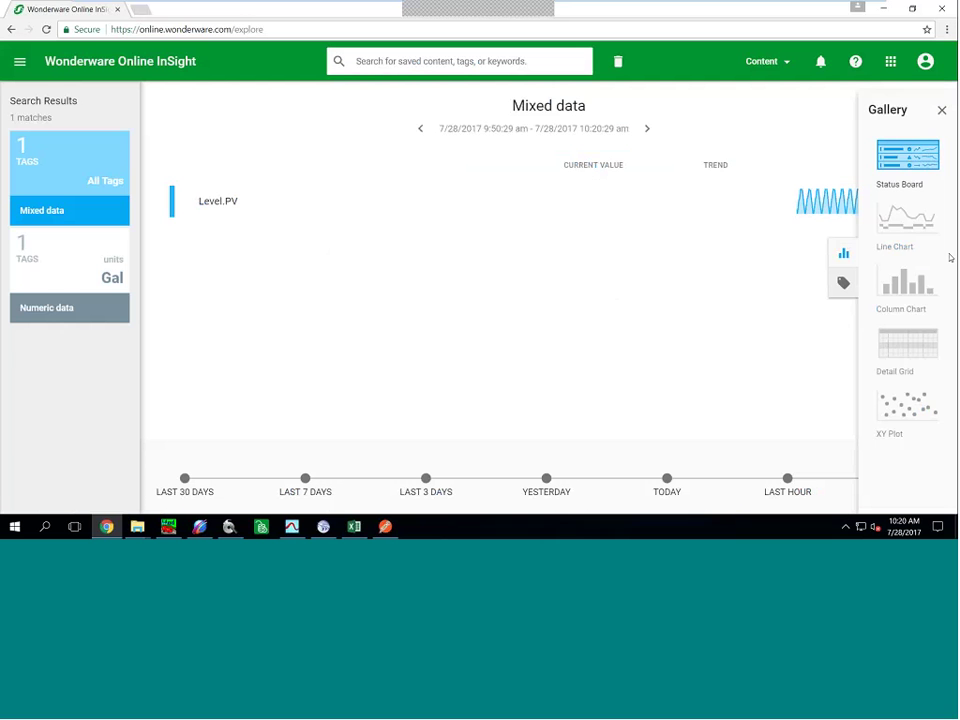
pyautogui.click(880, 223)
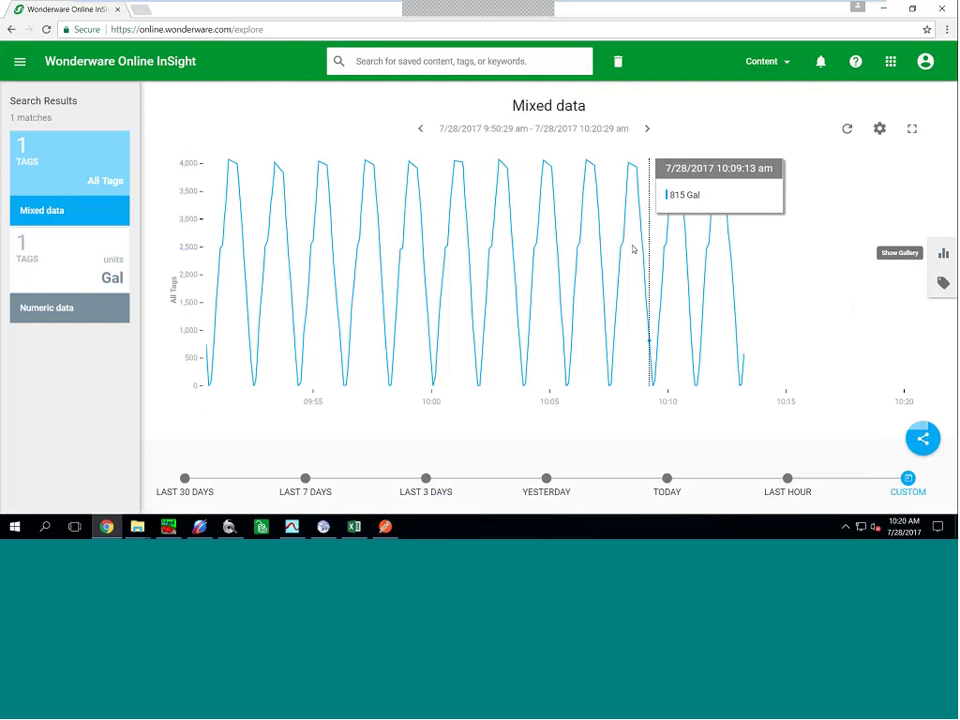
pyautogui.click(878, 132)
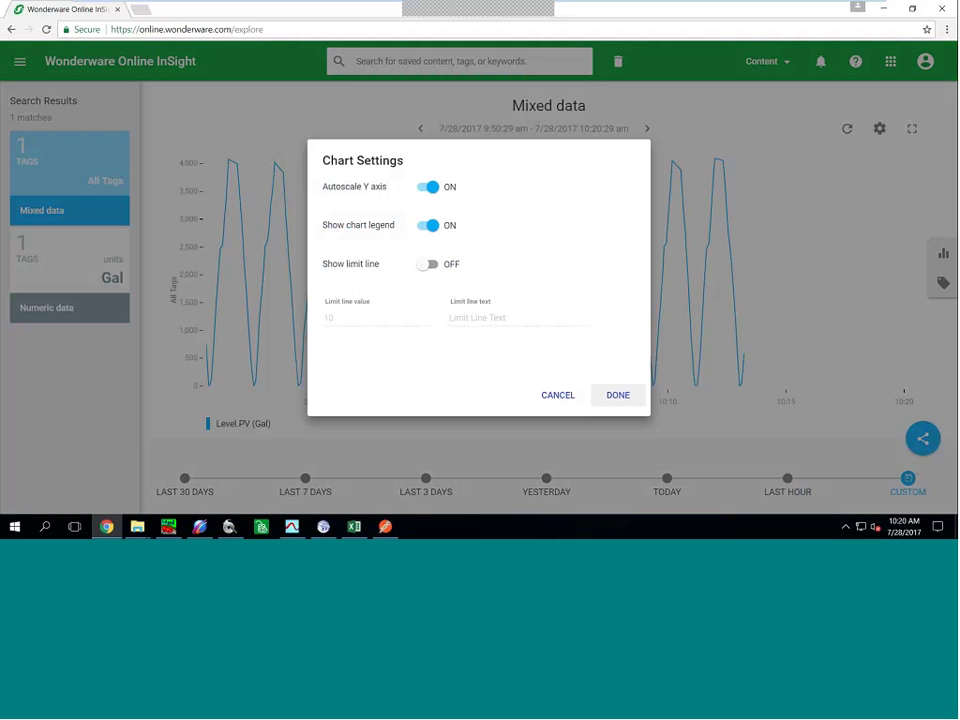
pyautogui.click(555, 396)
# Toggle the Level.PV trace off and back on in the data list, and expand its tag details
pyautogui.click(942, 283)
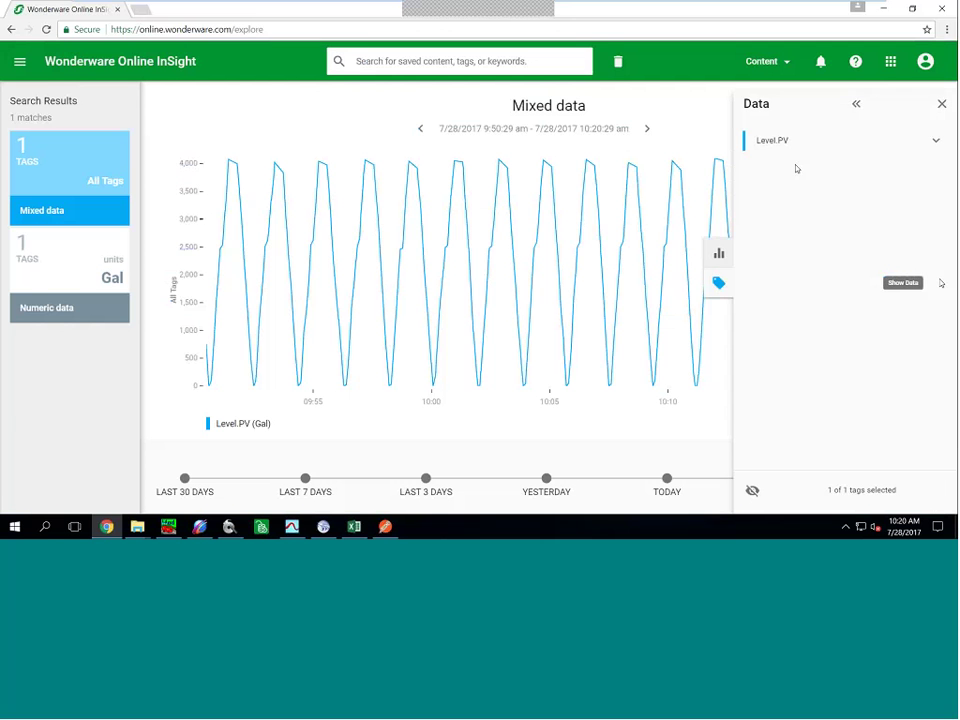
pyautogui.click(905, 142)
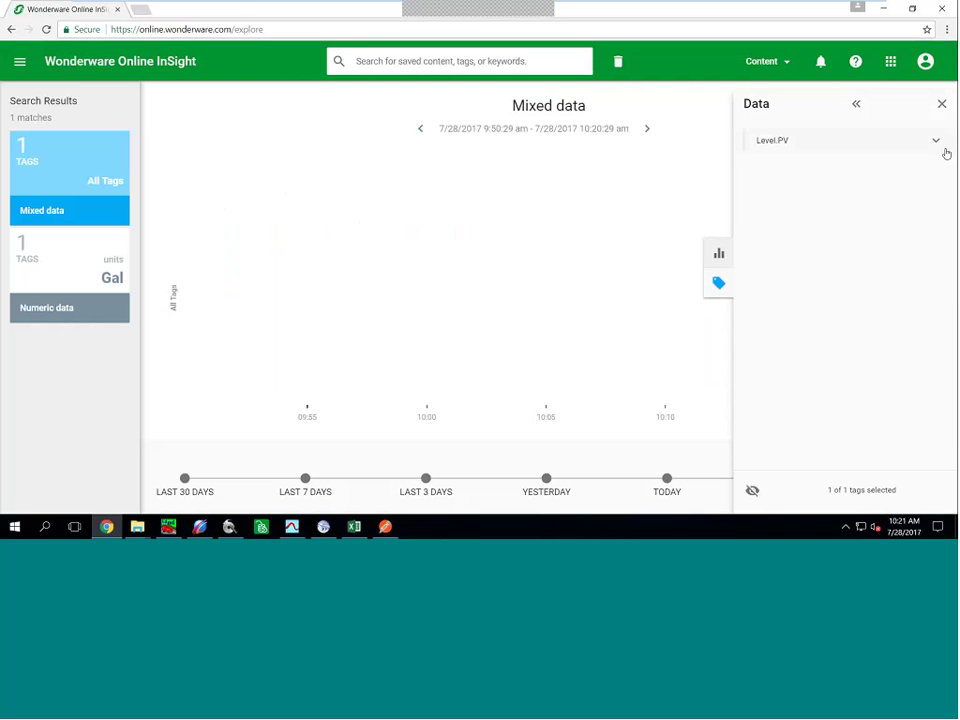
pyautogui.click(818, 150)
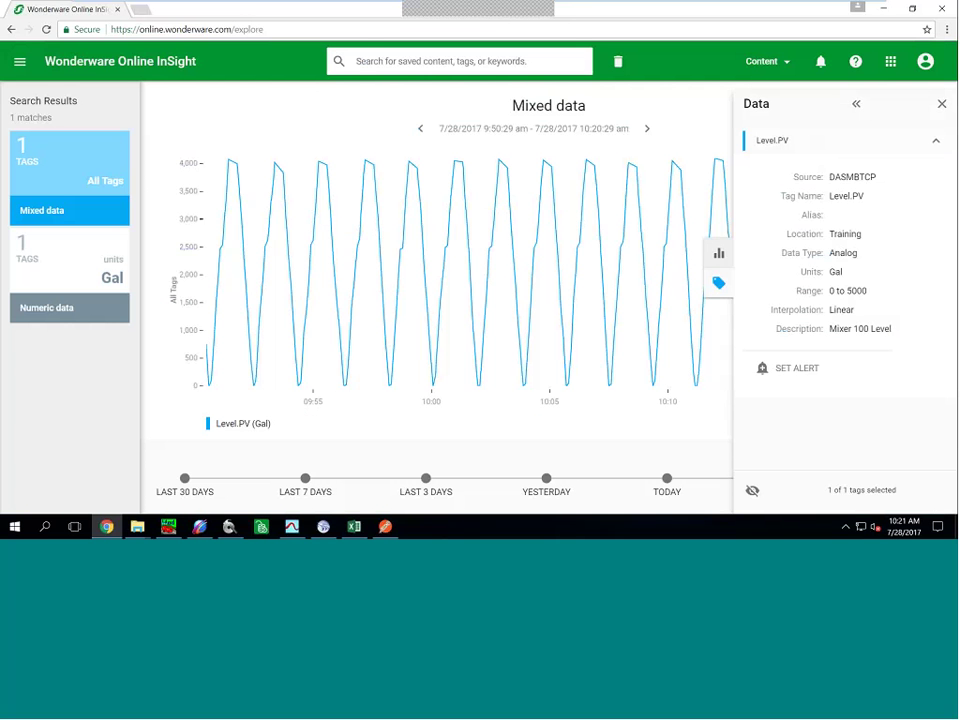
# Set an alert for Level.PV when the value is greater than 3500, save it, and close the tag details
pyautogui.click(790, 368)
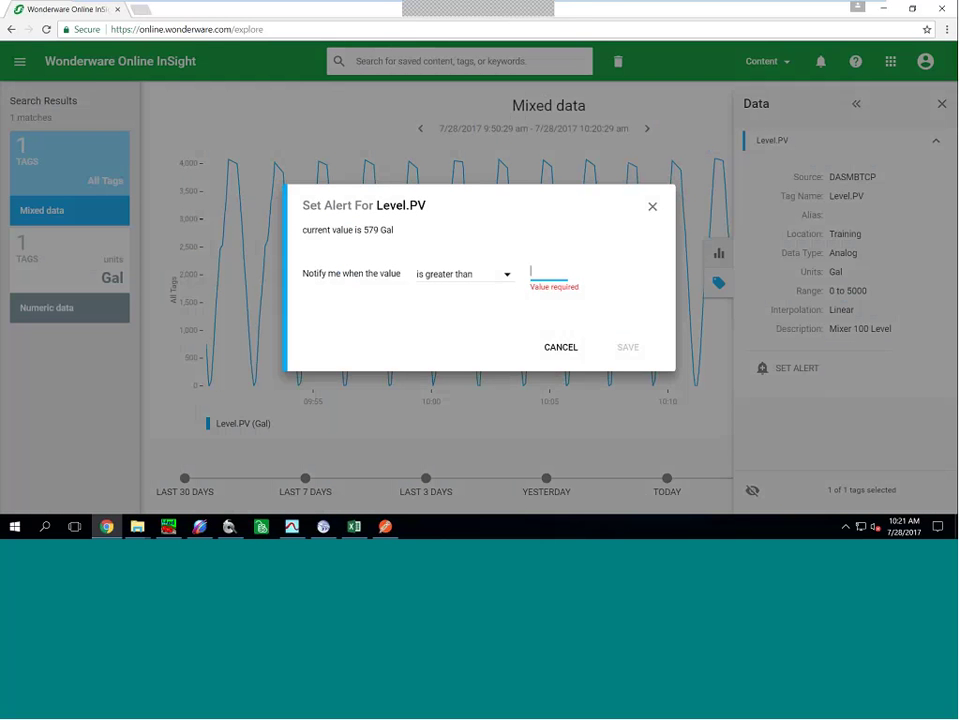
pyautogui.click(463, 279)
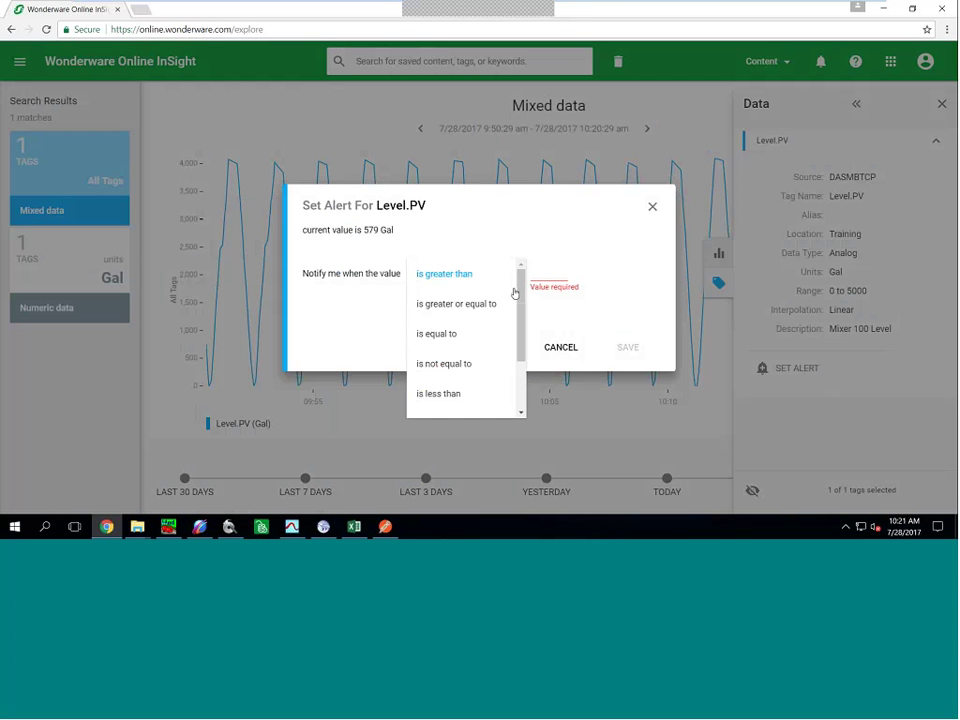
pyautogui.moveTo(520, 283); pyautogui.dragTo(540, 278)
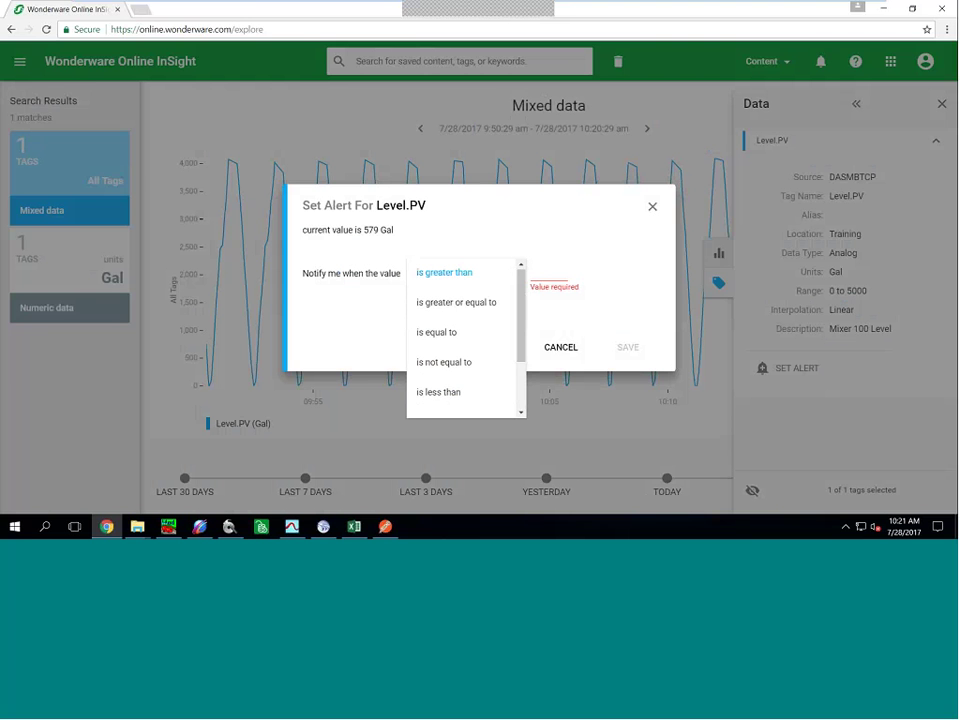
pyautogui.click(542, 278)
pyautogui.click(544, 279)
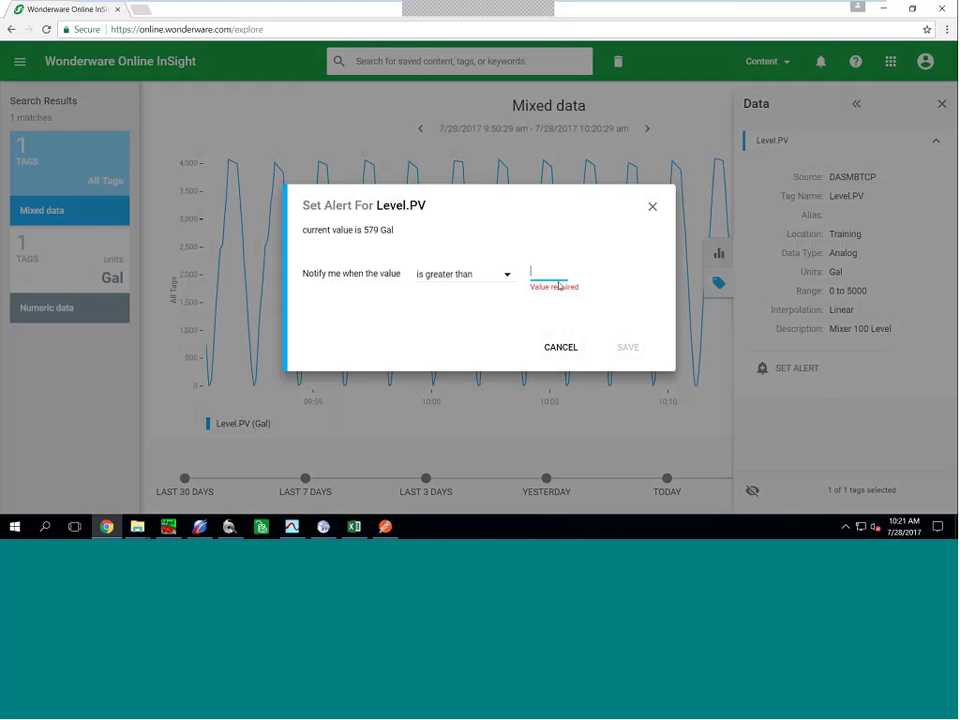
pyautogui.write('3500')
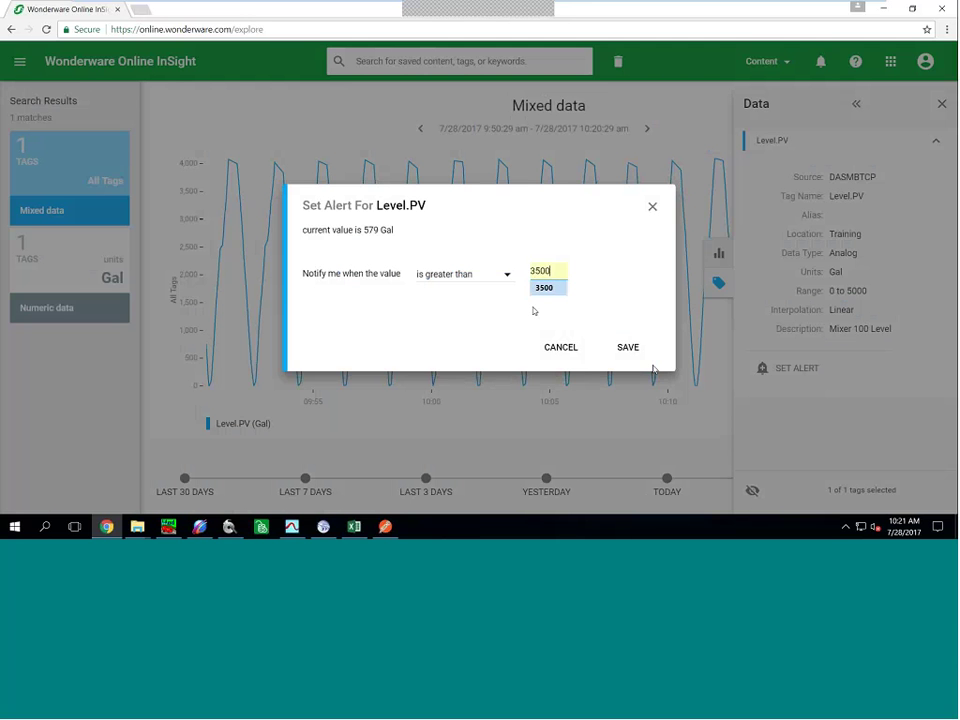
pyautogui.click(628, 350)
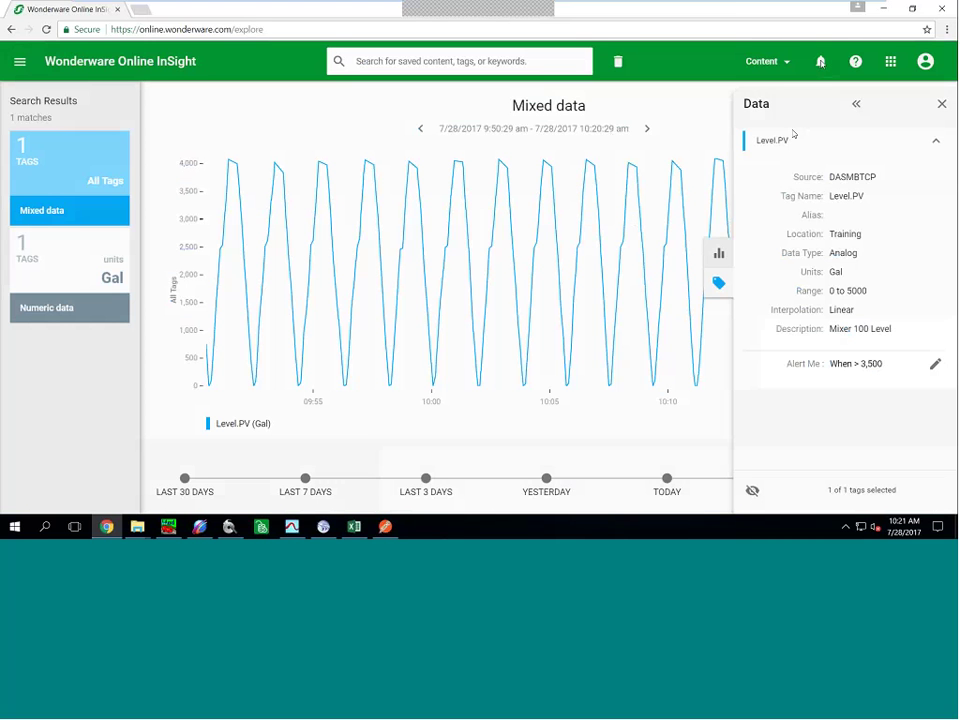
pyautogui.click(855, 103)
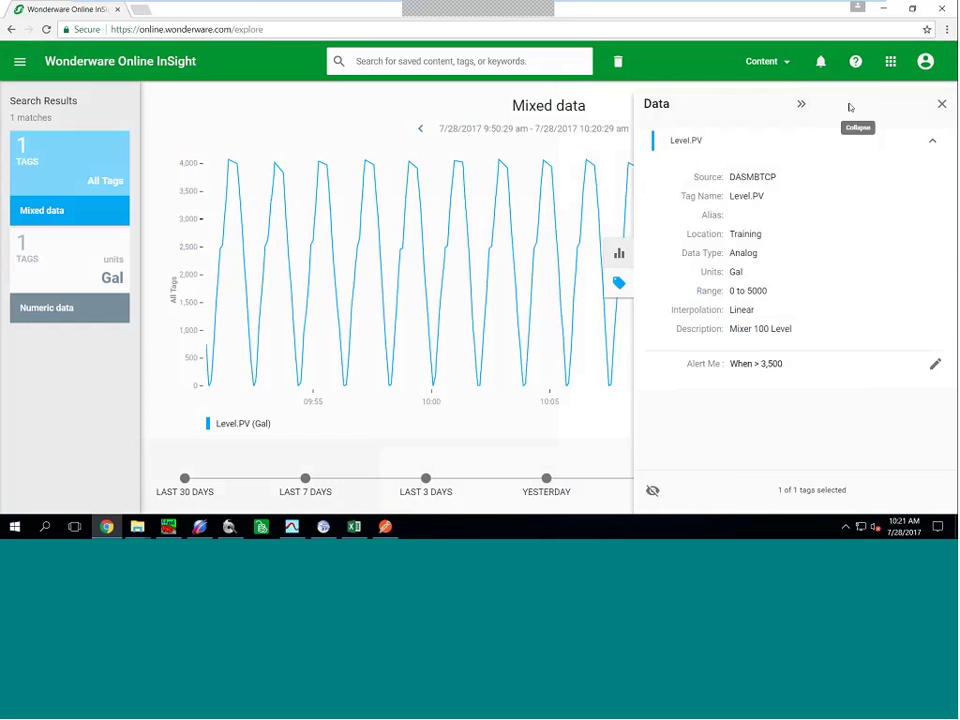
pyautogui.click(937, 106)
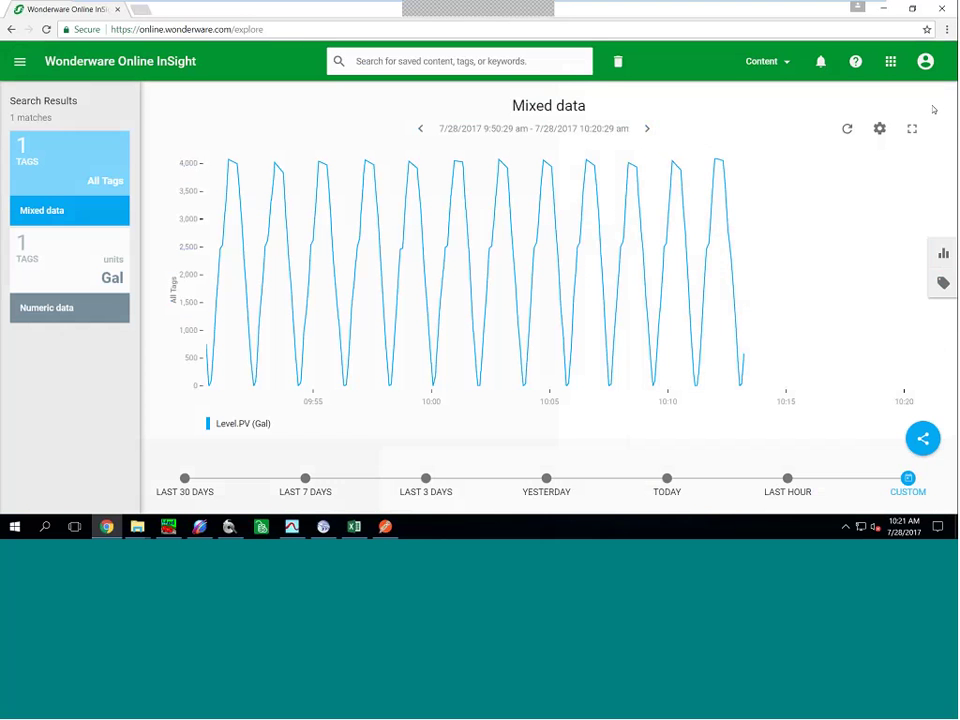
# Turn on the chart's limit line with a value of 3500 and the text "Alert Limit"
pyautogui.click(879, 128)
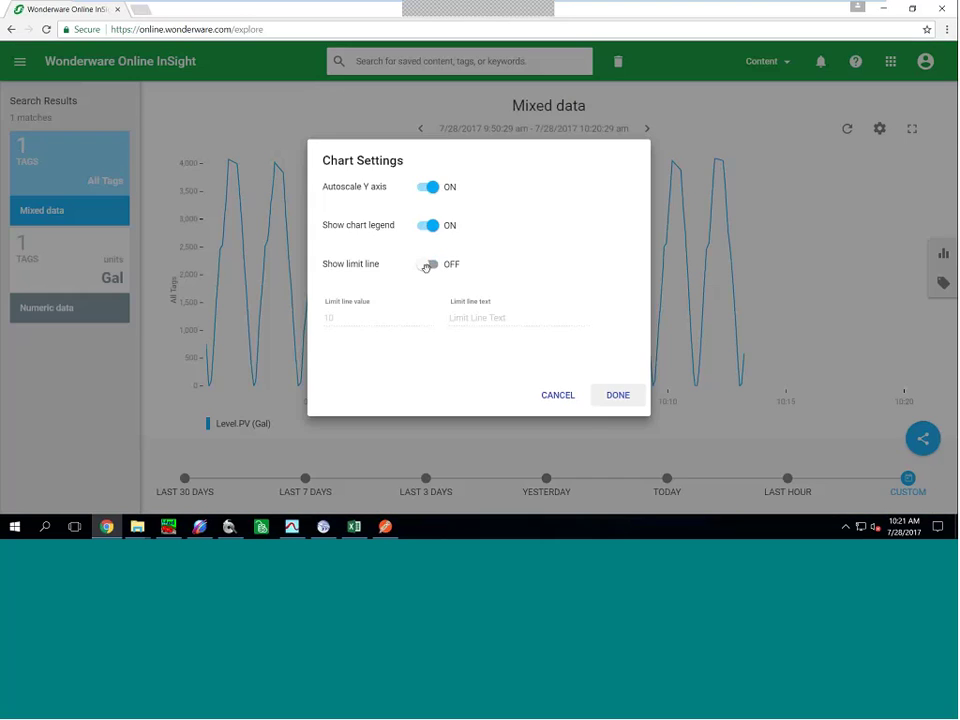
pyautogui.click(430, 263)
pyautogui.doubleClick(337, 317)
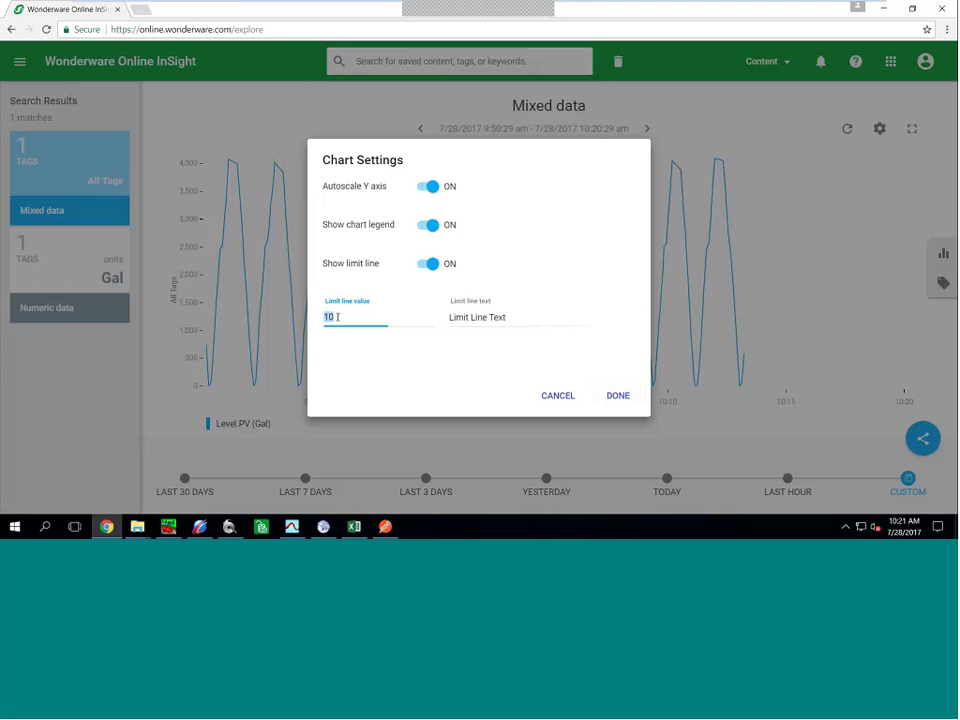
pyautogui.write('3500')
pyautogui.press('Tab')
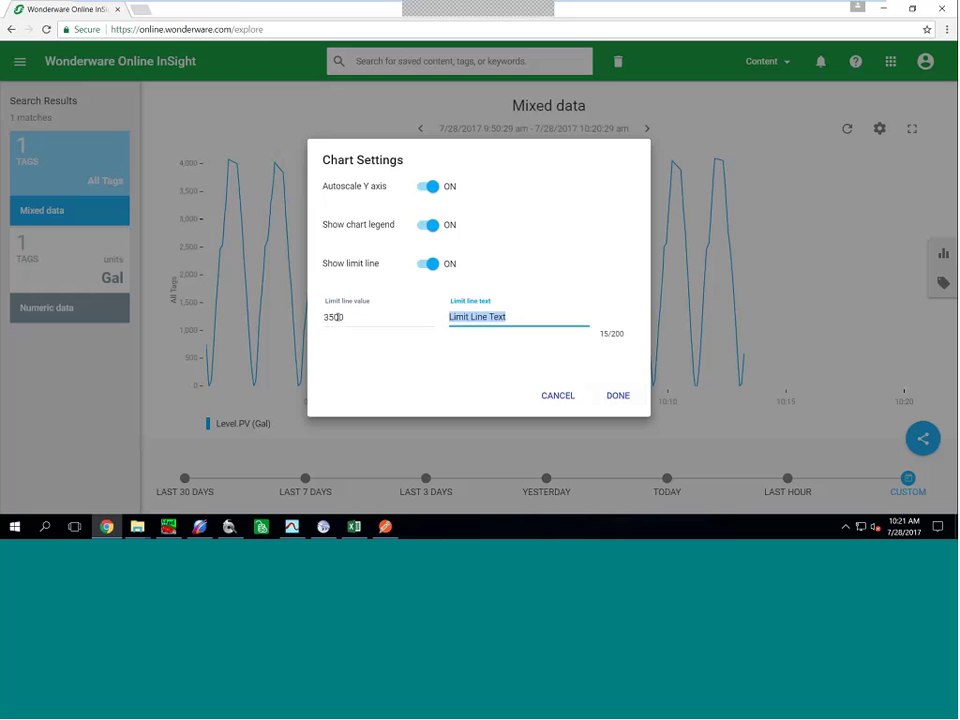
pyautogui.write('A')
pyautogui.press('Down')
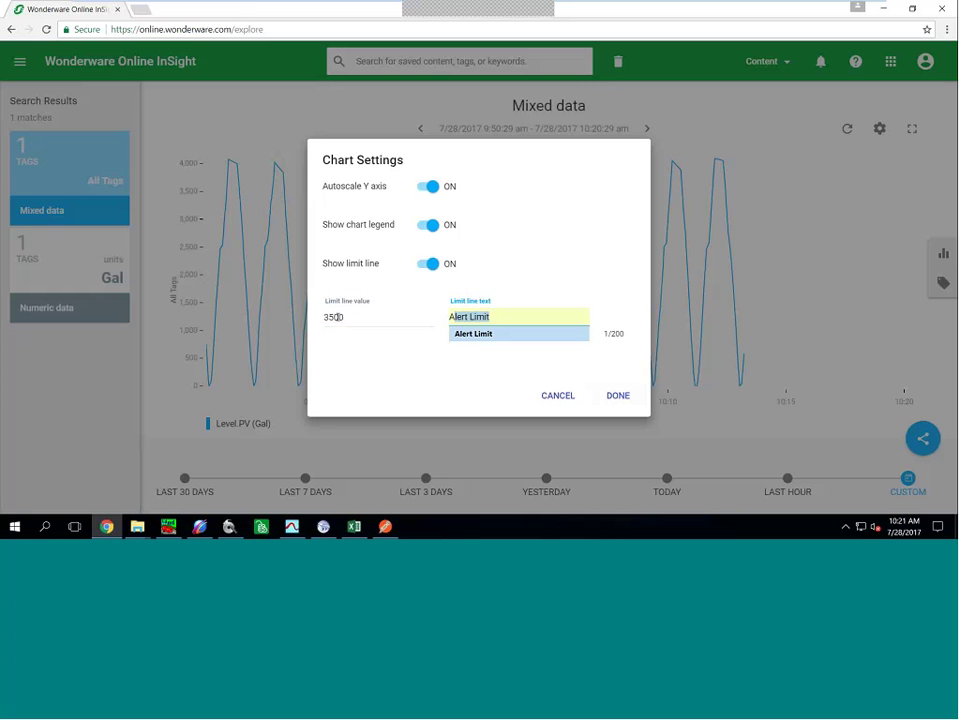
pyautogui.press('Return')
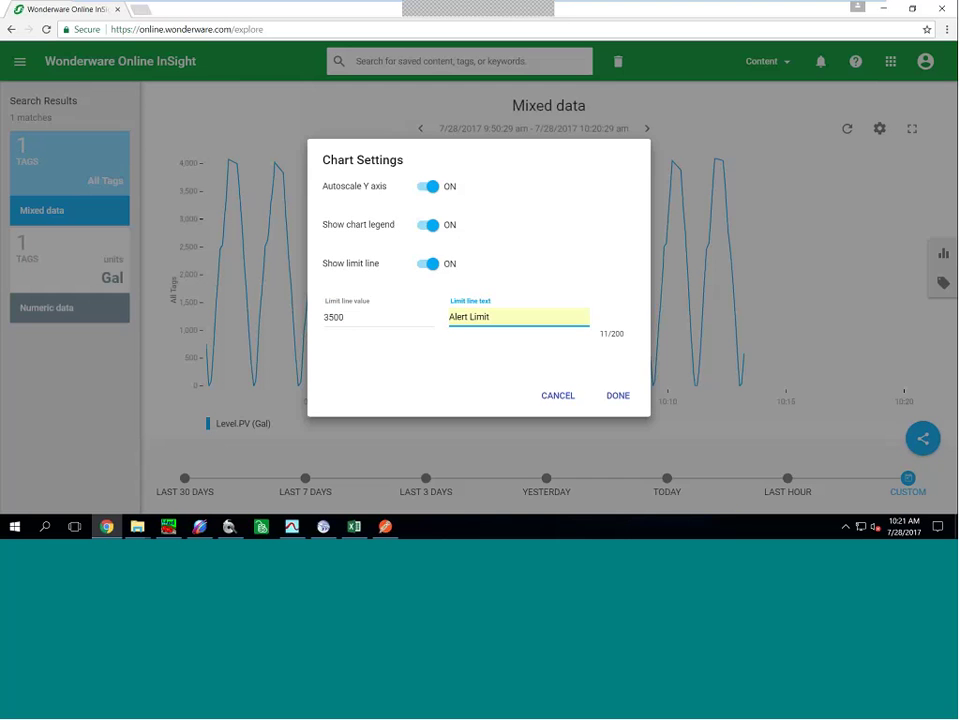
# Turn off the chart legend, apply the chart settings, and check the Level.PV tag details
pyautogui.click(428, 225)
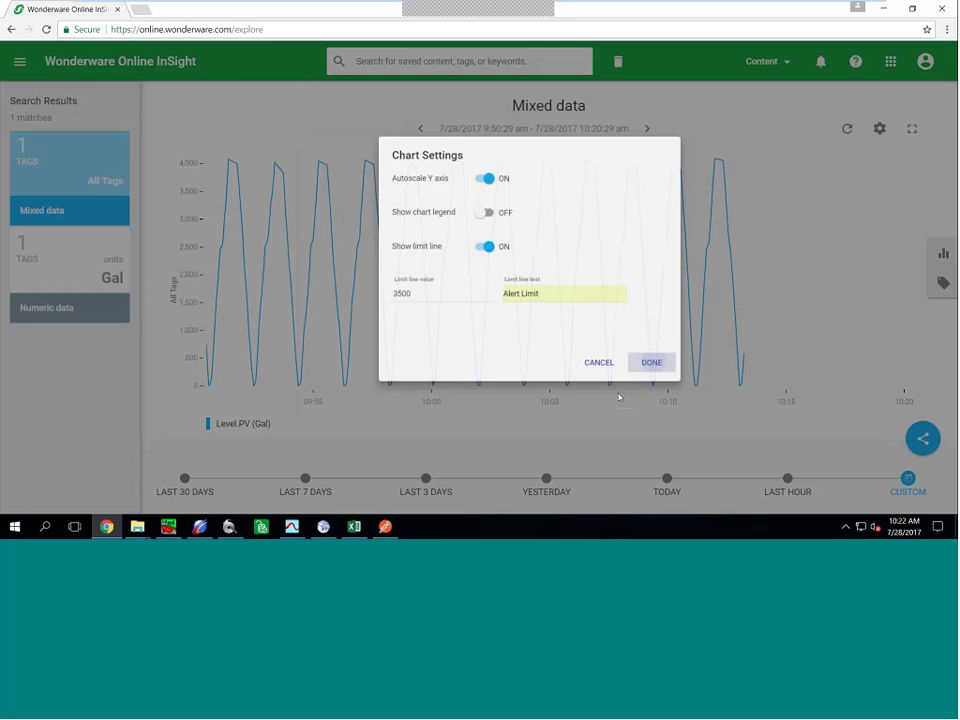
pyautogui.click(618, 395)
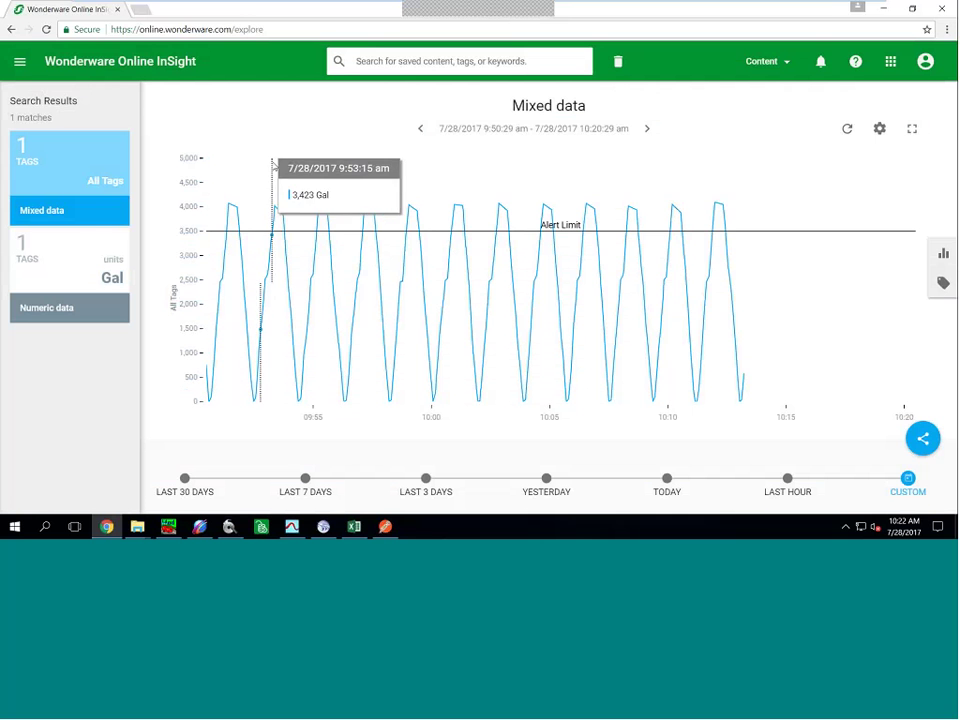
pyautogui.click(942, 285)
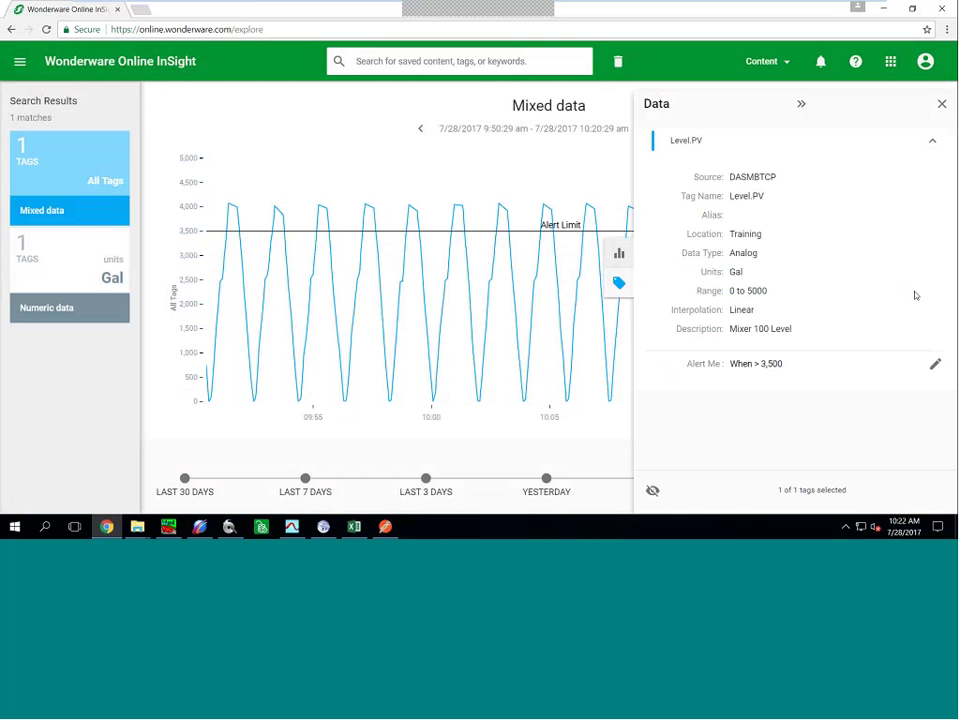
pyautogui.click(619, 283)
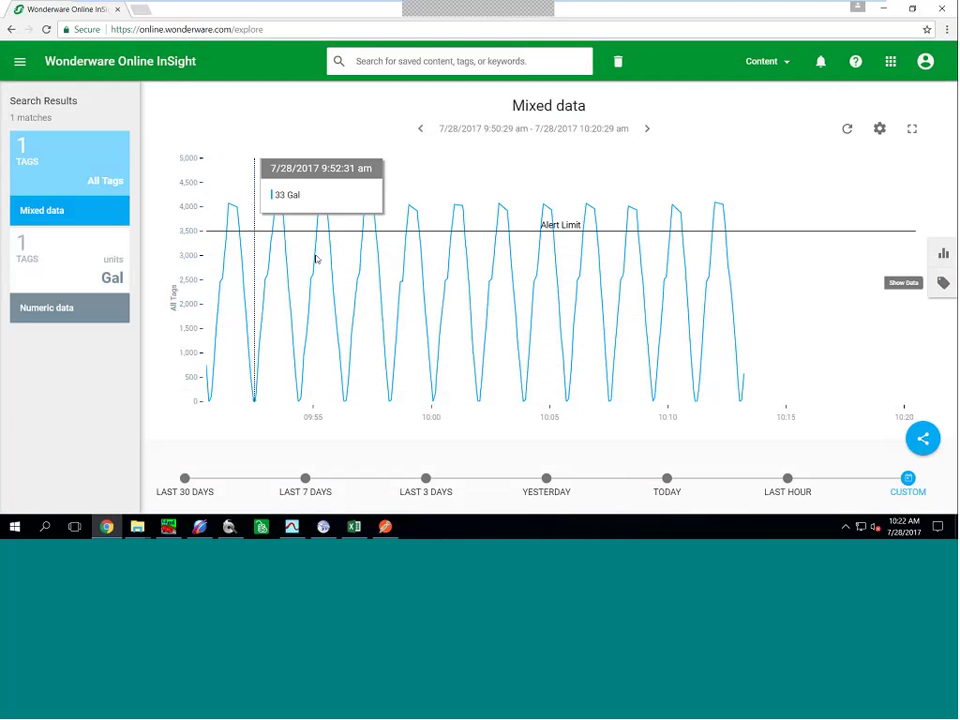
# Turn on Auto Scale for the chart's value axis
pyautogui.click(184, 334)
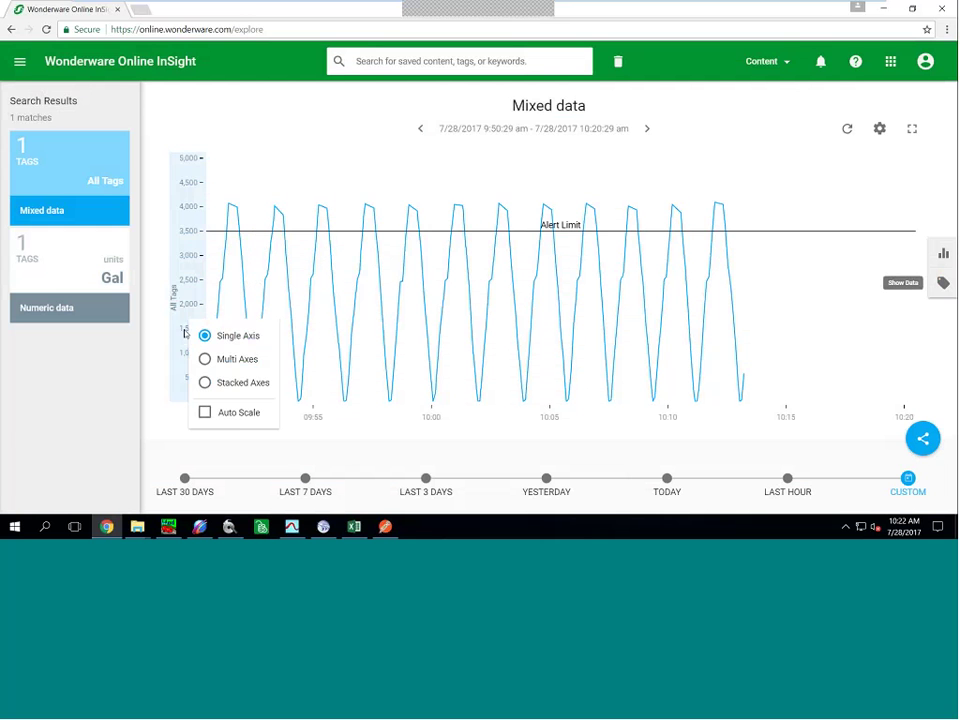
pyautogui.click(208, 366)
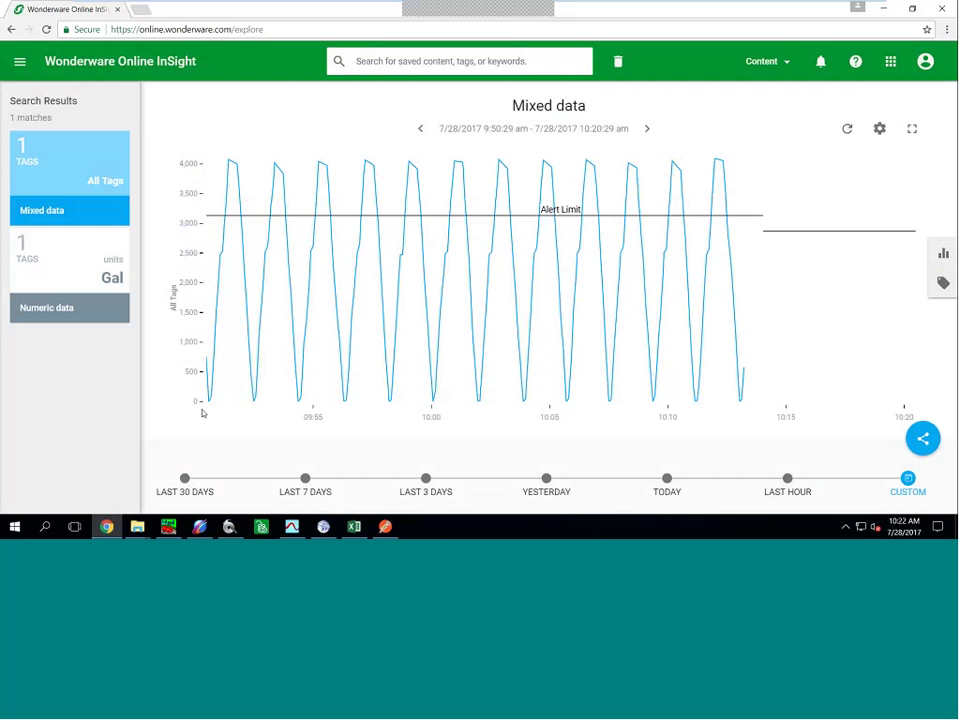
# Search for "hist" and add the last tank tag listed under the Historian source to the chart
pyautogui.click(404, 61)
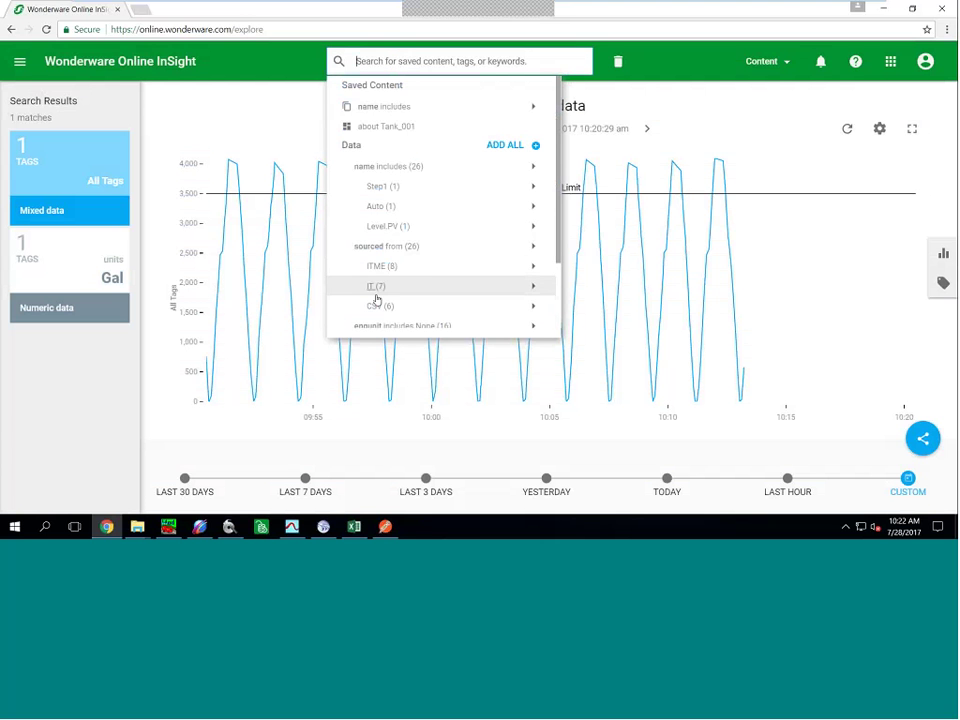
pyautogui.scroll(-2, 379, 293)
pyautogui.scroll(3, 396, 261)
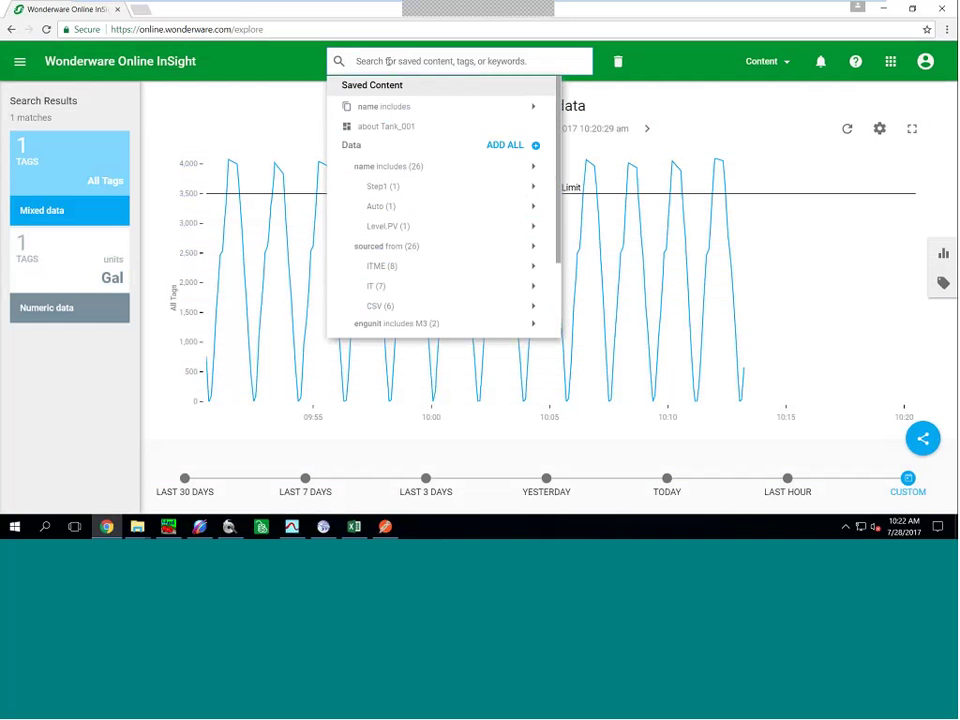
pyautogui.write('N')
pyautogui.write('ist')
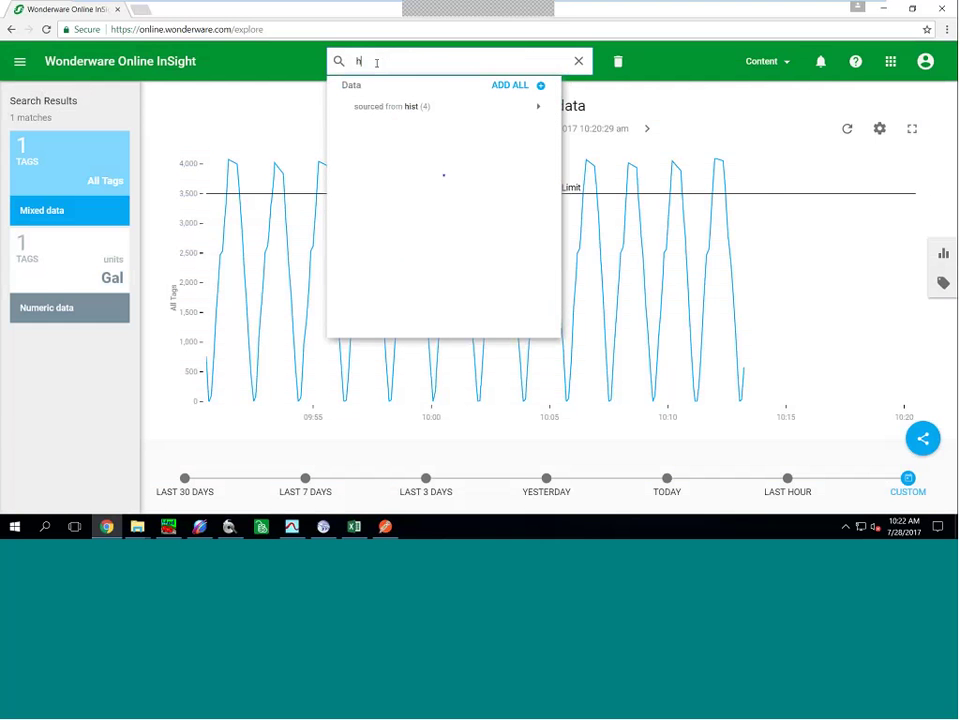
pyautogui.click(538, 107)
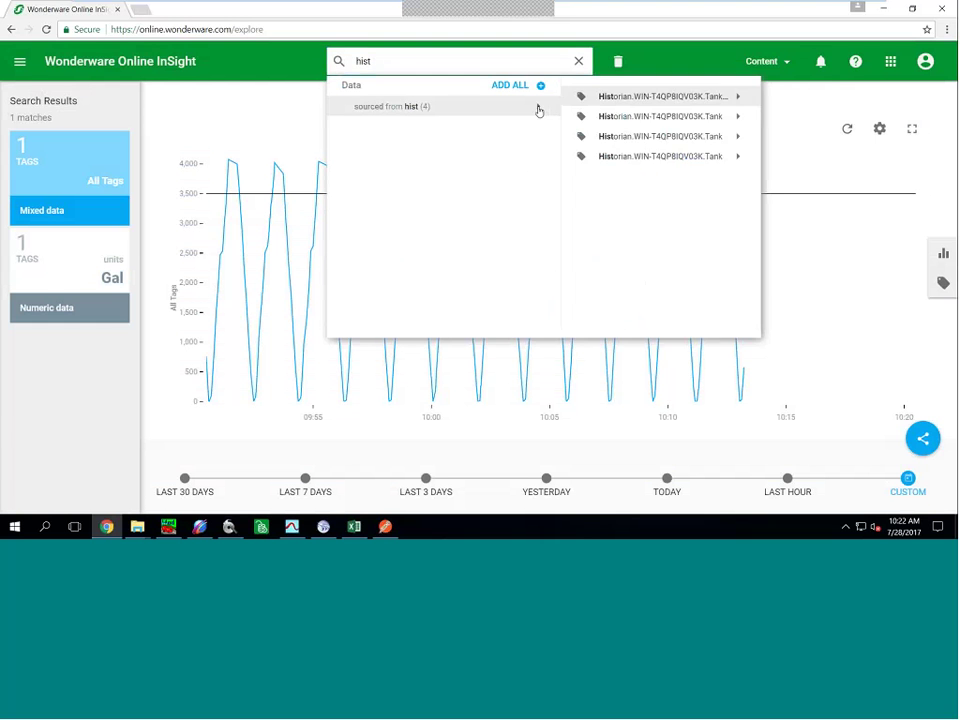
pyautogui.click(612, 157)
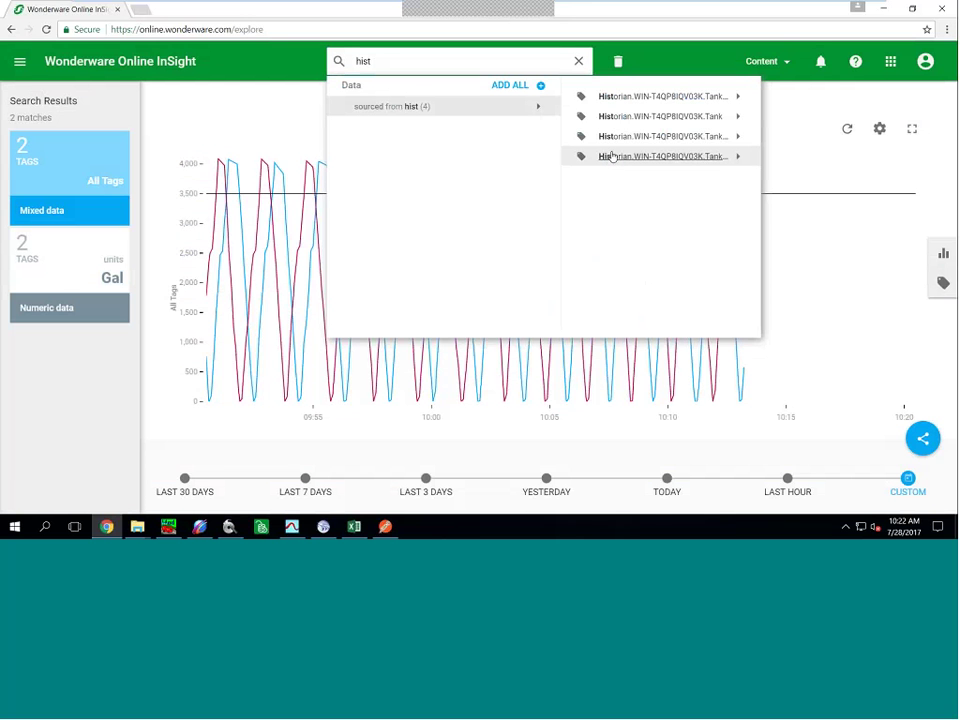
# Show the two tank level traces on stacked axes, and return the chart to a single axis
pyautogui.click(181, 341)
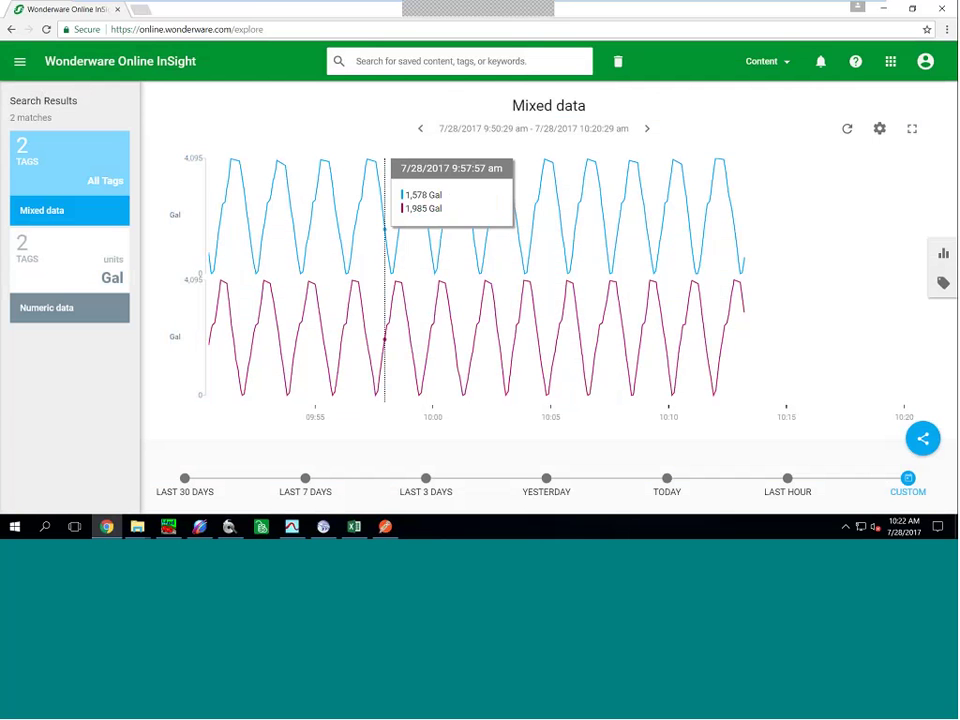
pyautogui.click(190, 322)
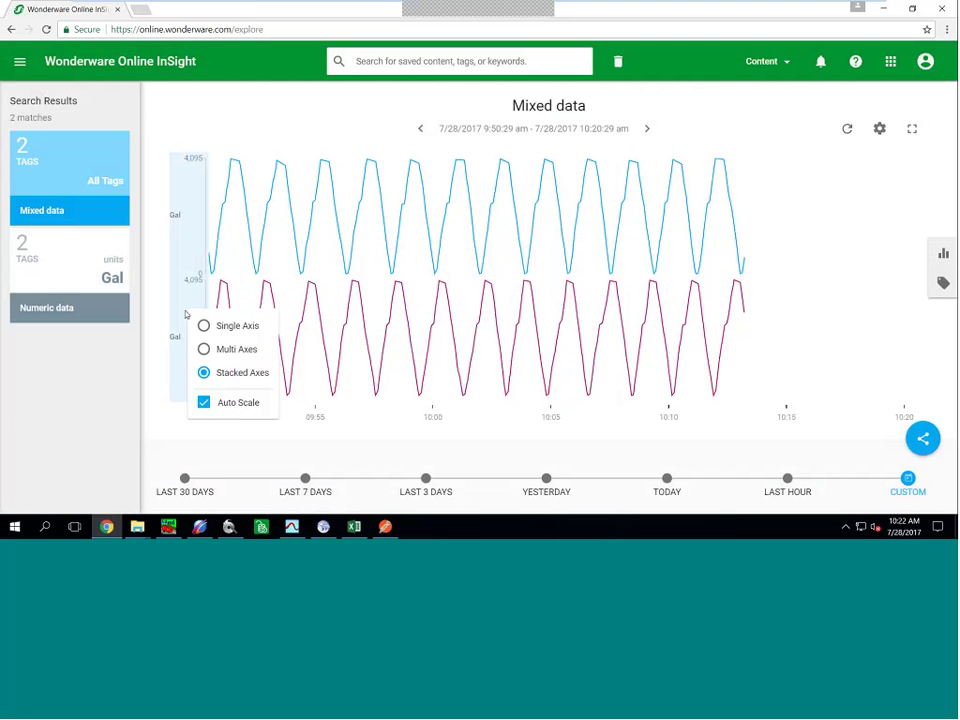
pyautogui.click(207, 328)
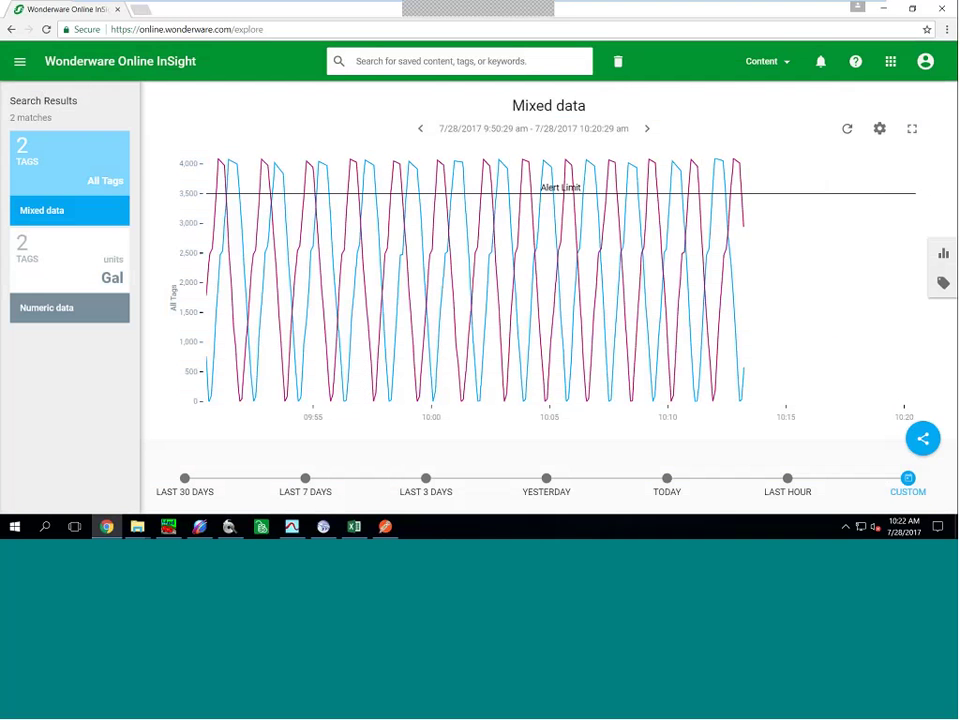
# Replace the current search results with all tags sourced from ITME, and show them as a Line Chart for the last hour
pyautogui.click(618, 61)
pyautogui.click(452, 63)
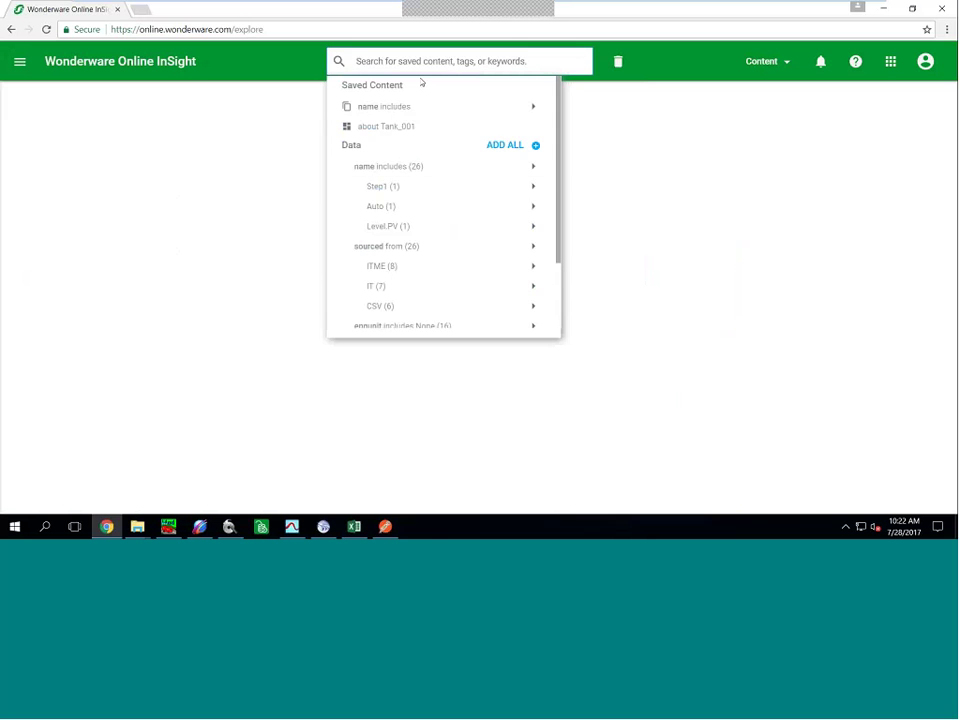
pyautogui.click(385, 270)
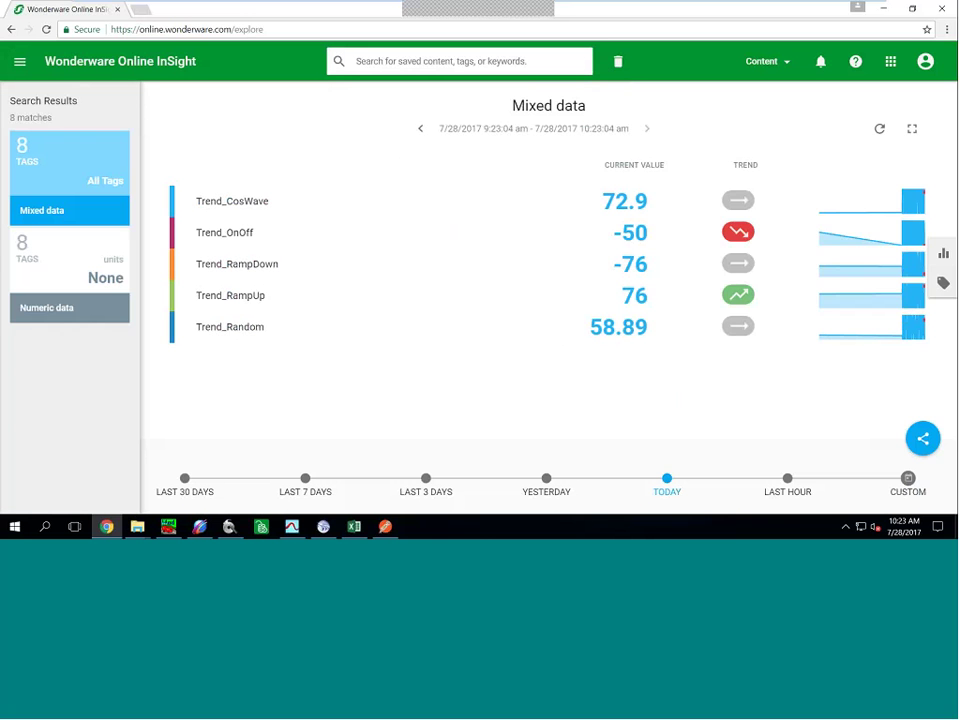
pyautogui.click(940, 254)
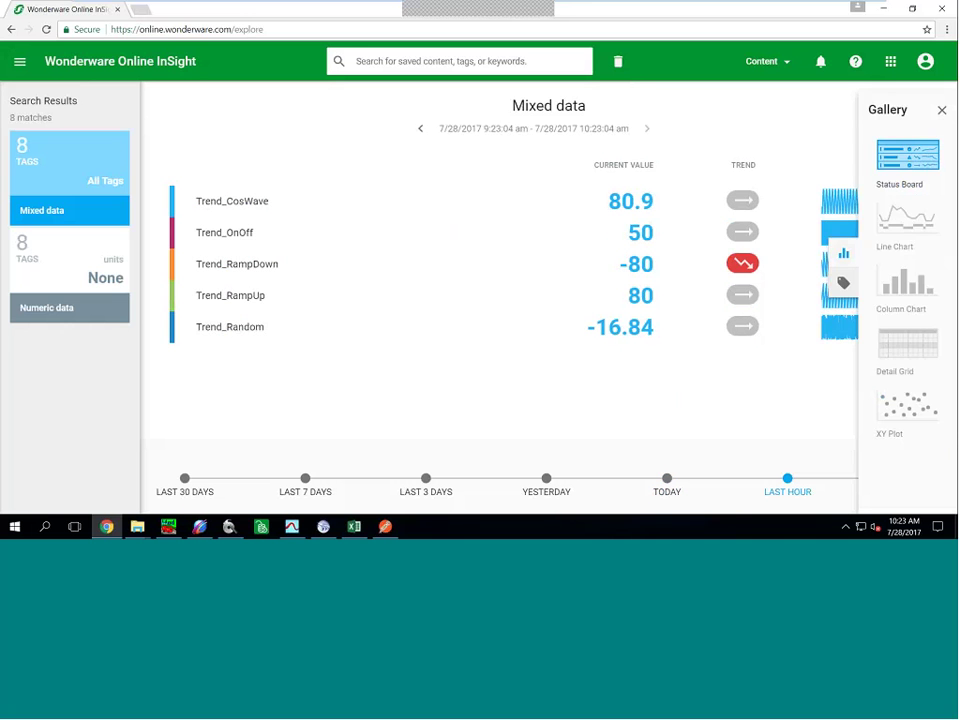
pyautogui.click(907, 222)
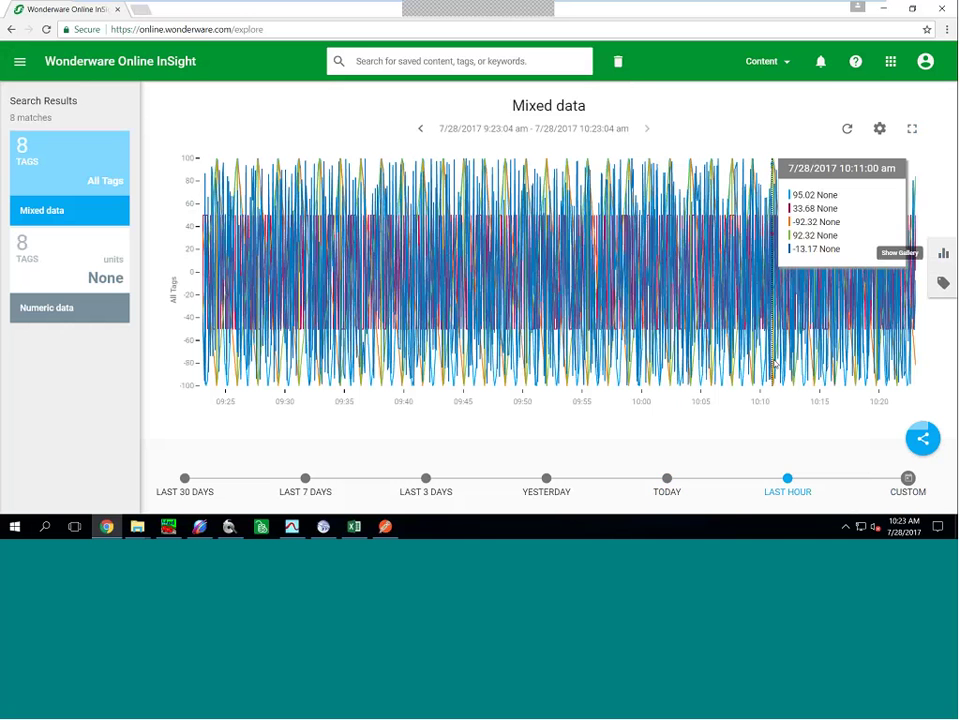
# Narrow the chart to about 10:14:54–10:18:03 am and hide the Trend_Random, Trend_RampDown and Trend_CosWave traces
pyautogui.moveTo(770, 290); pyautogui.dragTo(528, 330)
pyautogui.scroll(10, 531, 329)
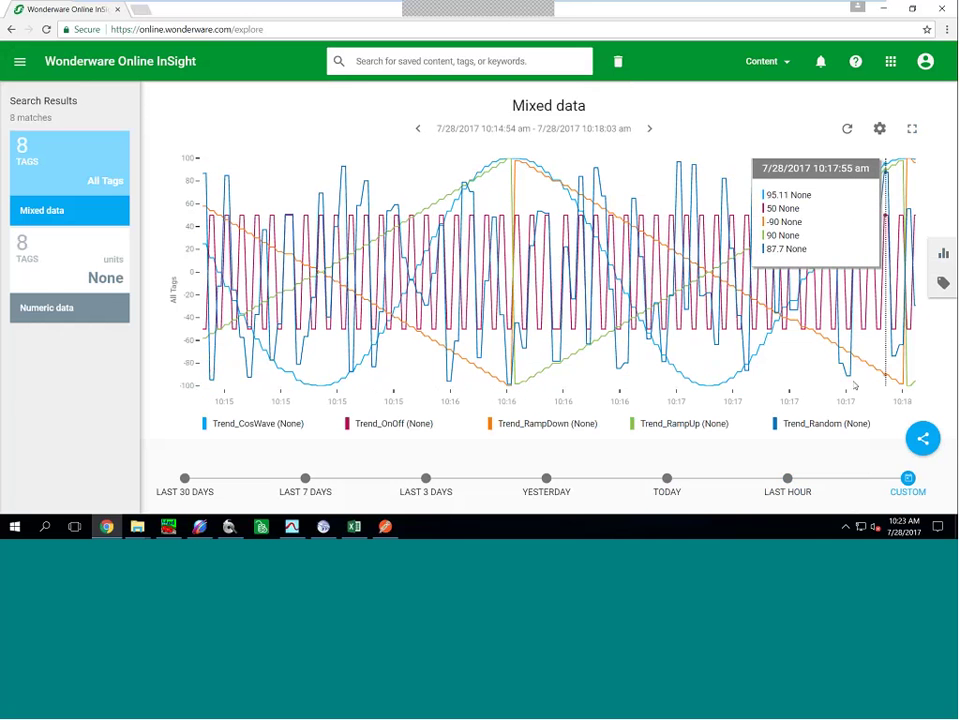
pyautogui.click(778, 424)
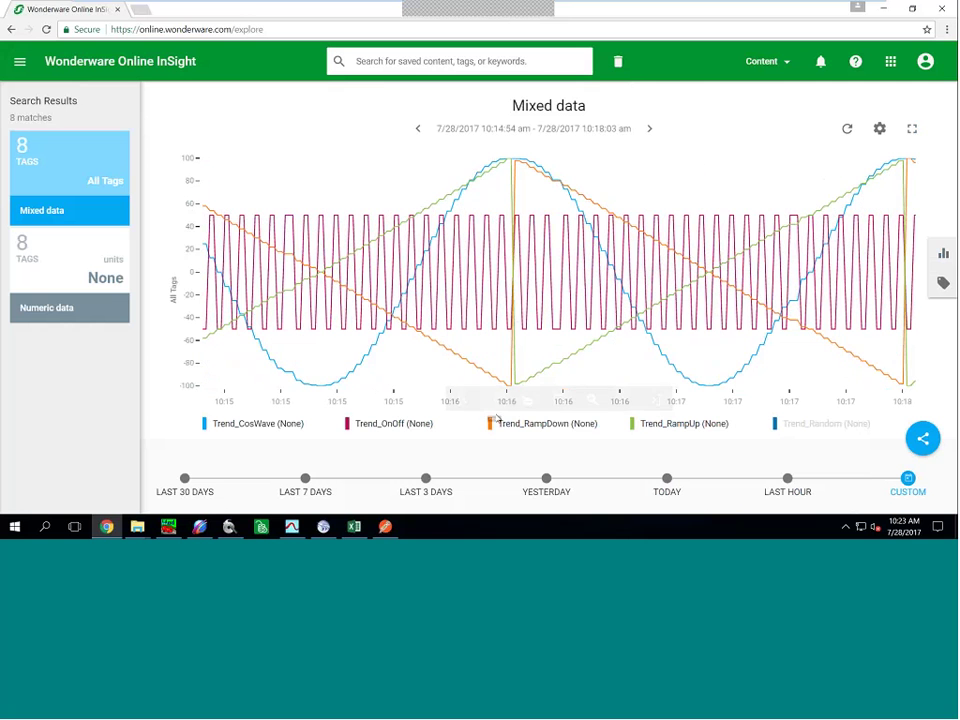
pyautogui.click(494, 424)
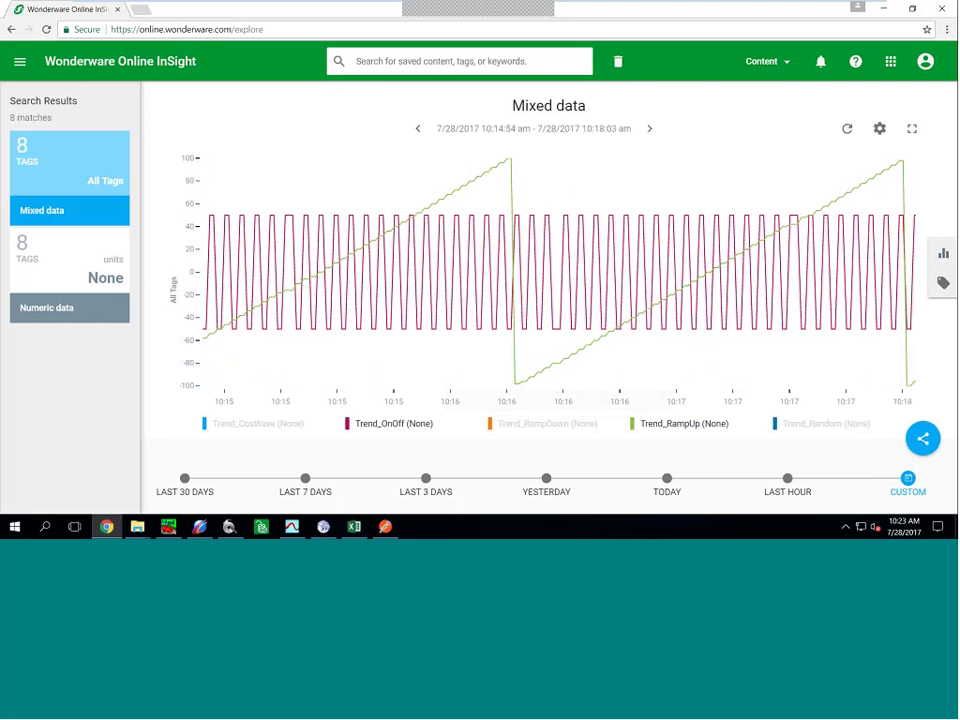
# Add the IT.ReactTemp and IT.ProdLevel tags to the chart and switch it to stacked axes
pyautogui.click(402, 63)
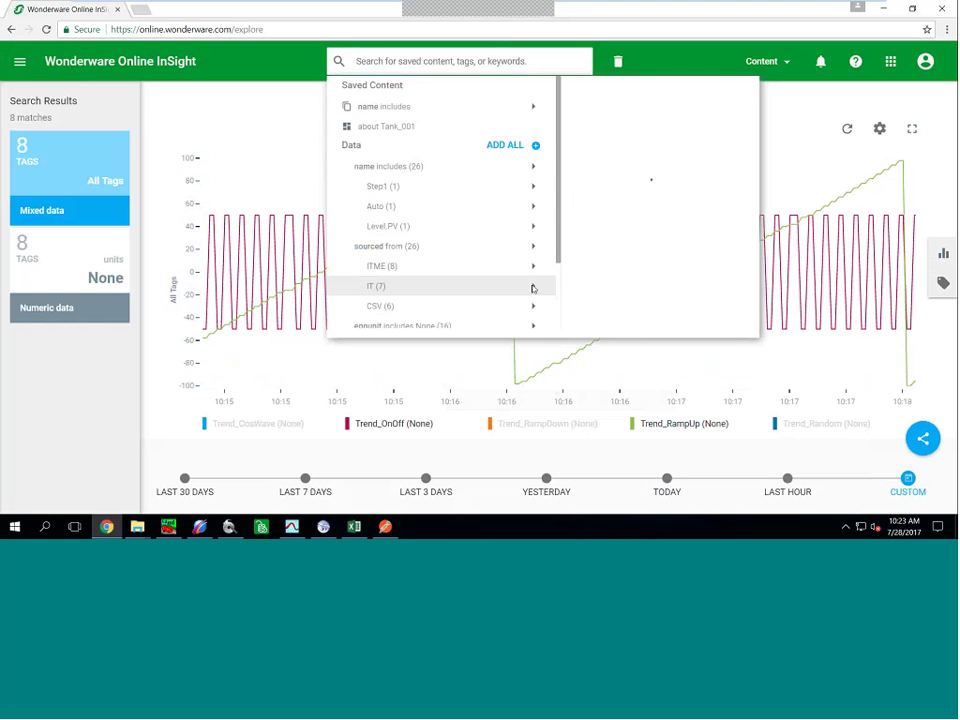
pyautogui.moveTo(538, 284)
pyautogui.click(607, 177)
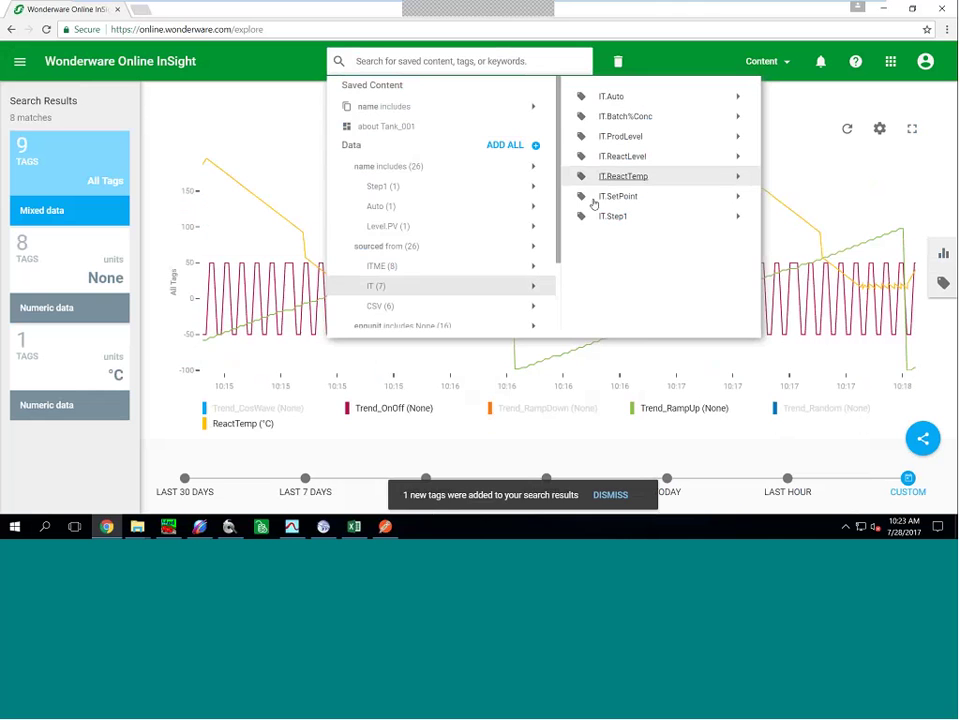
pyautogui.click(606, 145)
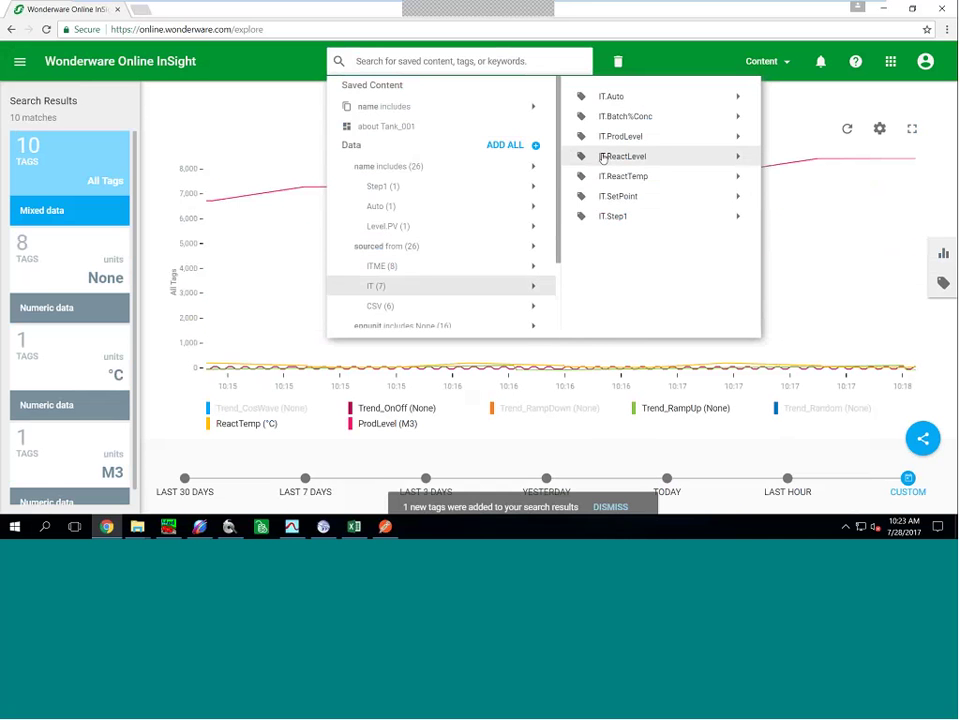
pyautogui.click(213, 247)
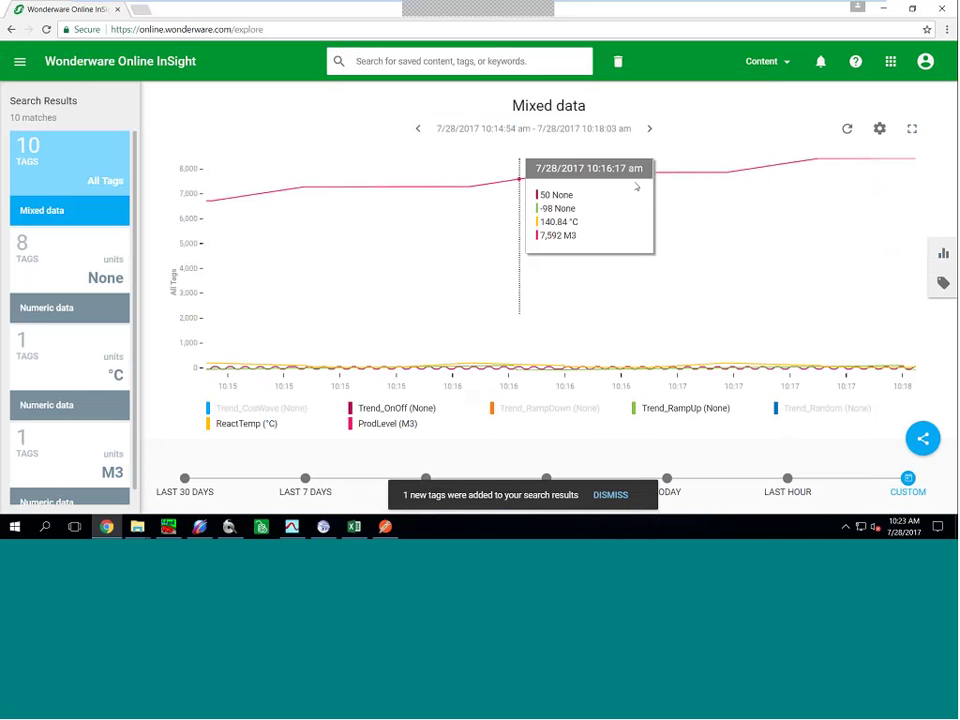
pyautogui.click(192, 299)
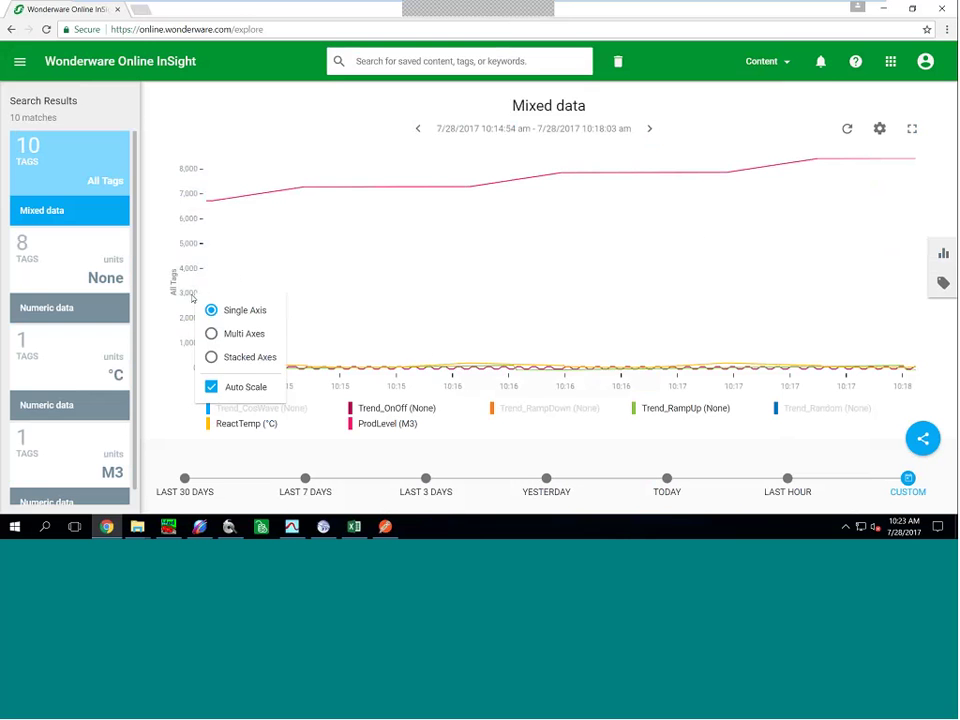
pyautogui.click(232, 416)
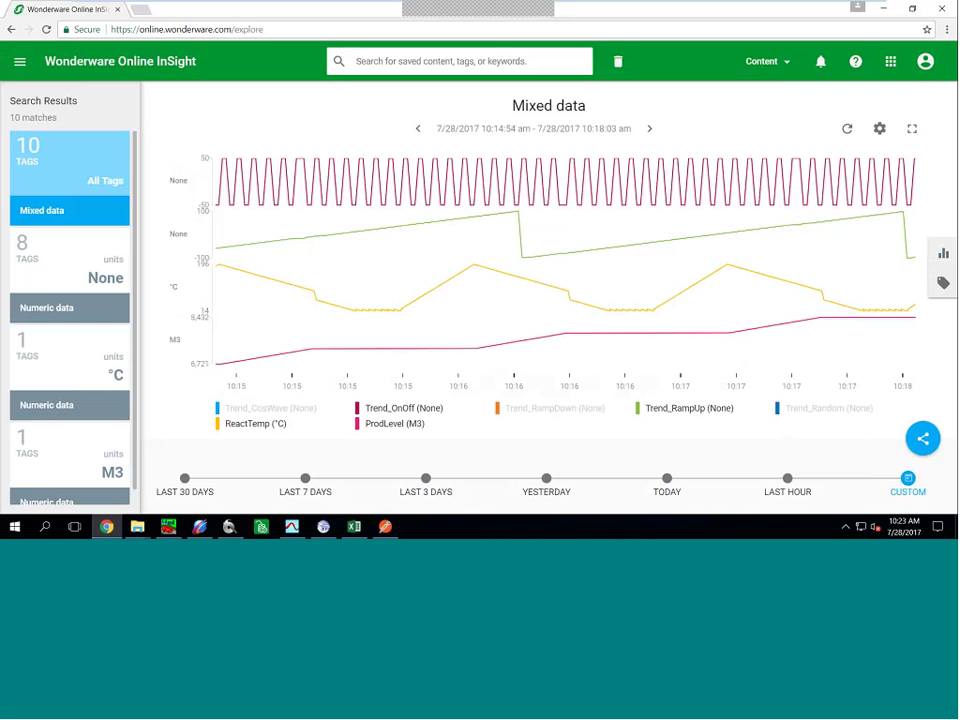
# Clear the search results, search for "his", and add all tags sourced from it
pyautogui.click(617, 62)
pyautogui.click(528, 61)
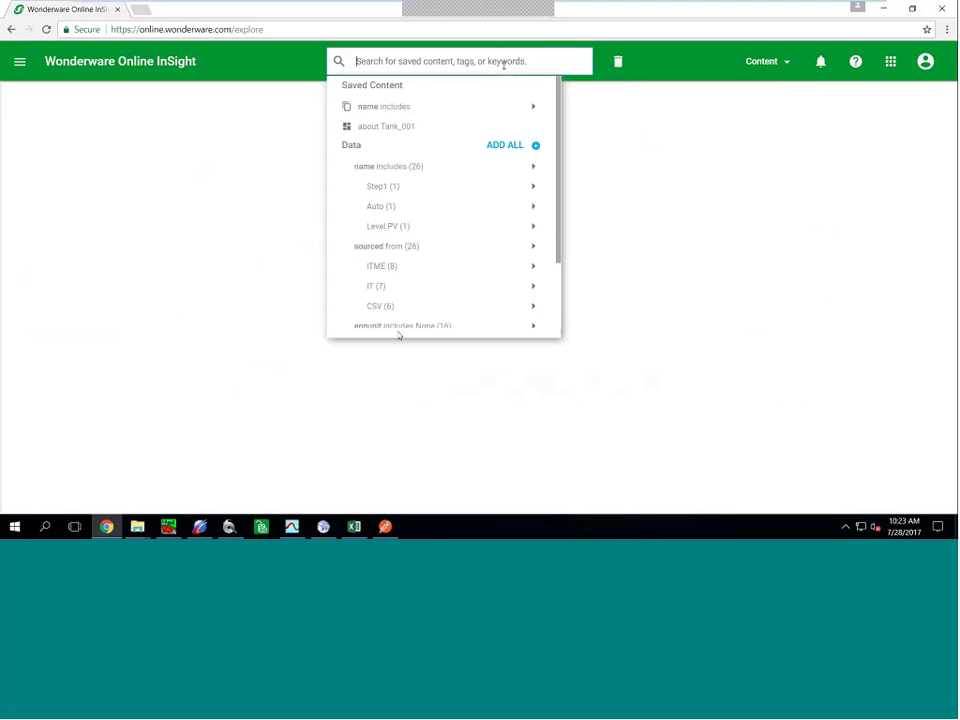
pyautogui.write('his')
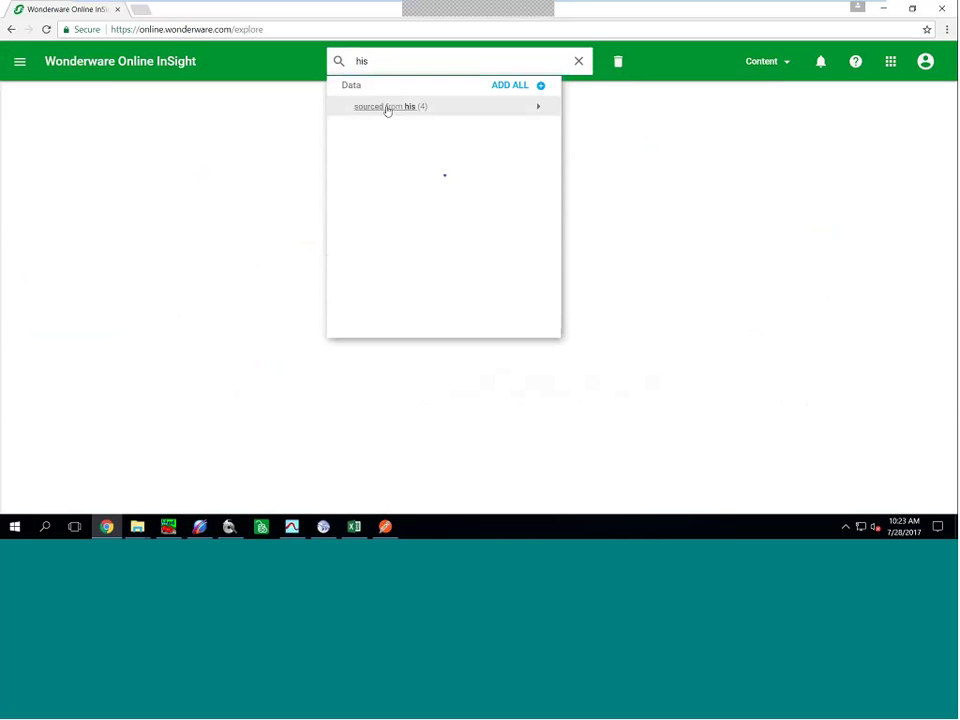
pyautogui.click(386, 108)
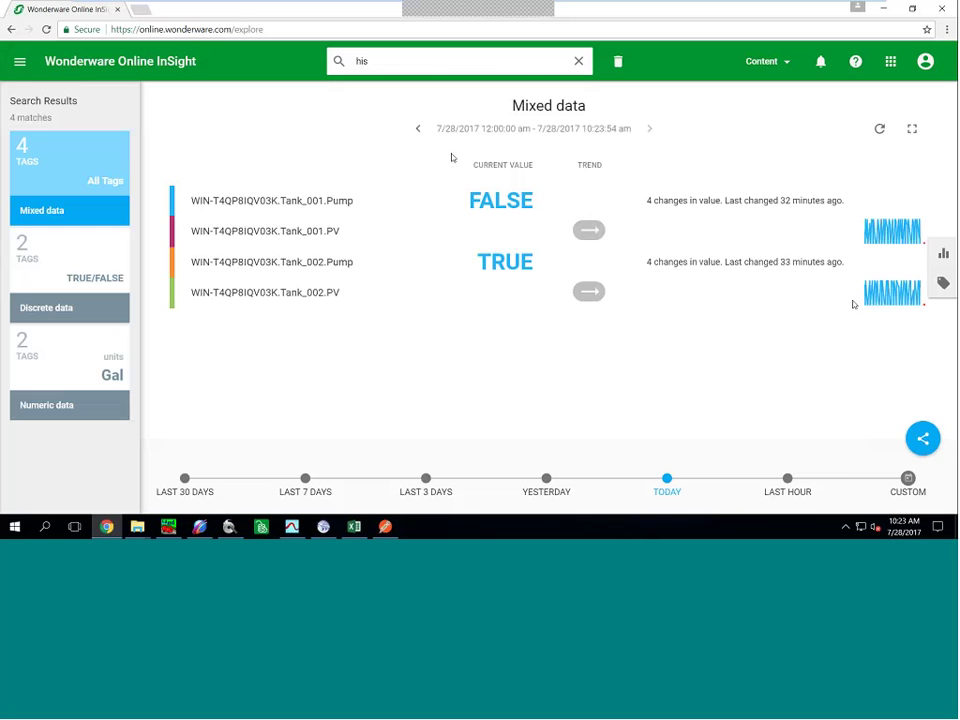
# Select the TRUE/FALSE discrete data group and show its pump tags as a Time in State Chart
pyautogui.click(943, 253)
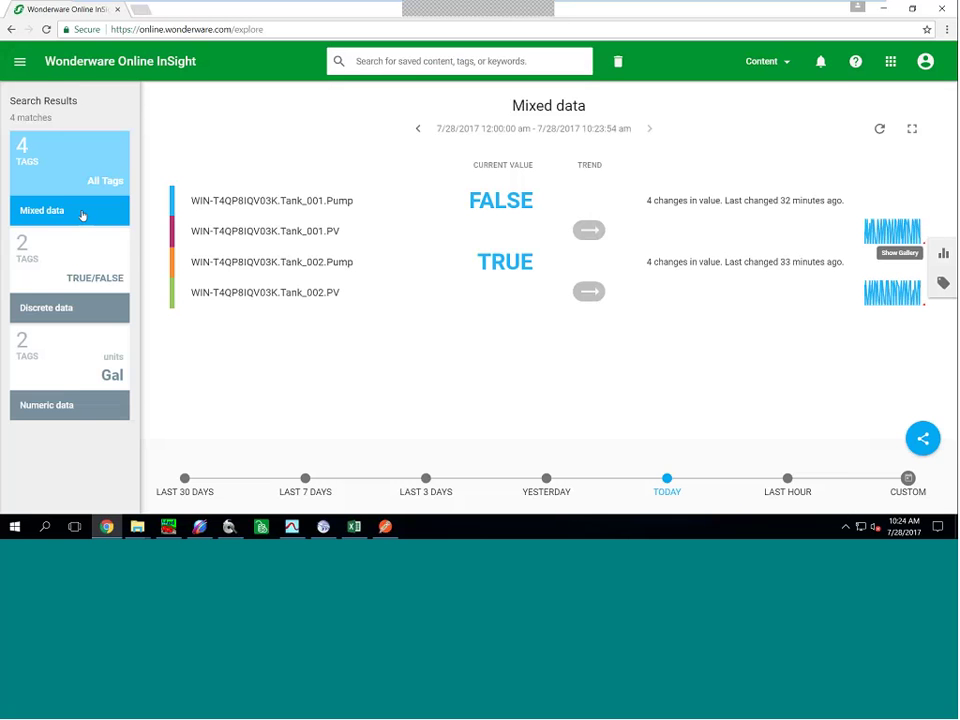
pyautogui.click(943, 253)
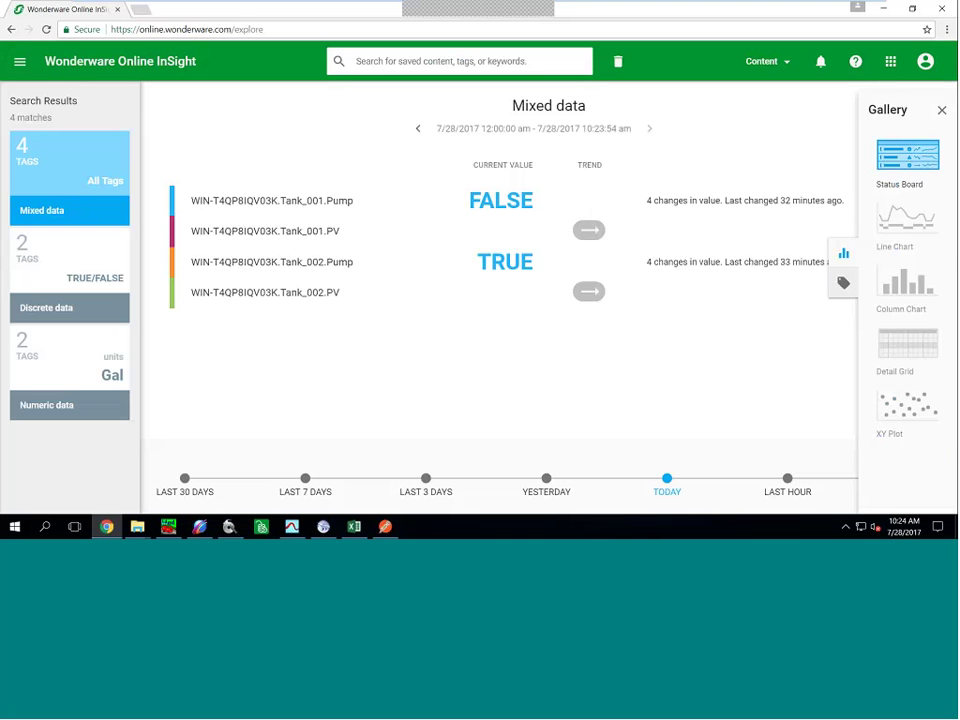
pyautogui.click(43, 274)
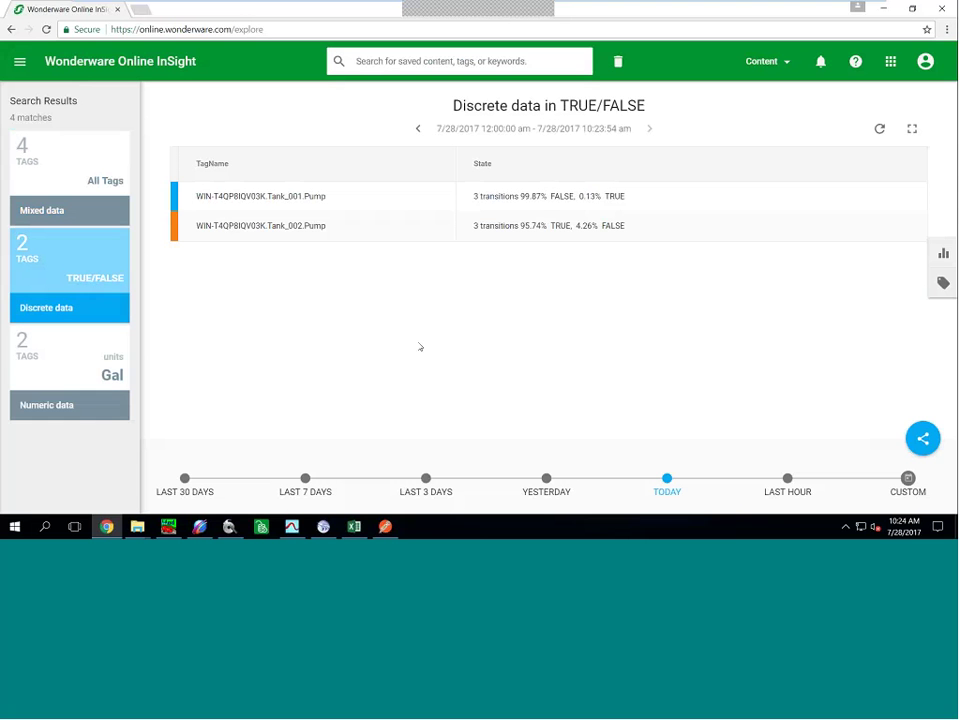
pyautogui.click(944, 253)
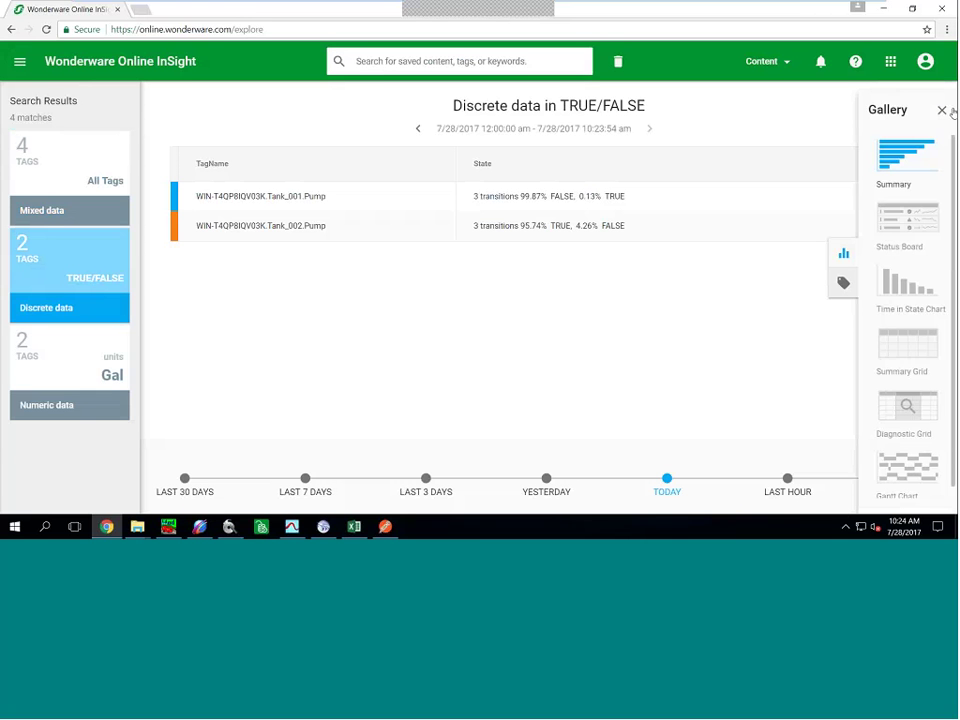
pyautogui.click(902, 278)
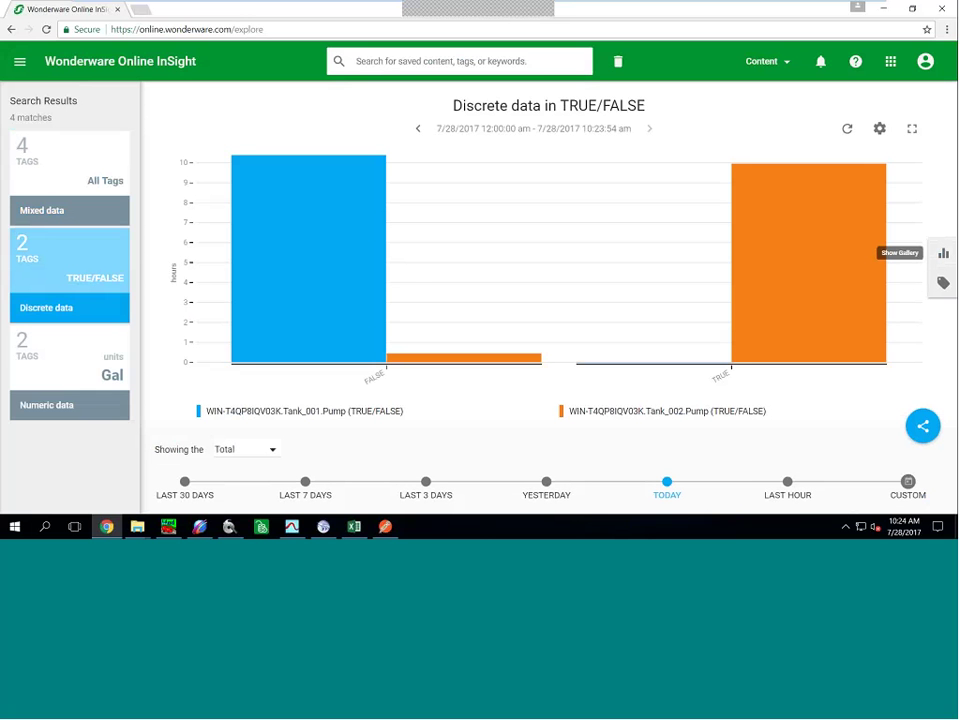
# Set the pump time-in-state chart to the last hour and show the Average instead of the Total
pyautogui.moveTo(351, 236)
pyautogui.click(781, 476)
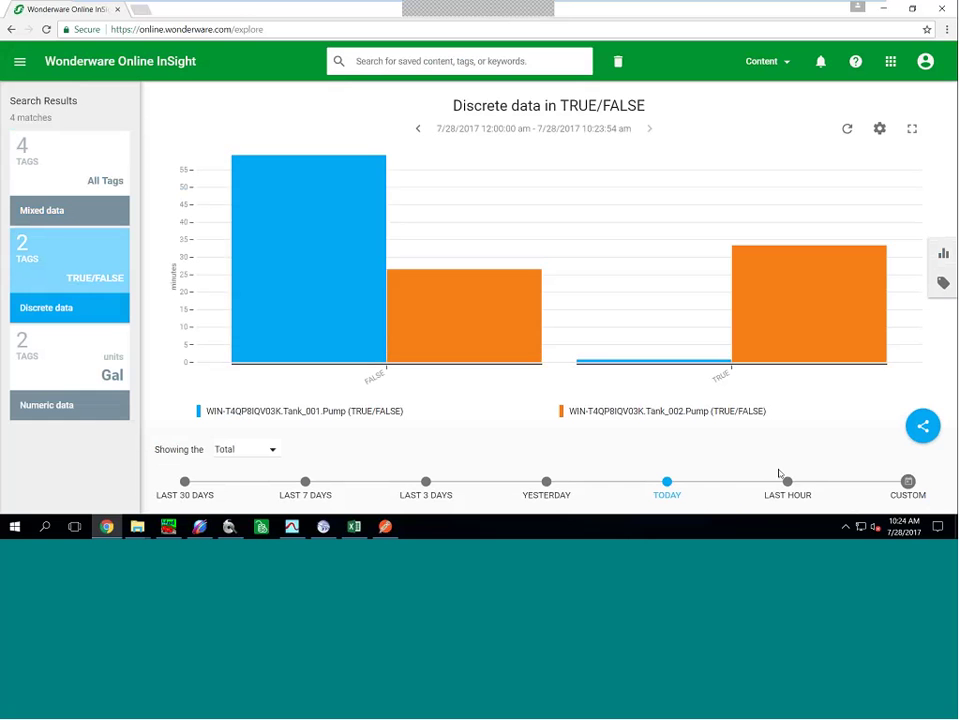
pyautogui.moveTo(287, 247)
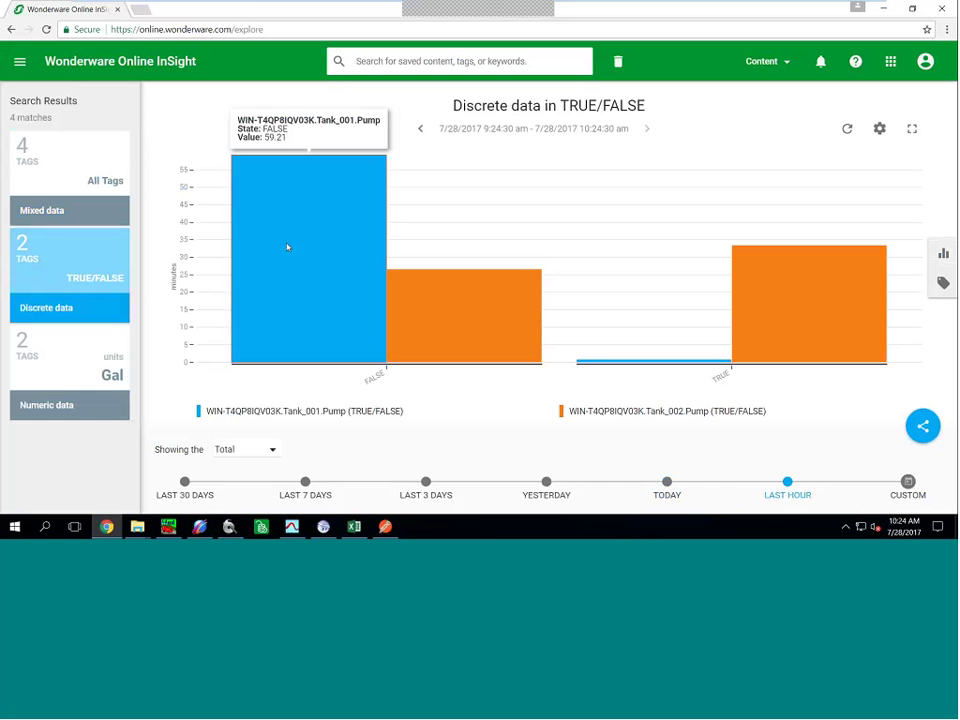
pyautogui.click(270, 450)
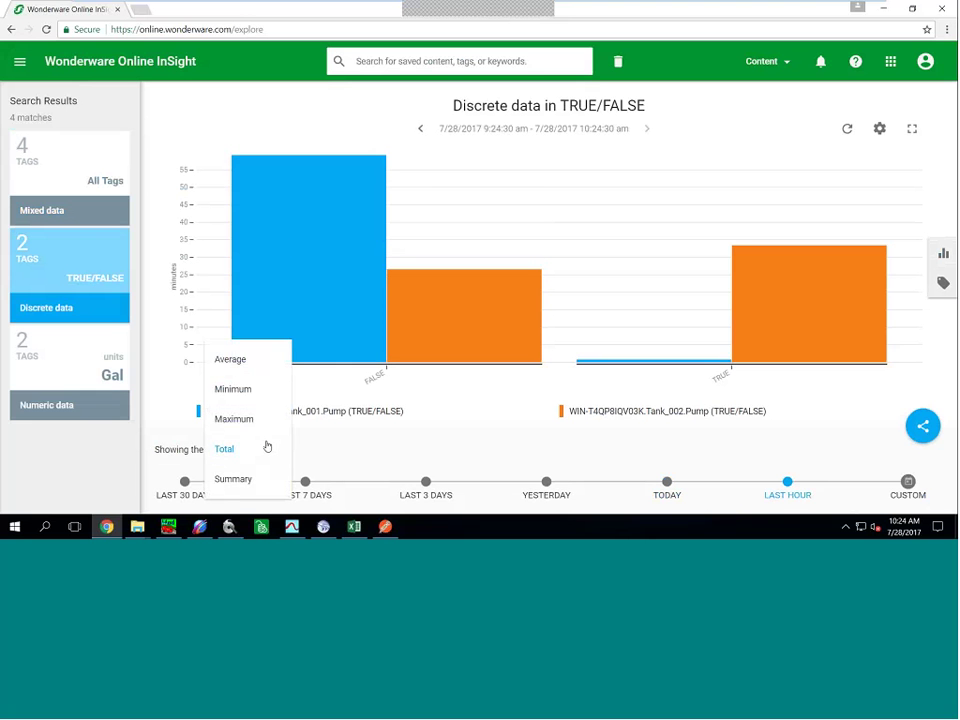
pyautogui.click(230, 359)
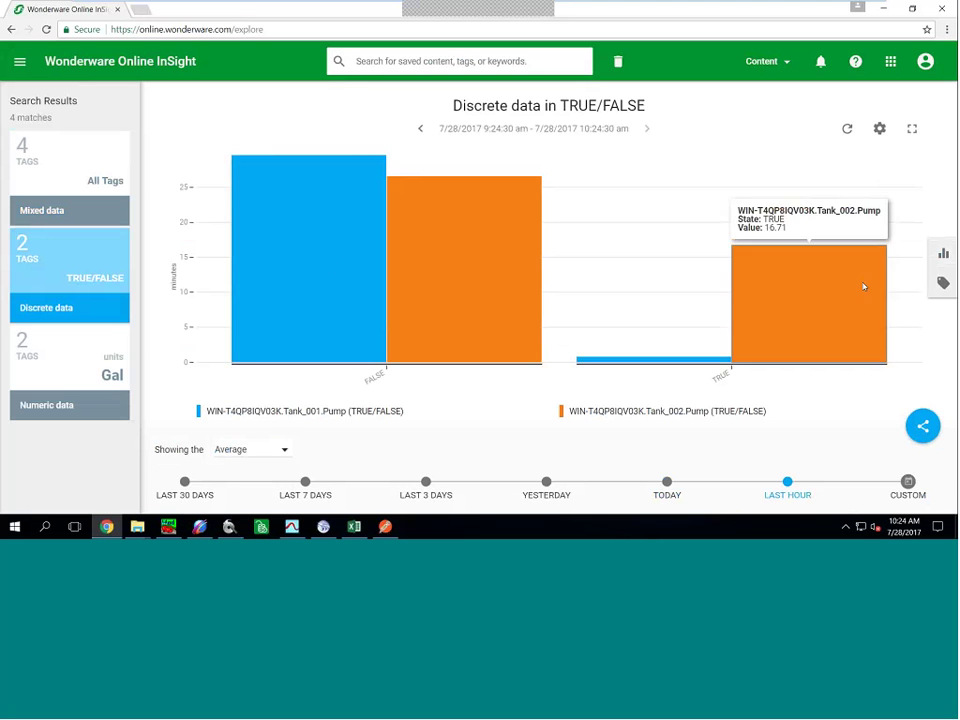
# View the TRUE/FALSE pump tags in turn as a Gantt Chart, a Summary Grid and a Diagnostic Grid
pyautogui.click(943, 253)
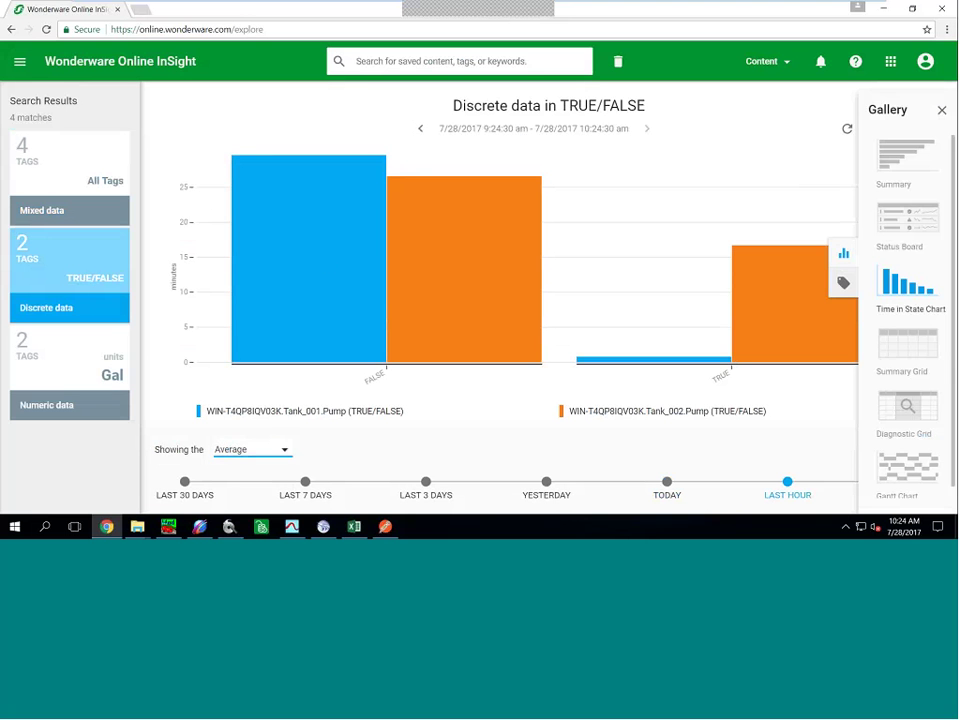
pyautogui.click(906, 285)
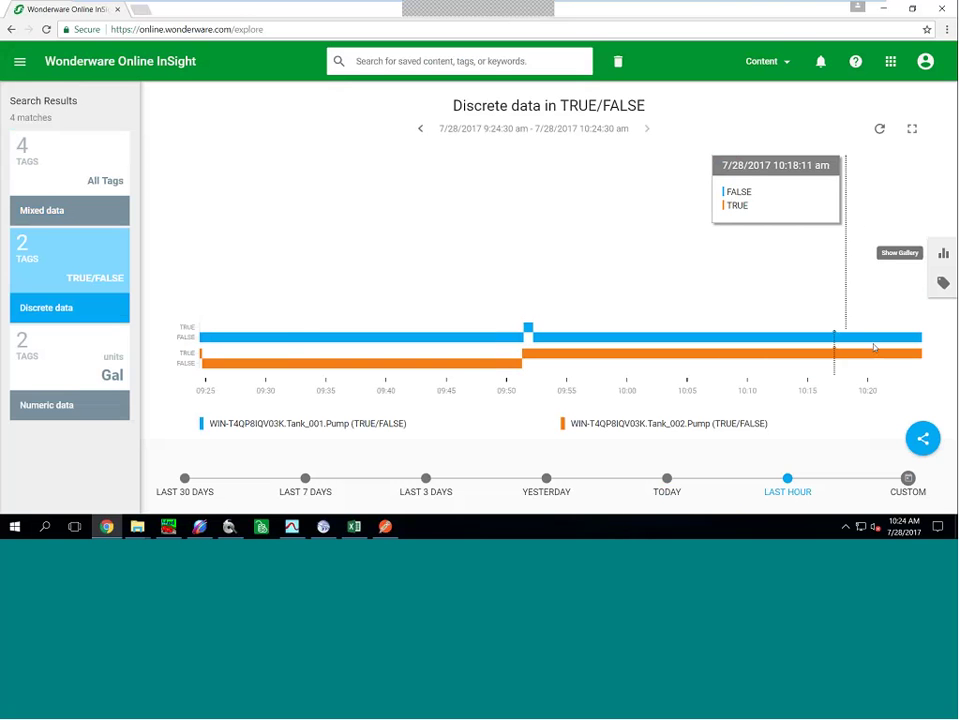
pyautogui.click(943, 253)
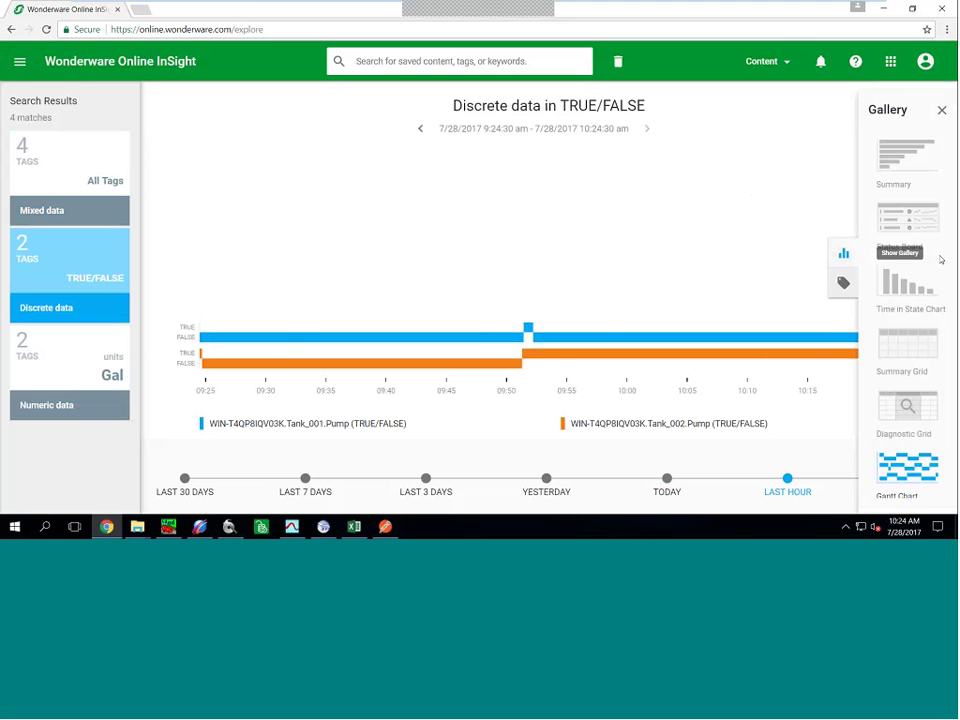
pyautogui.click(904, 348)
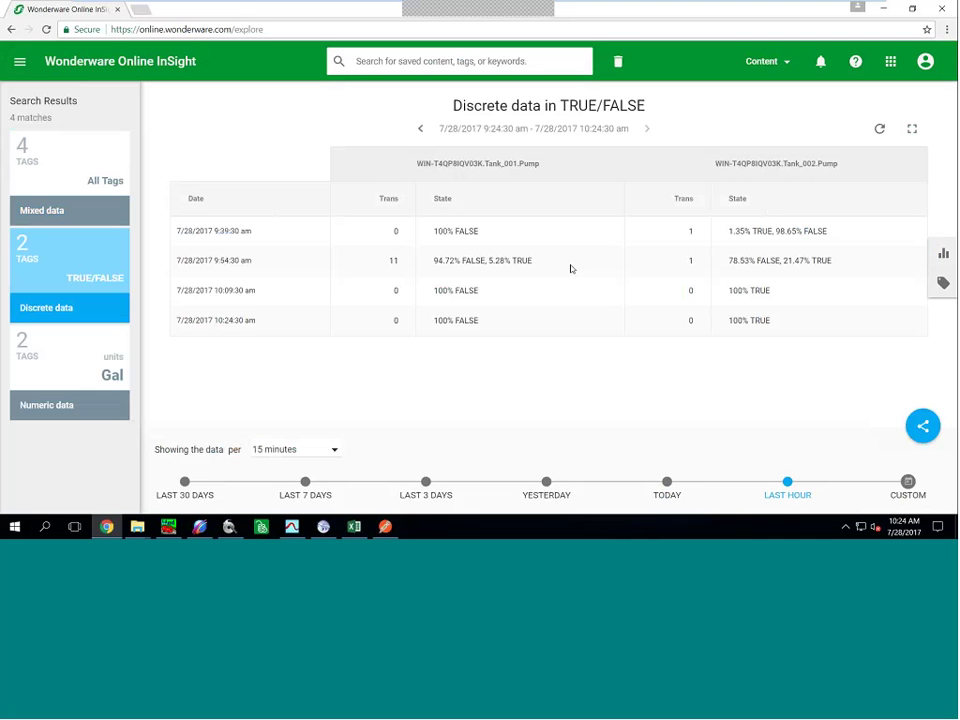
pyautogui.click(943, 253)
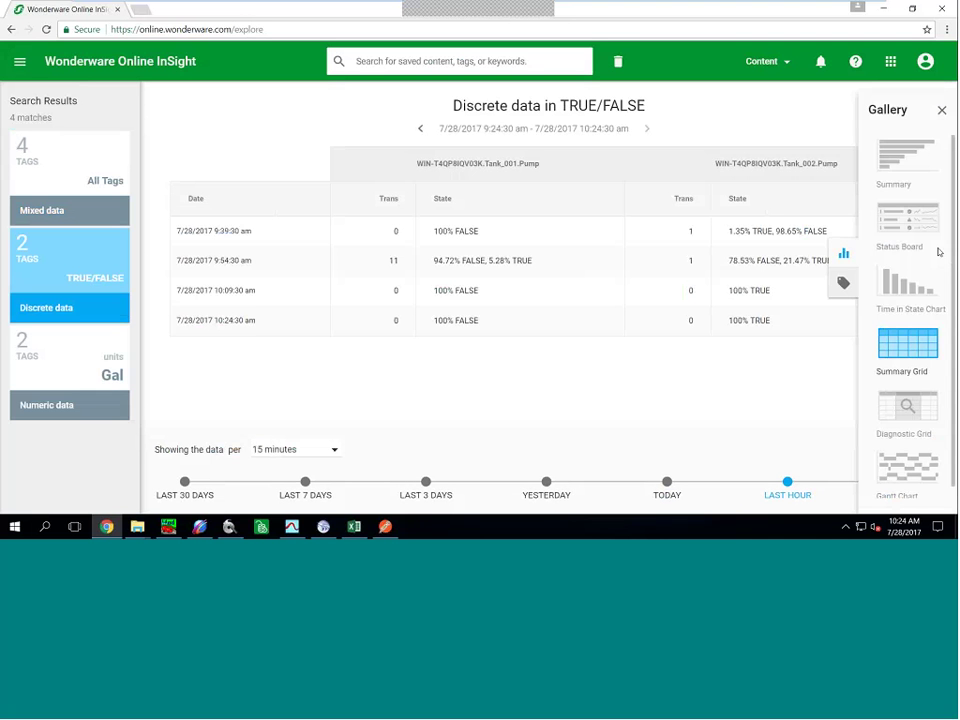
pyautogui.click(907, 402)
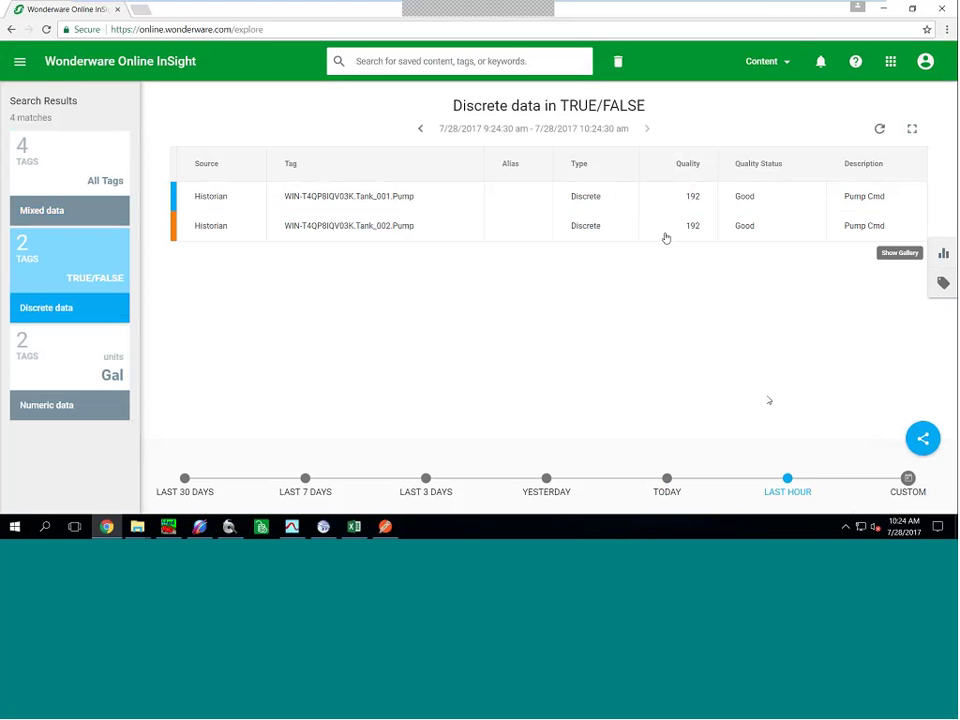
# Select the Gal numeric data group and summarize its tank tags by Last value, followed by Minimum
pyautogui.click(56, 360)
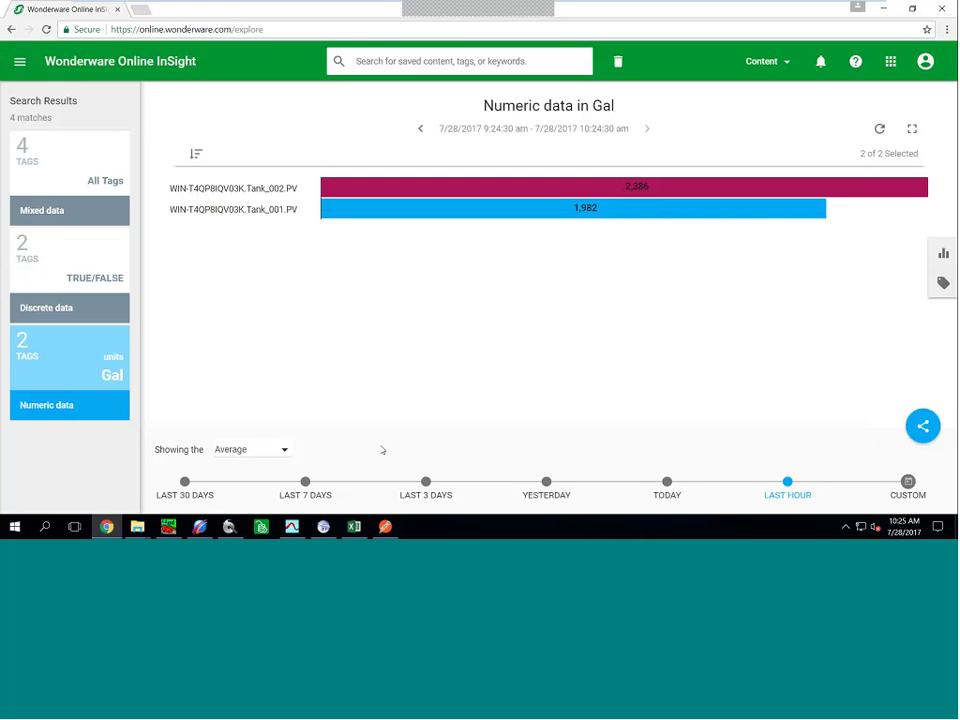
pyautogui.click(262, 449)
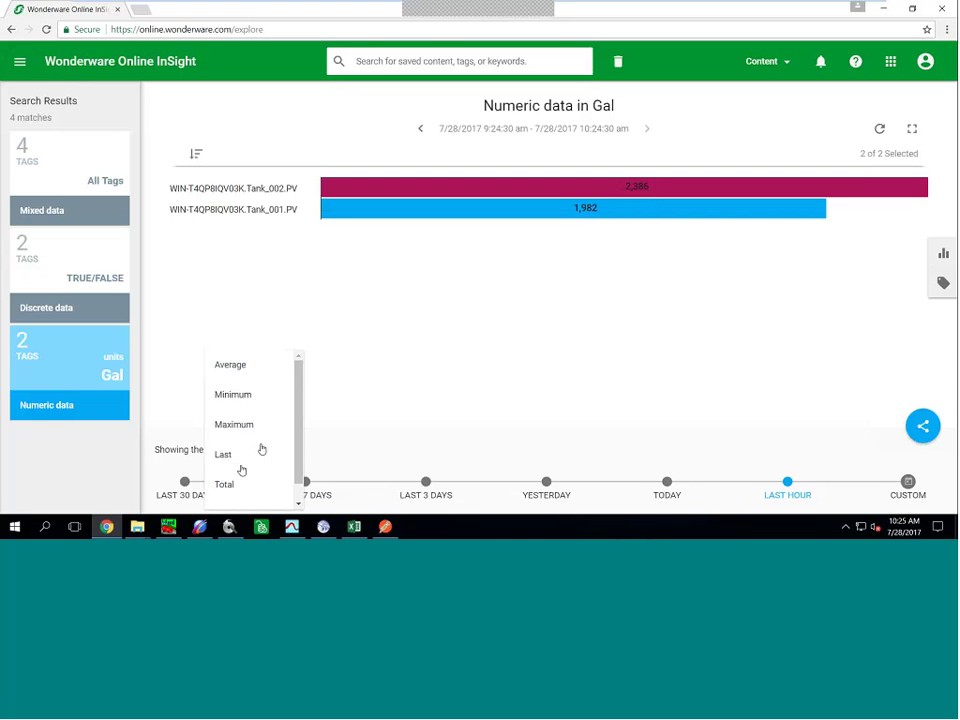
pyautogui.click(242, 454)
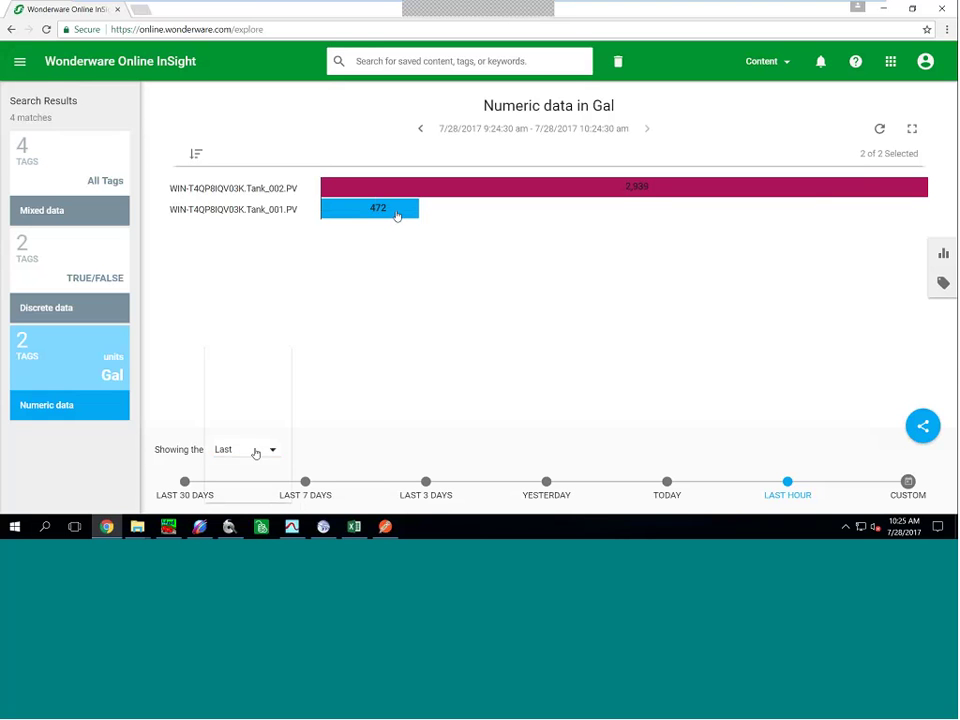
pyautogui.click(255, 451)
pyautogui.click(257, 388)
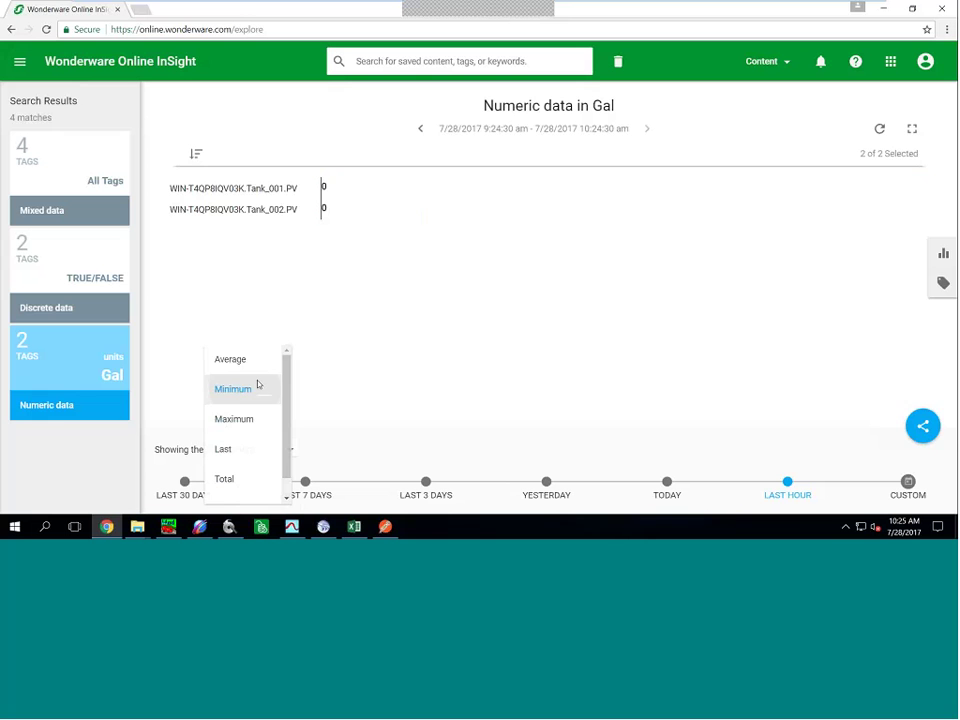
# Show the tank levels as a Column Chart, trying the Hour interval before returning to 15 minutes
pyautogui.click(943, 253)
pyautogui.click(905, 342)
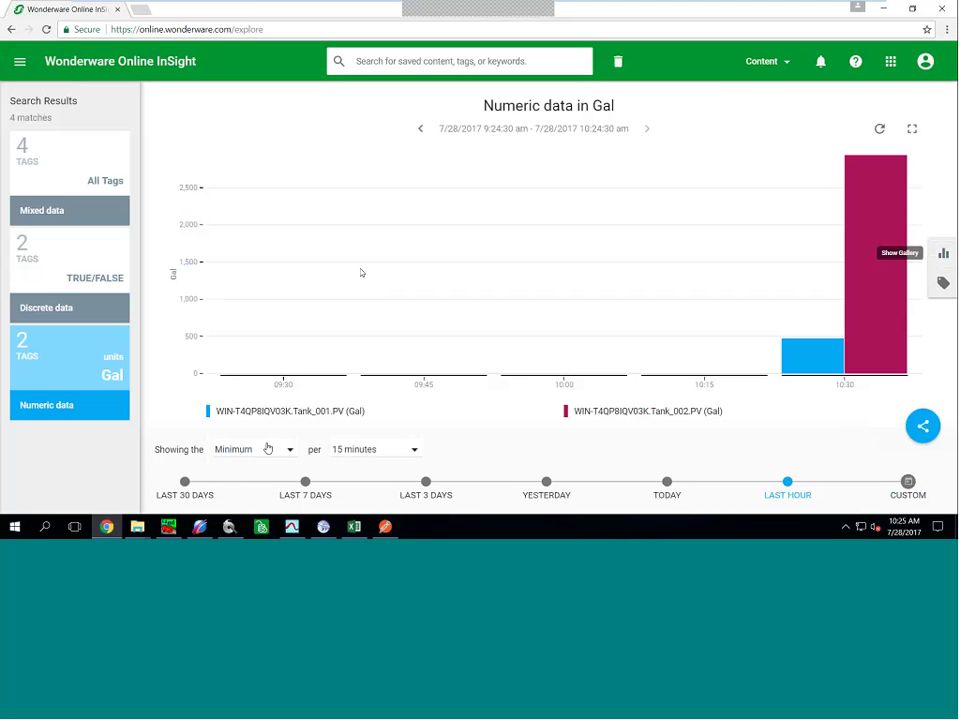
pyautogui.click(375, 449)
pyautogui.click(365, 418)
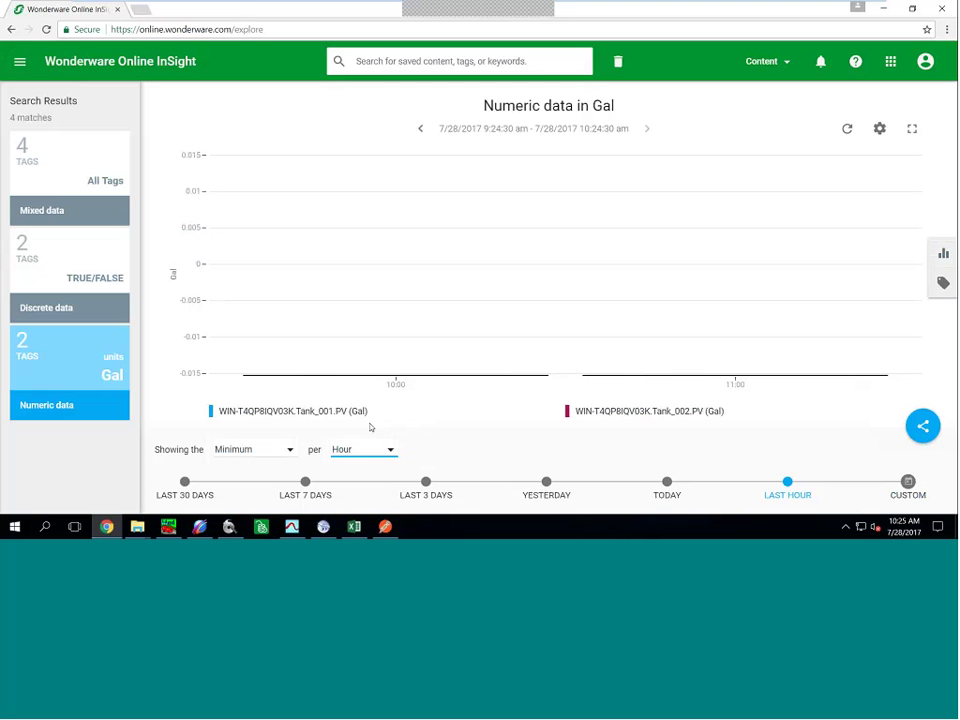
pyautogui.click(375, 446)
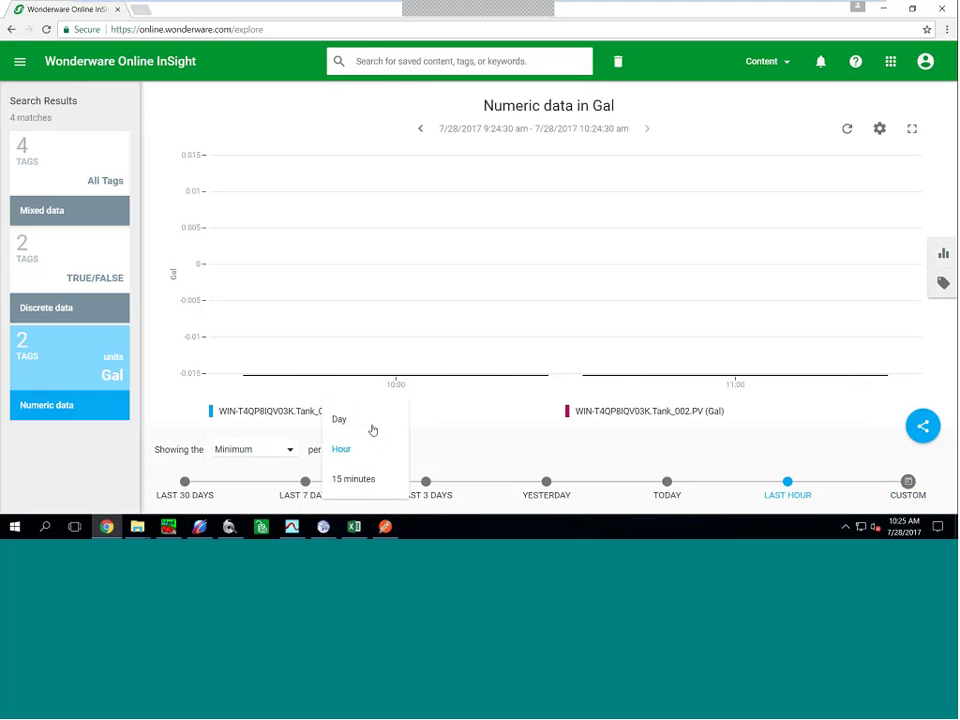
pyautogui.click(355, 477)
# View the column chart's Average and Total values per 15 minutes, and display the tank levels as a Rolling Sum
pyautogui.click(273, 450)
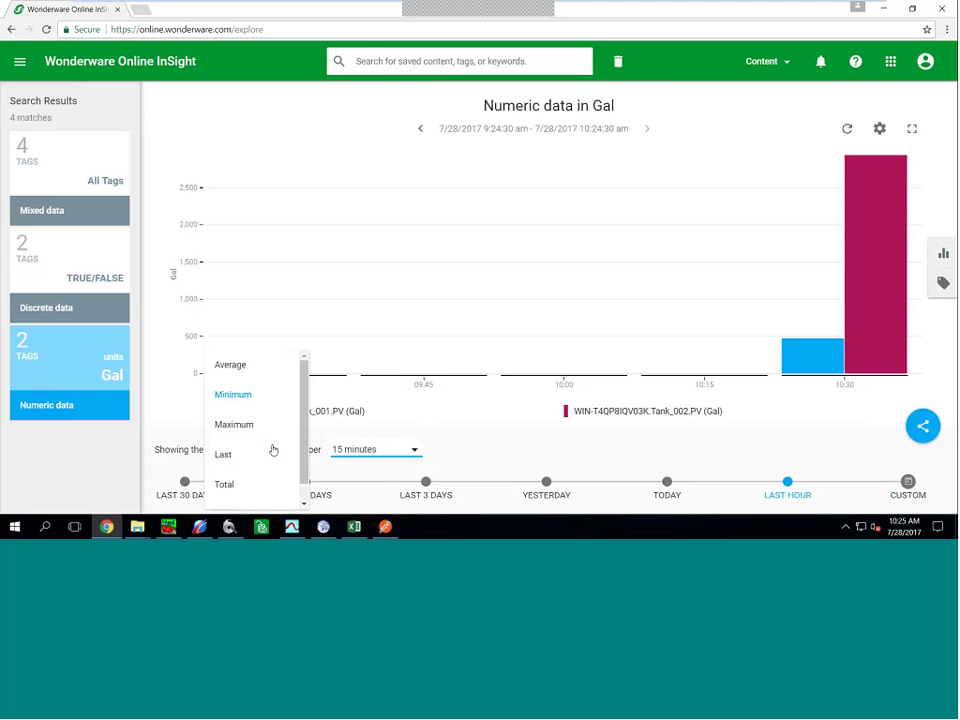
pyautogui.click(234, 367)
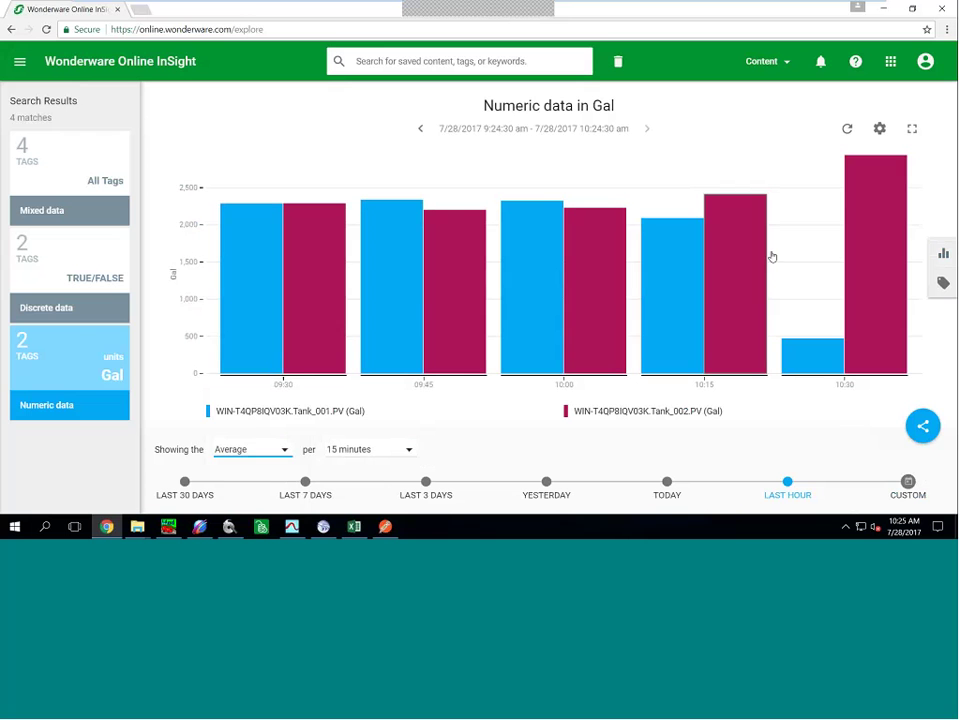
pyautogui.click(254, 451)
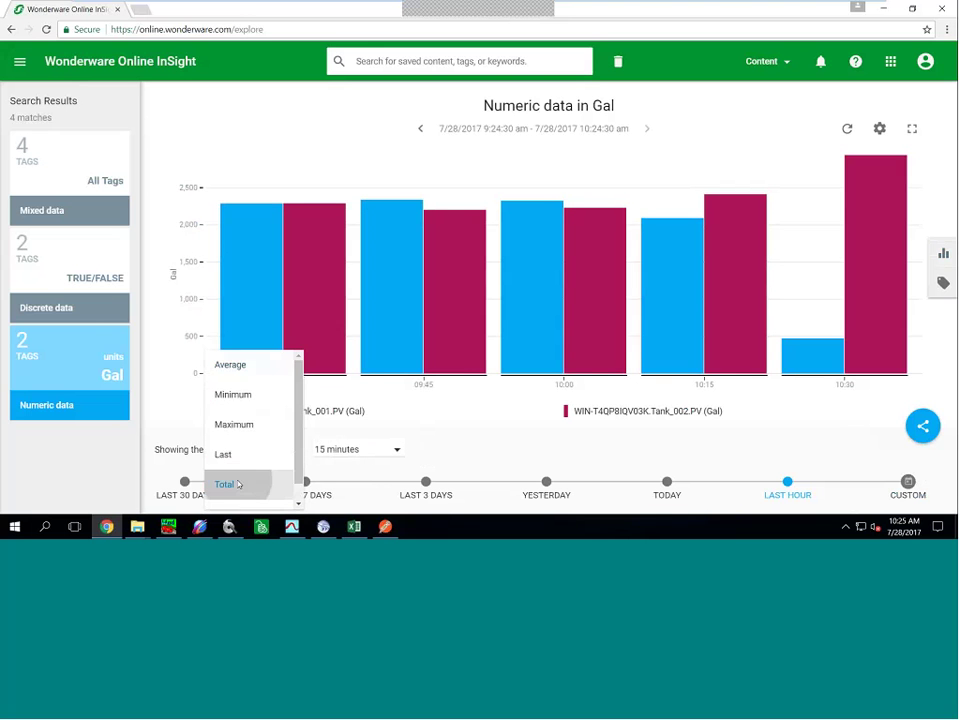
pyautogui.click(231, 484)
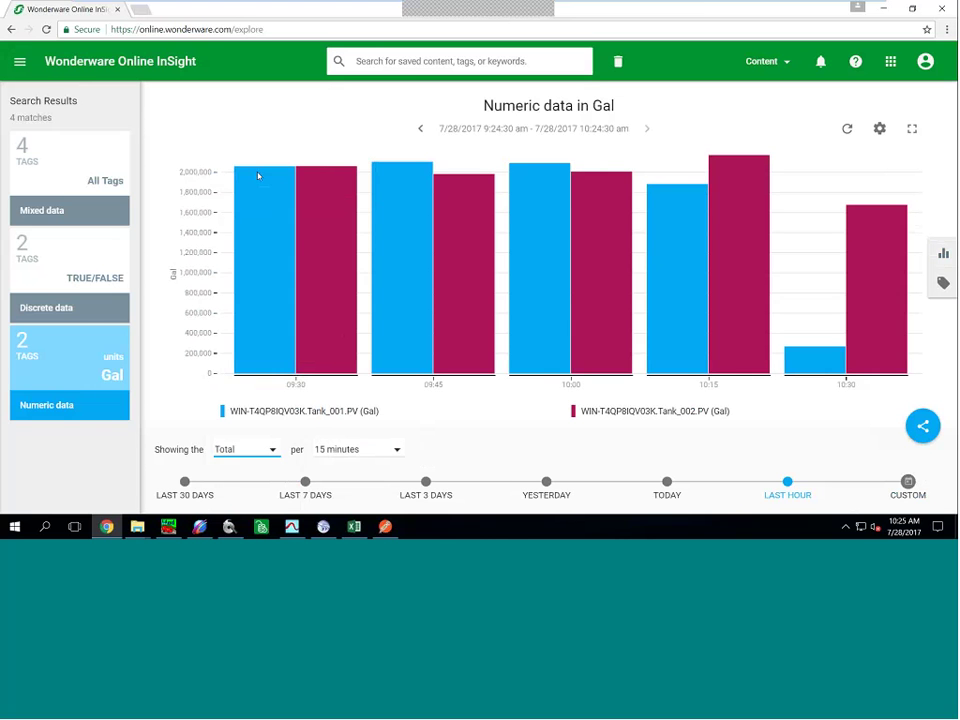
pyautogui.click(943, 253)
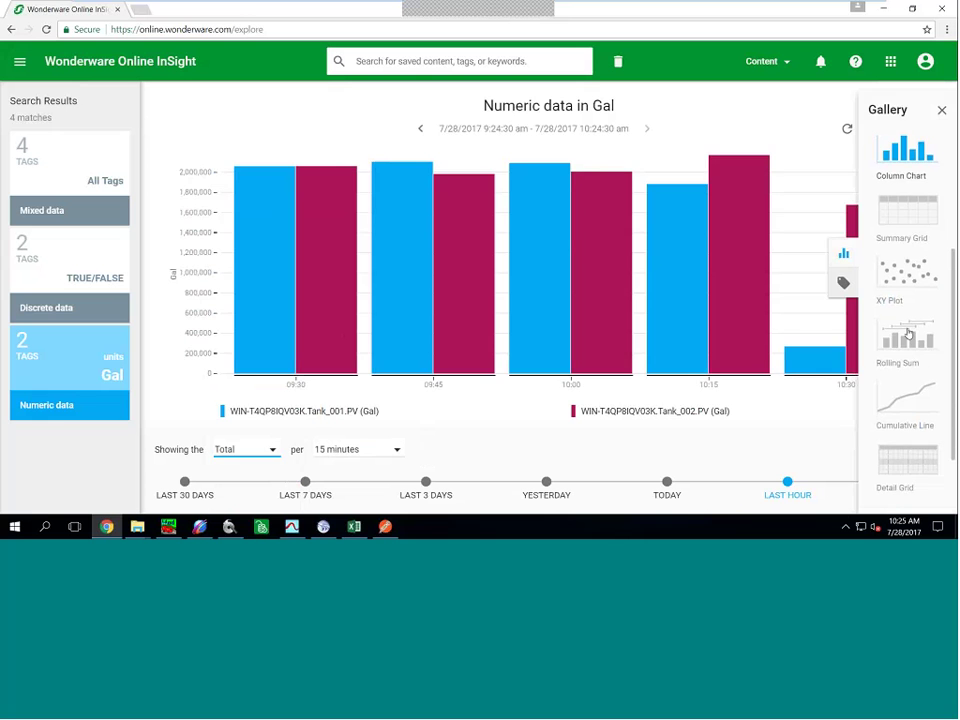
pyautogui.click(902, 337)
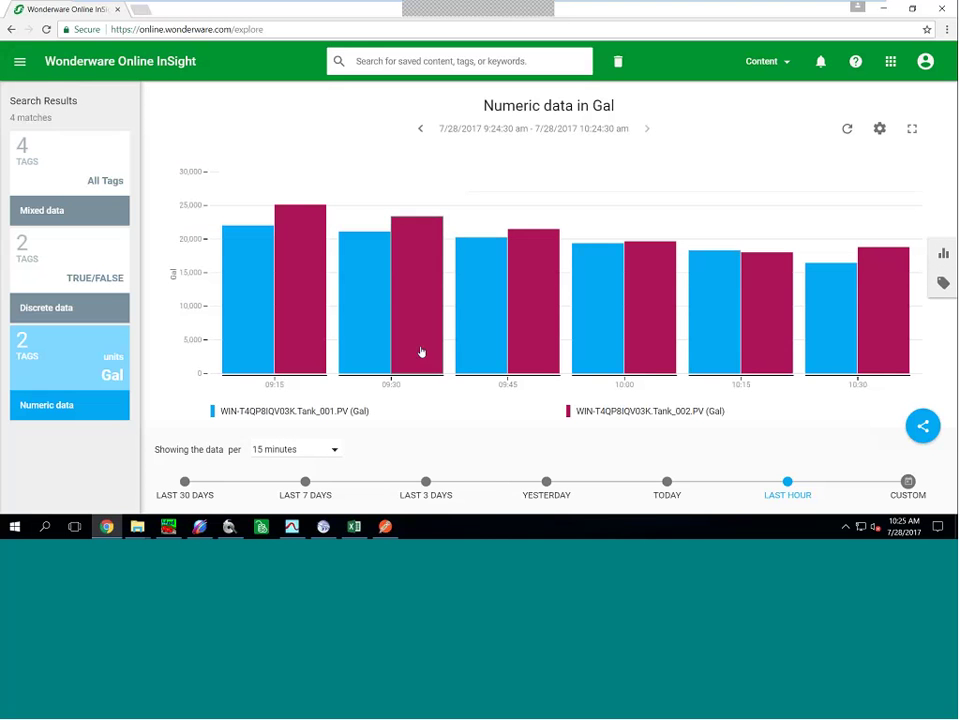
# Show the All Tags mixed data group as a Line Chart and add the Tank_001 and Tank_002 Pump tags
pyautogui.click(61, 167)
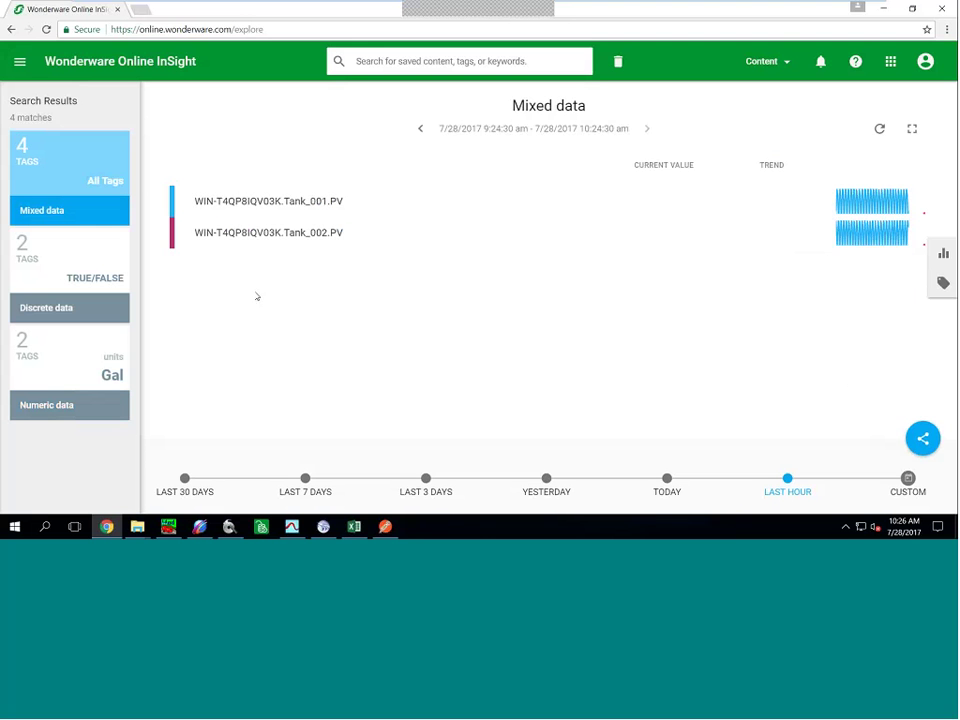
pyautogui.click(943, 254)
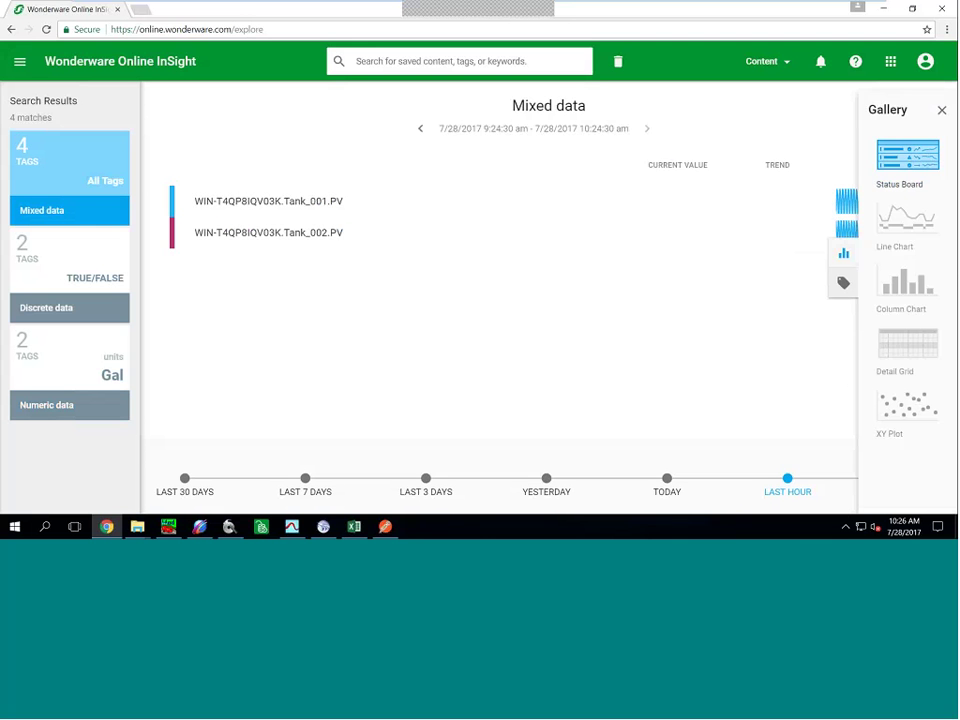
pyautogui.click(906, 218)
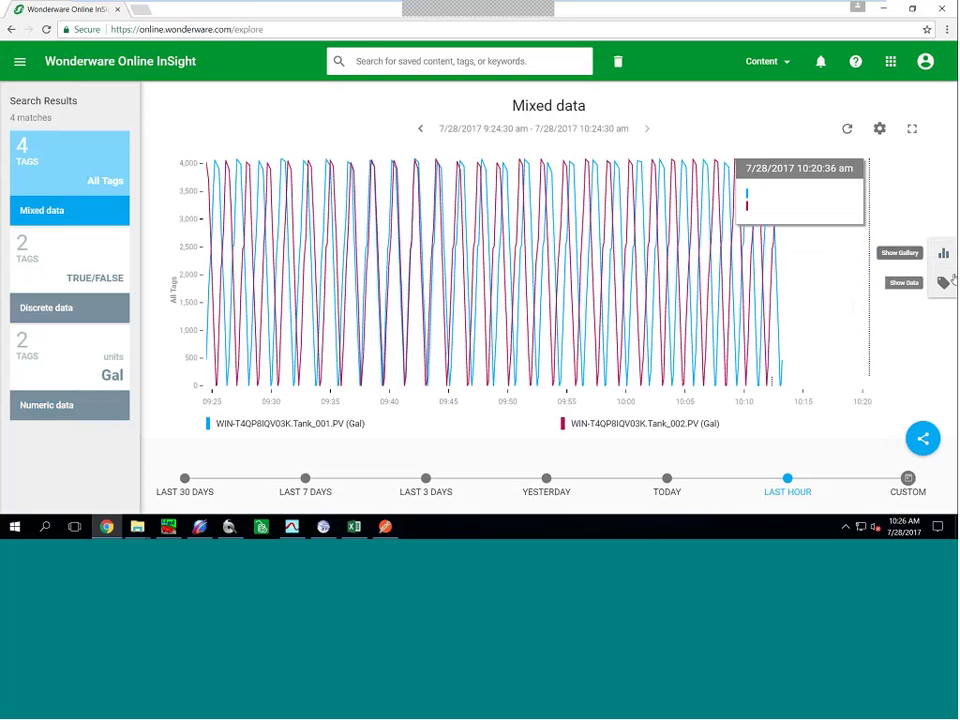
pyautogui.click(943, 283)
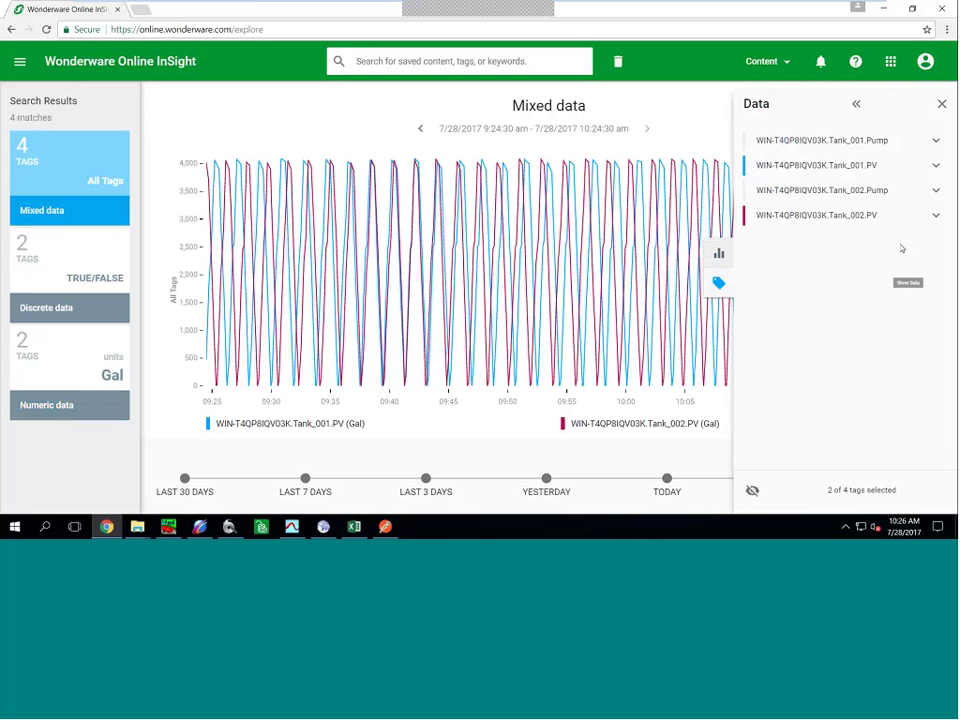
pyautogui.click(819, 145)
pyautogui.click(823, 192)
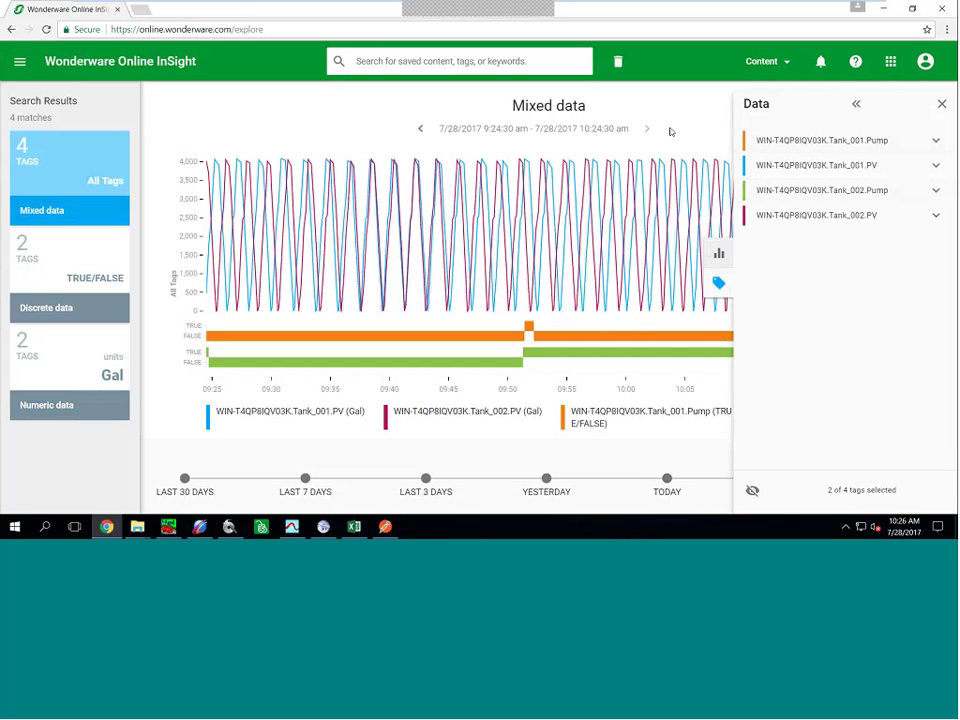
pyautogui.click(718, 256)
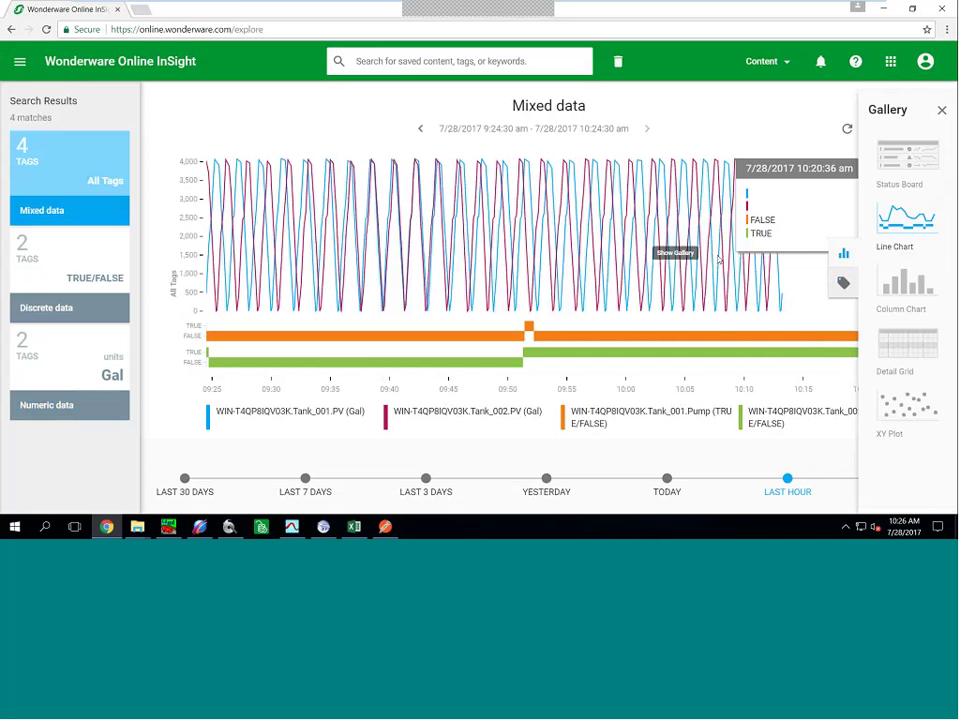
pyautogui.click(832, 454)
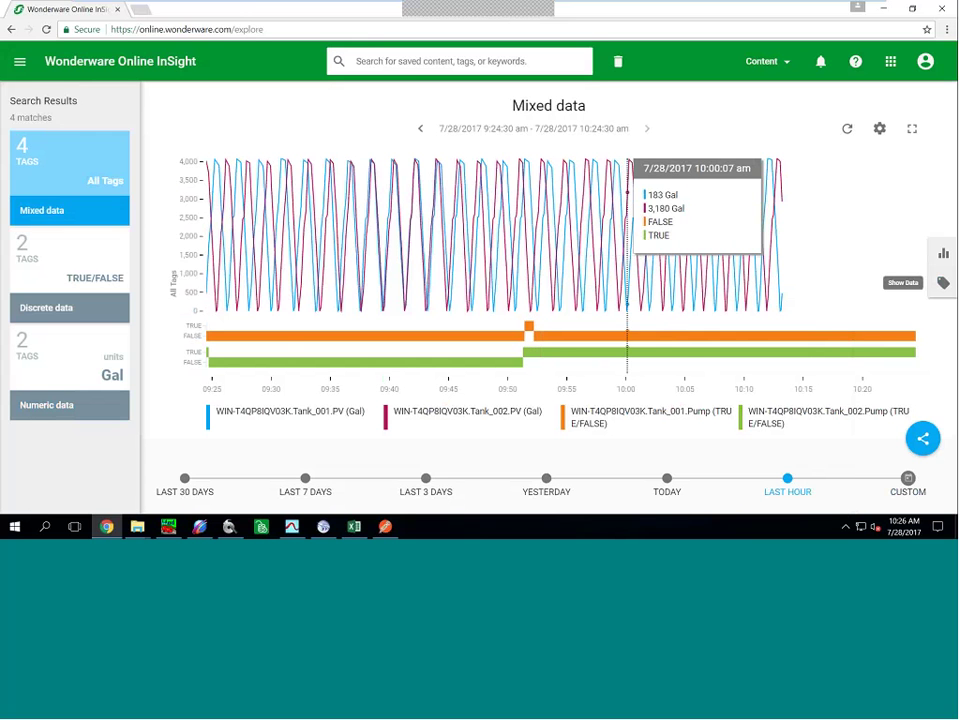
# Start saving the mixed data chart with the content name "Historian Example" and set its time range to Latest
pyautogui.click(918, 438)
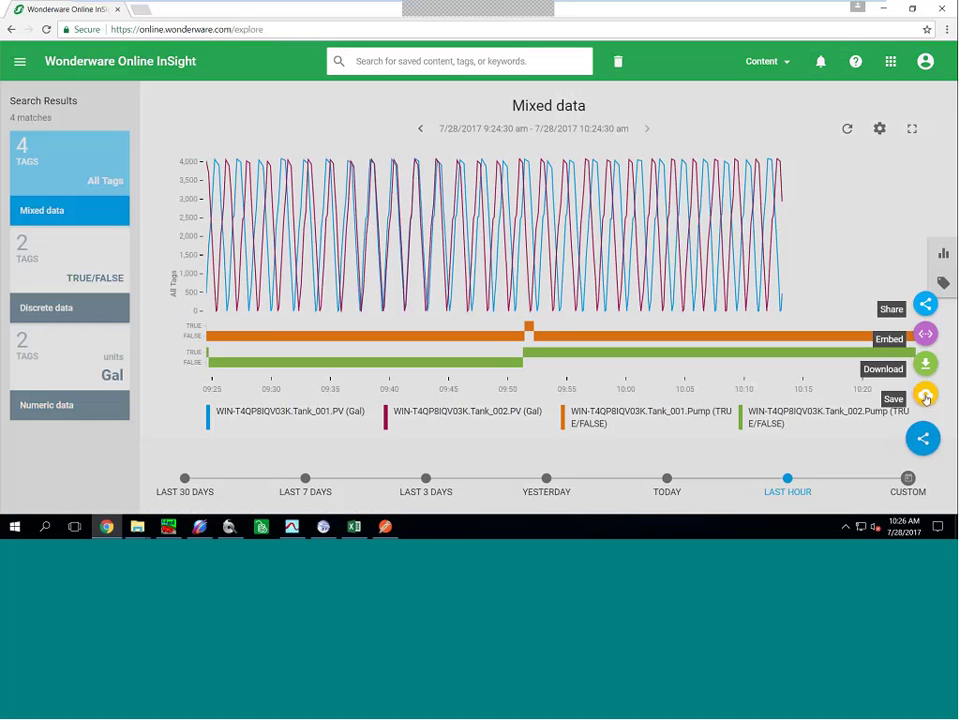
pyautogui.click(924, 397)
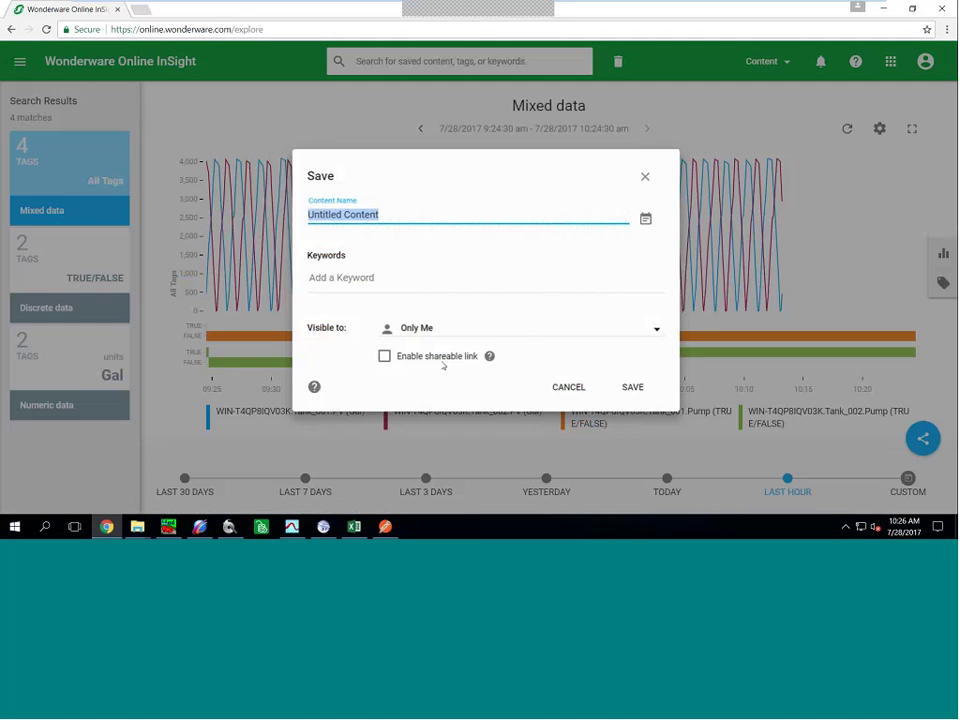
pyautogui.write('hi')
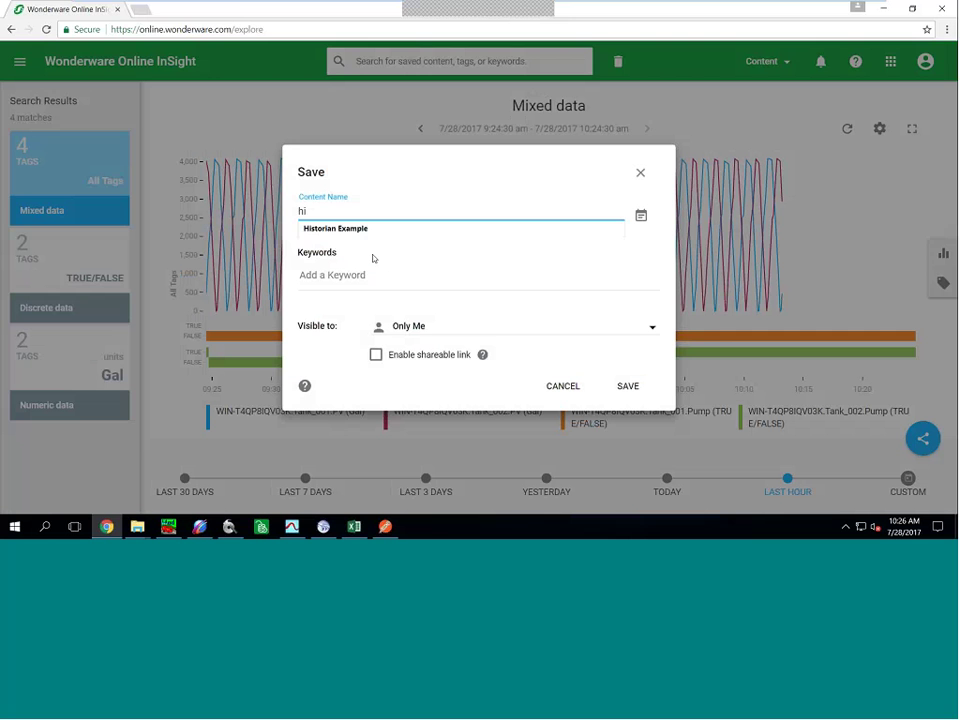
pyautogui.press('Down')
pyautogui.press('Return')
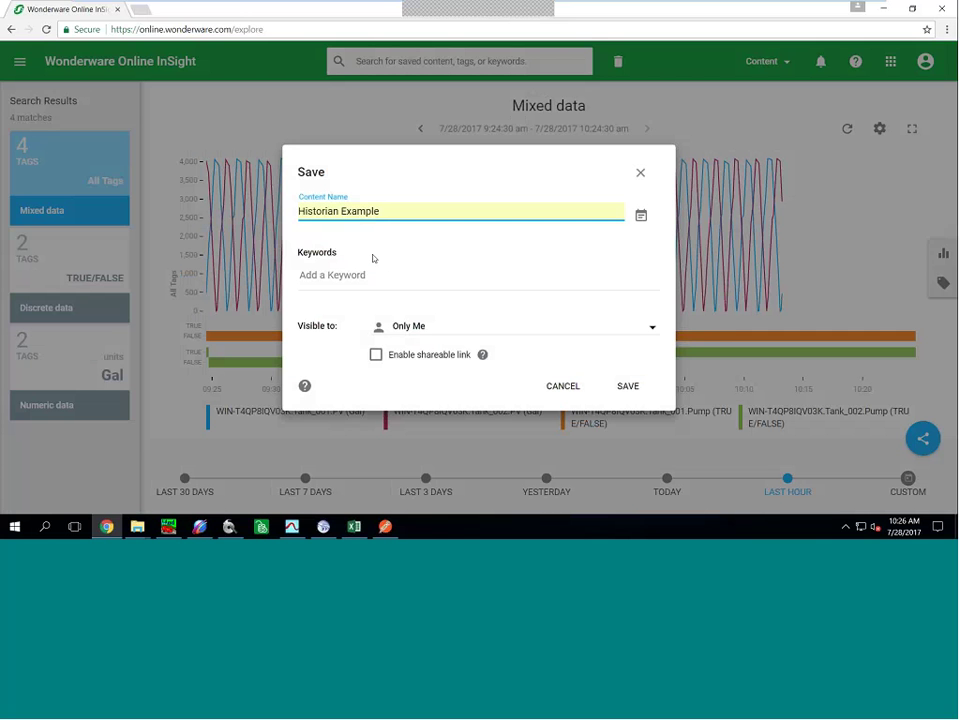
pyautogui.click(641, 215)
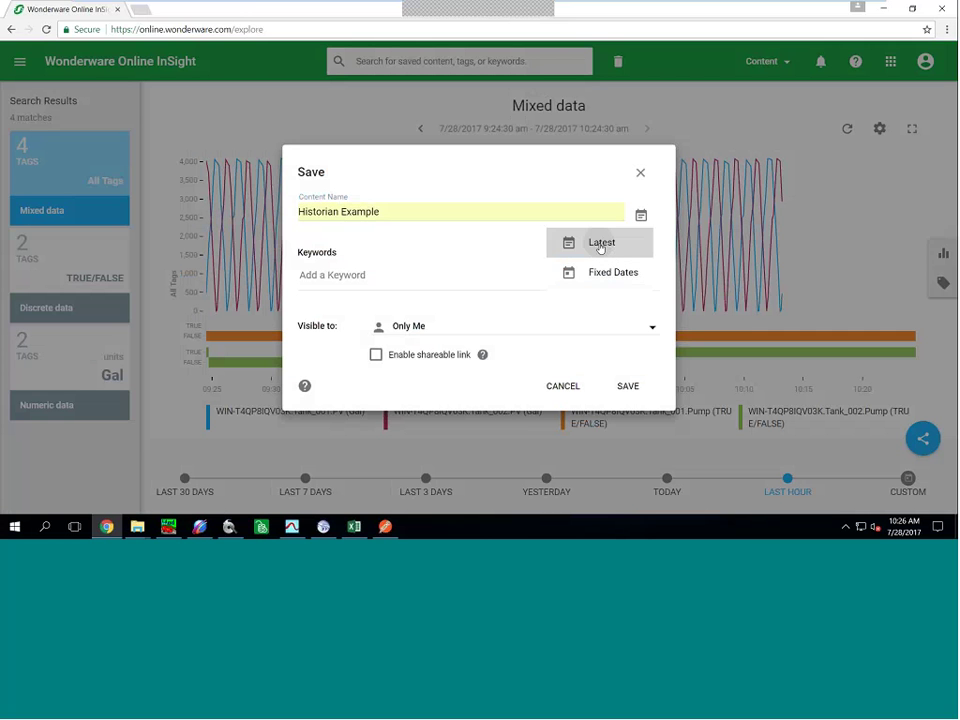
pyautogui.click(601, 244)
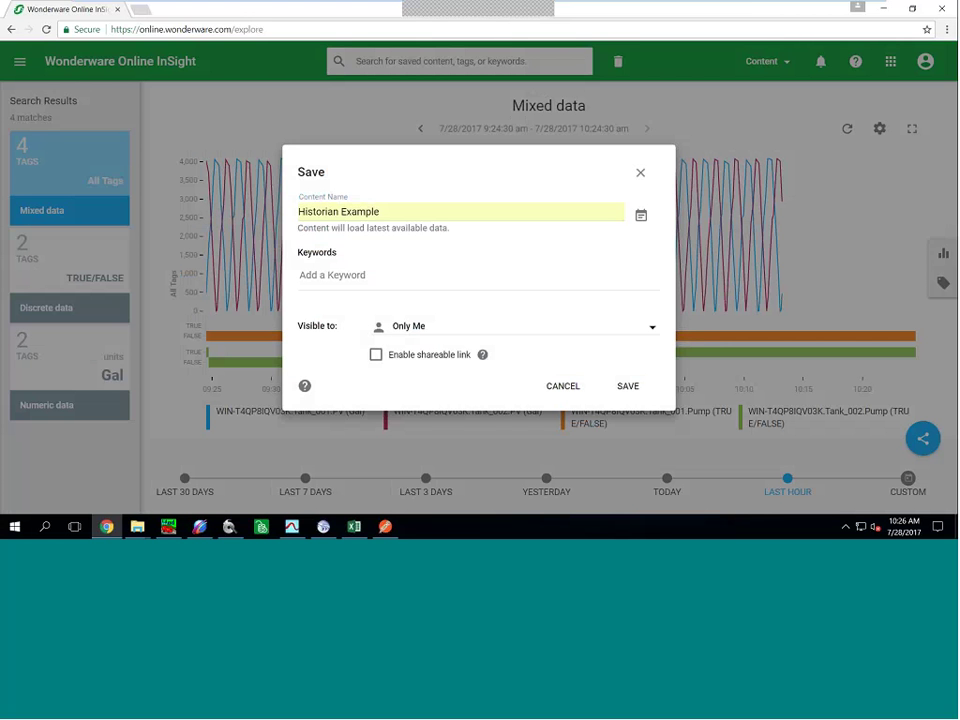
# Add the keyword "Tanks" to the Historian Example content being saved
pyautogui.click(326, 281)
pyautogui.write('T')
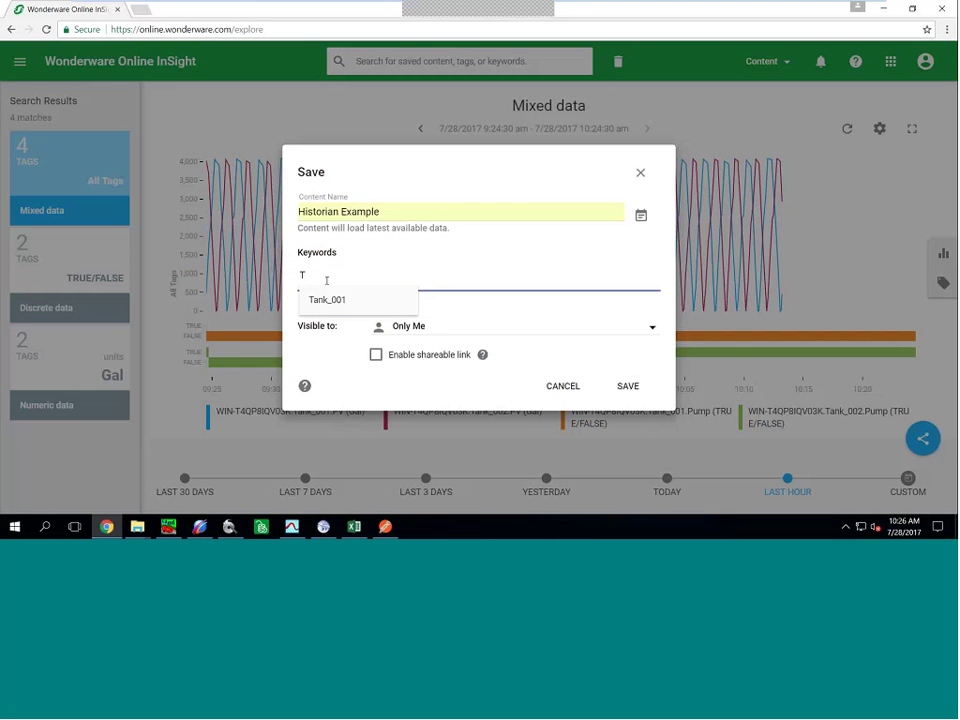
pyautogui.write('anks')
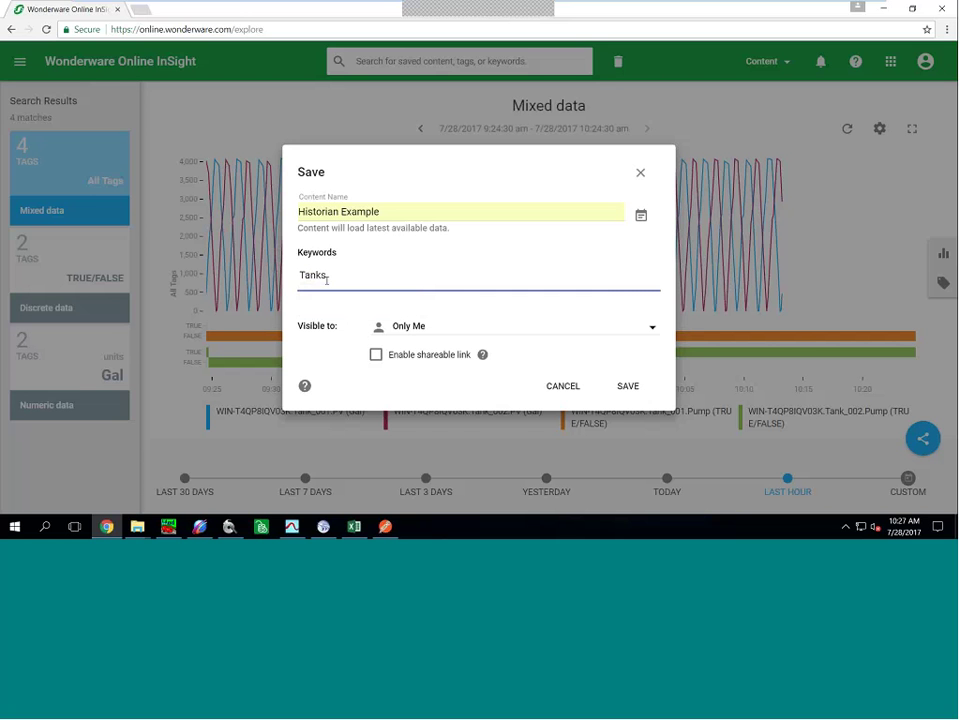
pyautogui.press('Return')
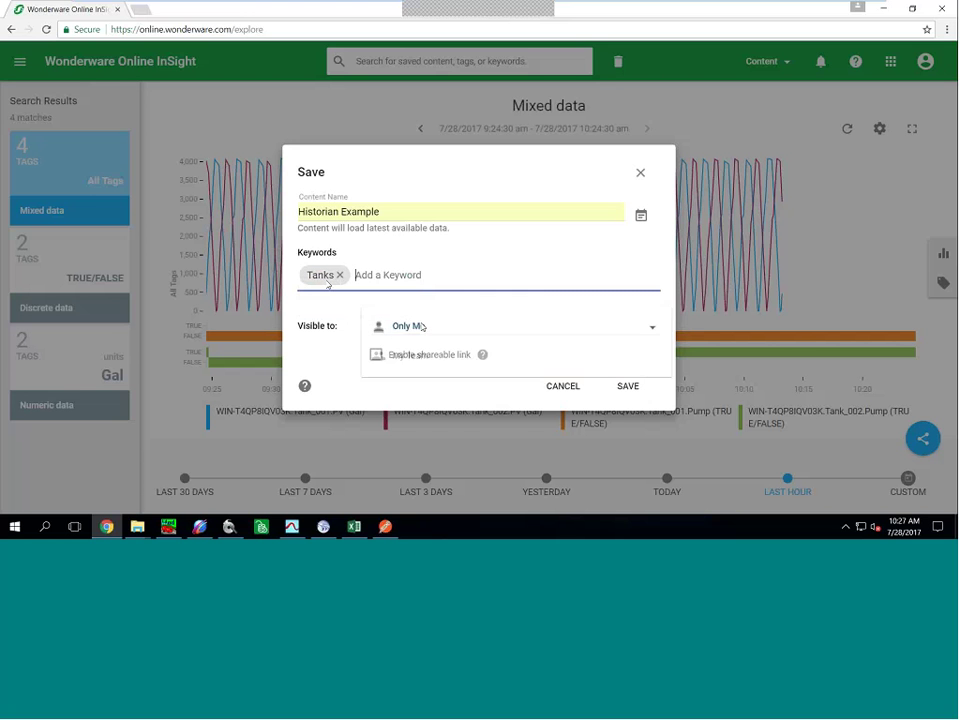
# Make the Historian Example content visible to My Team (Training), enable its shareable link, and save it
pyautogui.click(400, 326)
pyautogui.click(412, 356)
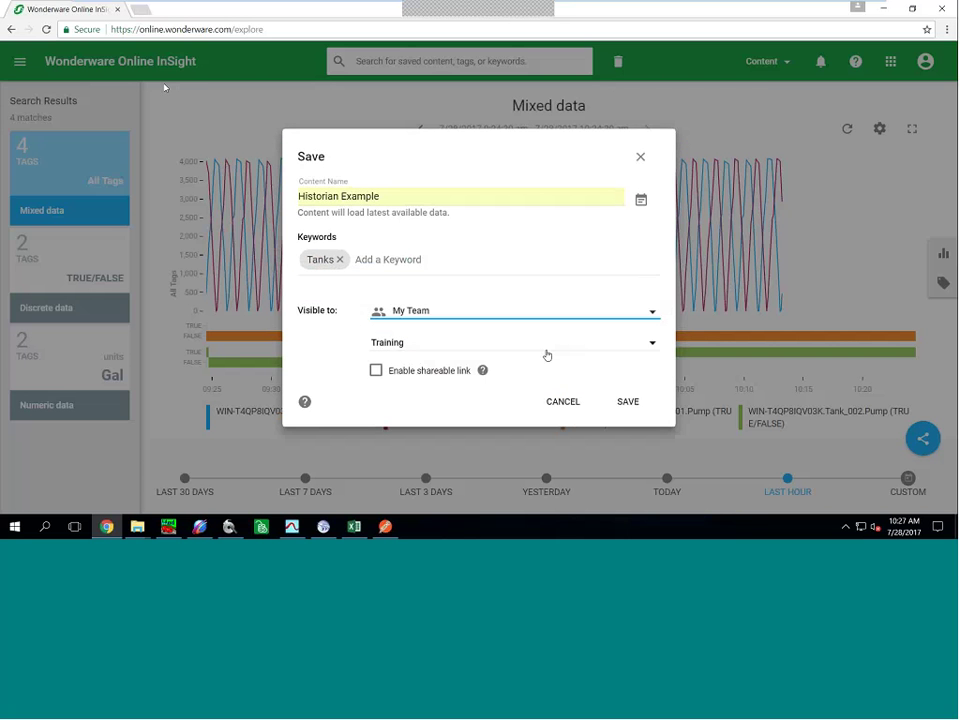
pyautogui.click(376, 371)
pyautogui.click(628, 401)
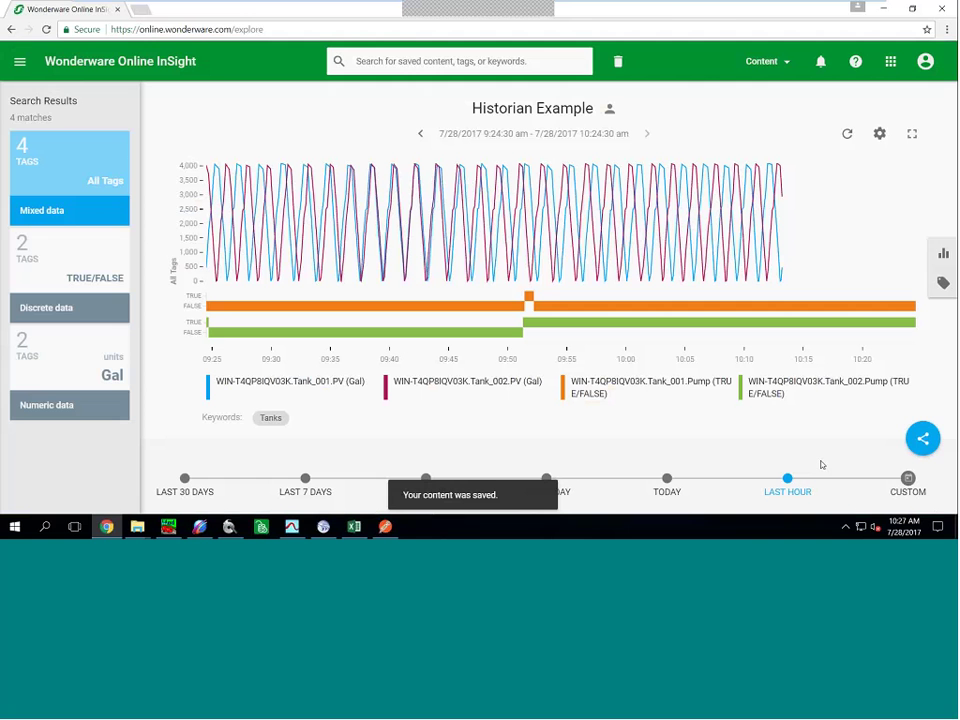
# Copy the Historian Example's share link and open it in a new browser tab
pyautogui.click(918, 440)
pyautogui.click(928, 307)
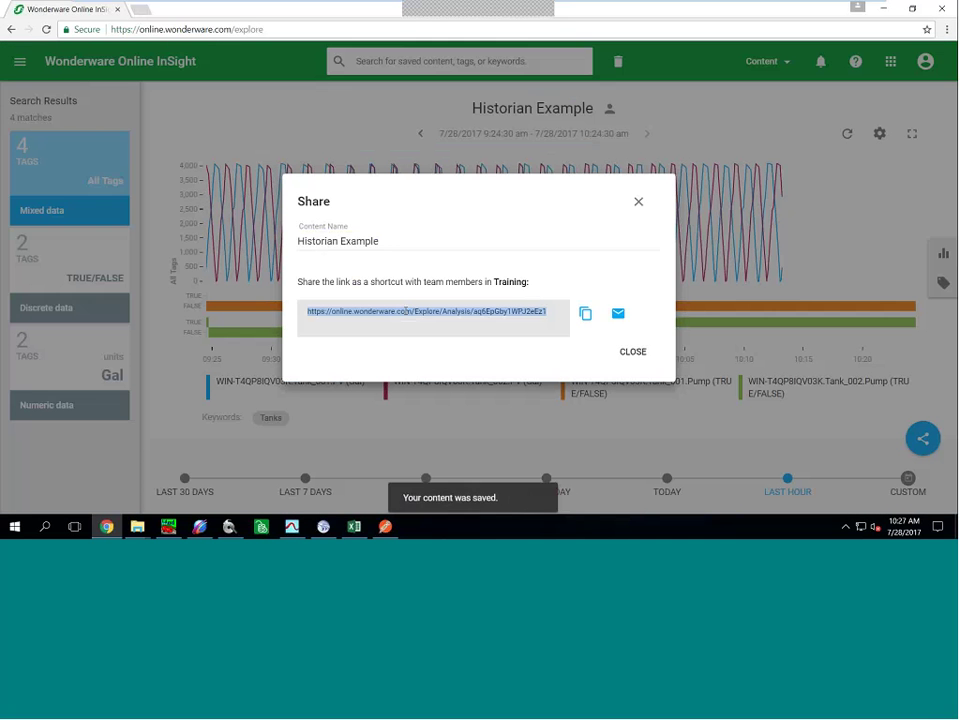
pyautogui.click(586, 315)
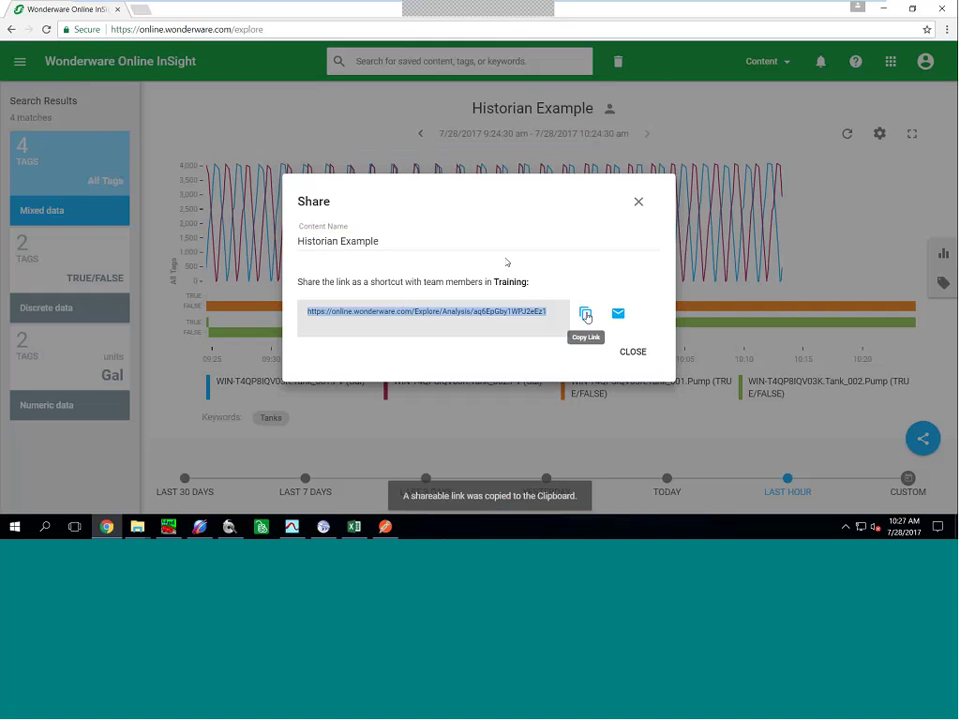
pyautogui.click(506, 261)
pyautogui.click(140, 9)
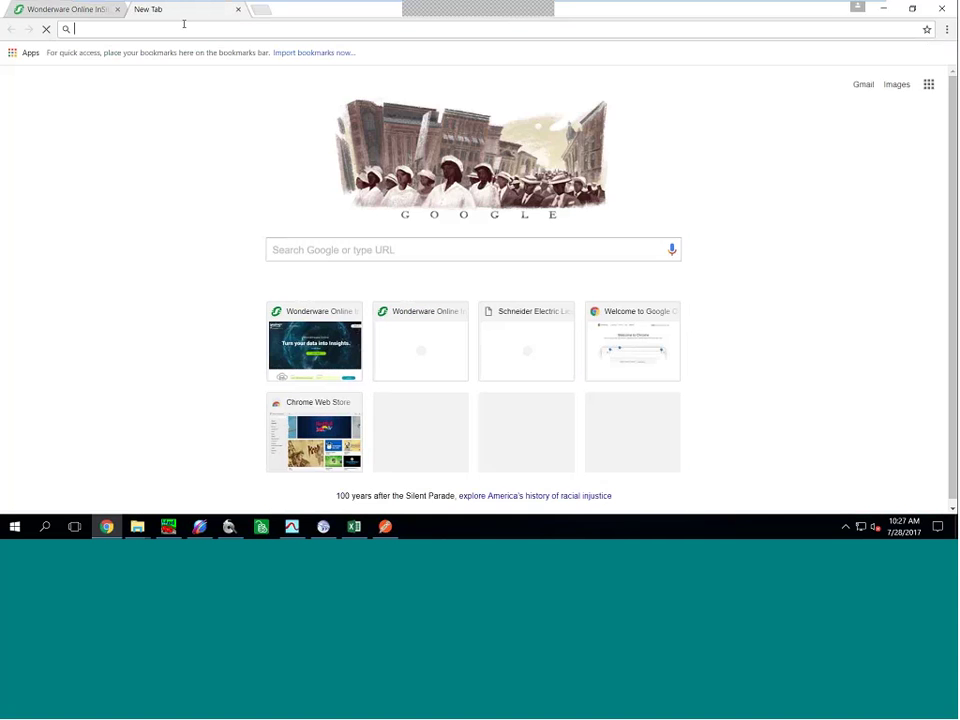
pyautogui.rightClick(192, 29)
pyautogui.click(212, 105)
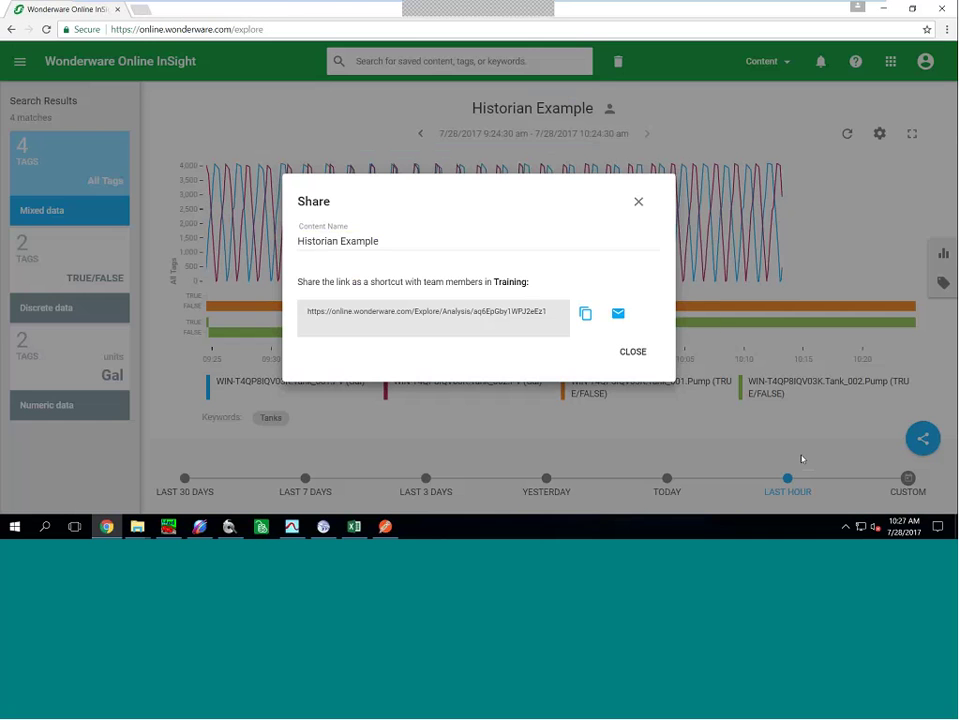
pyautogui.click(801, 459)
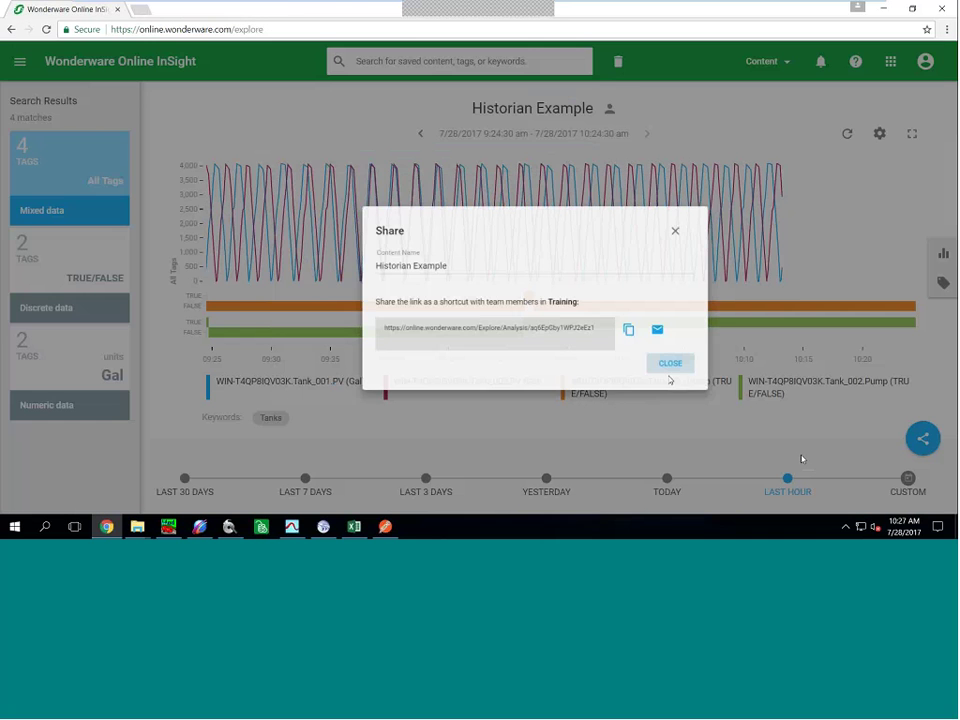
# Show the Historian Example's embed code and examine the iframe entries of the desktop file tank_001.html in Notepad++
pyautogui.moveTo(923, 438)
pyautogui.click(926, 344)
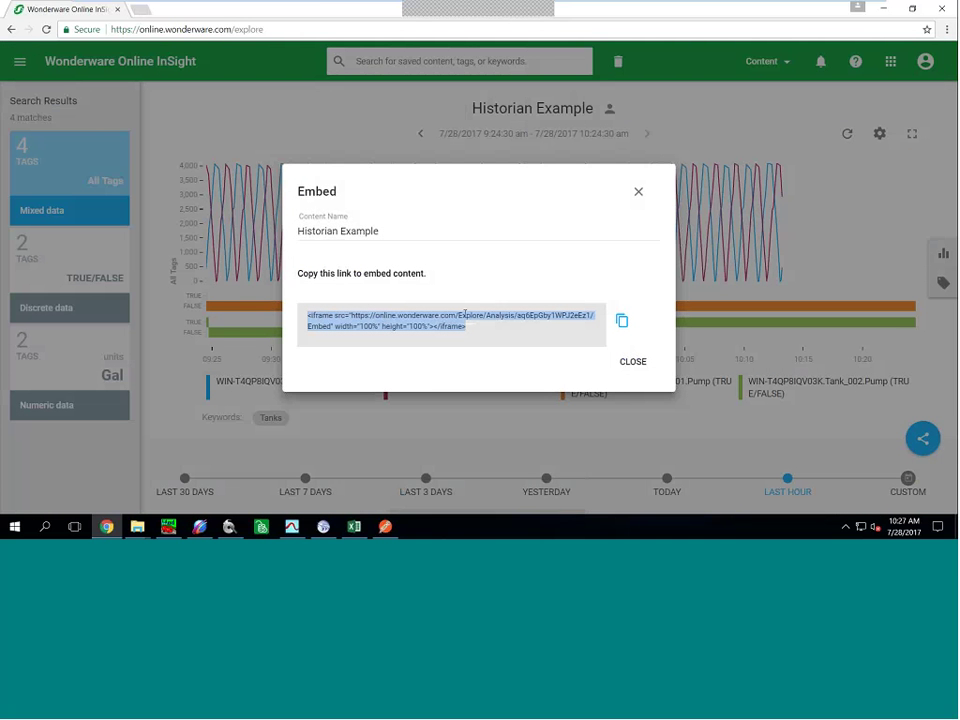
pyautogui.click(885, 9)
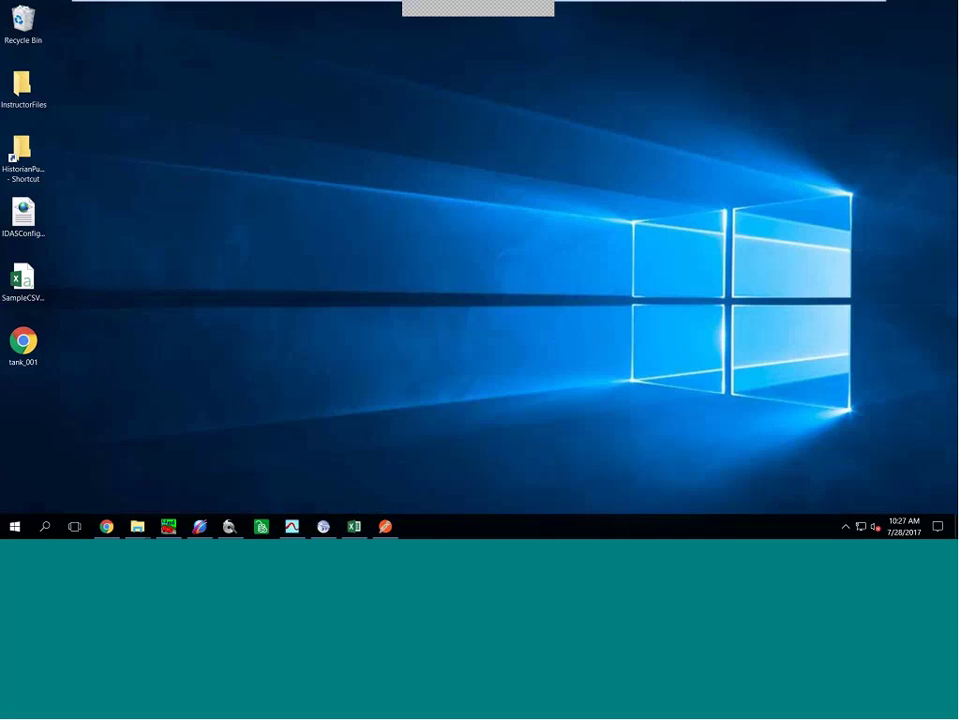
pyautogui.rightClick(30, 342)
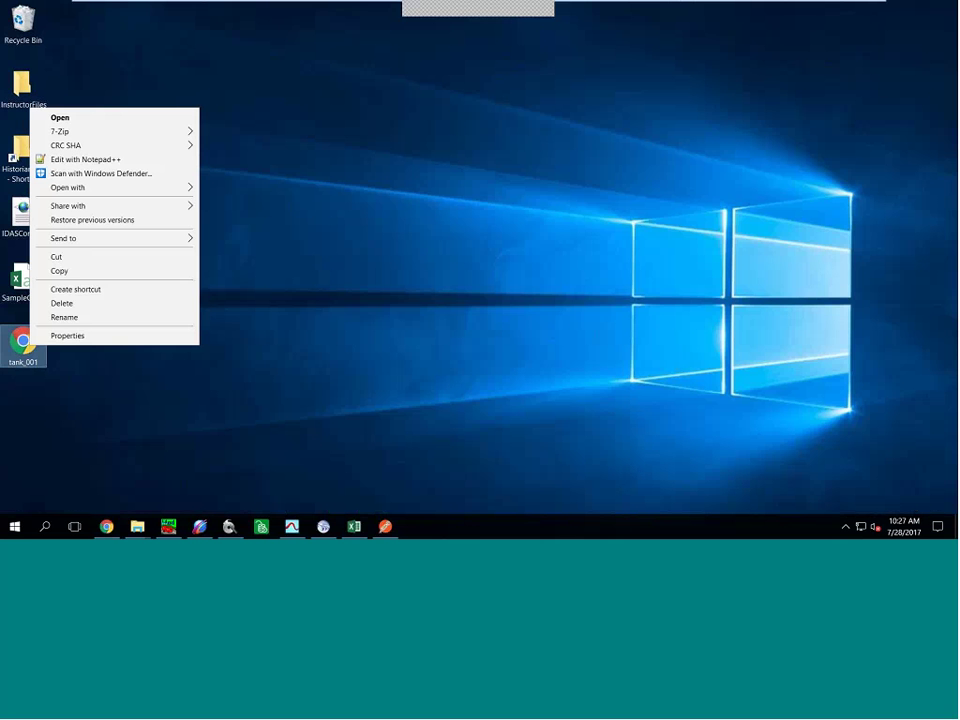
pyautogui.click(70, 159)
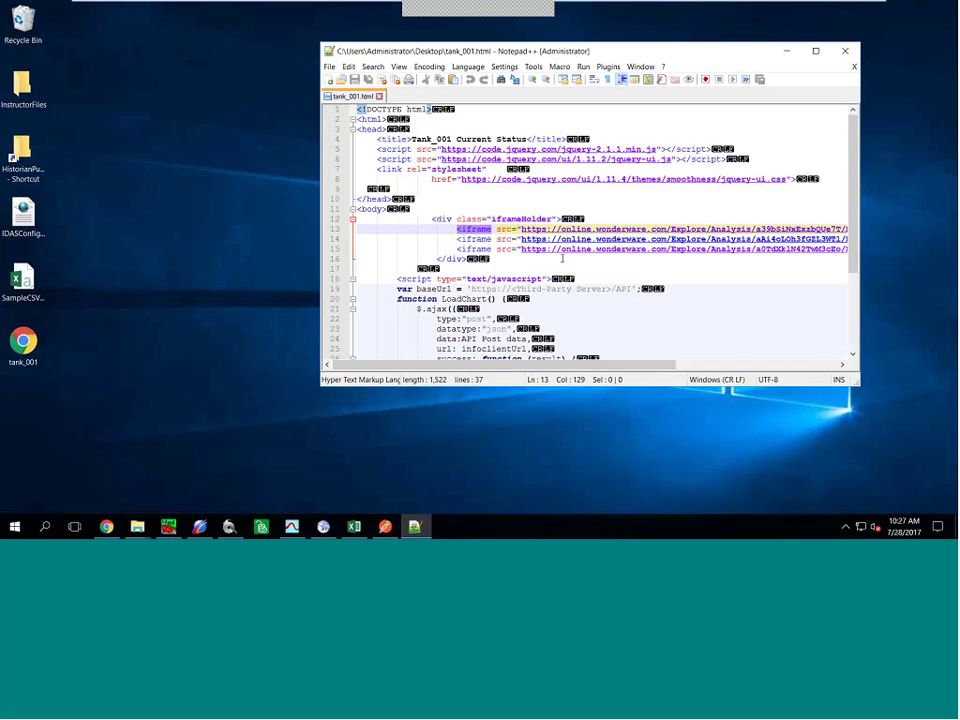
pyautogui.click(843, 52)
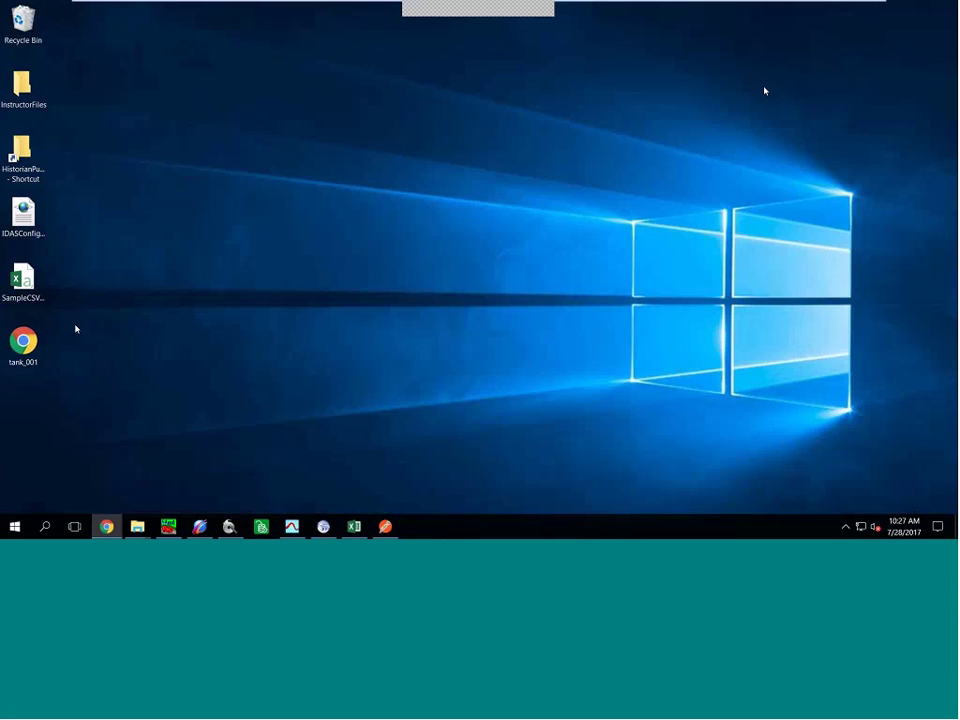
# Open the tank_001 page in Chrome to view its embedded charts, and dismiss the Historian Example's embed code
pyautogui.doubleClick(23, 341)
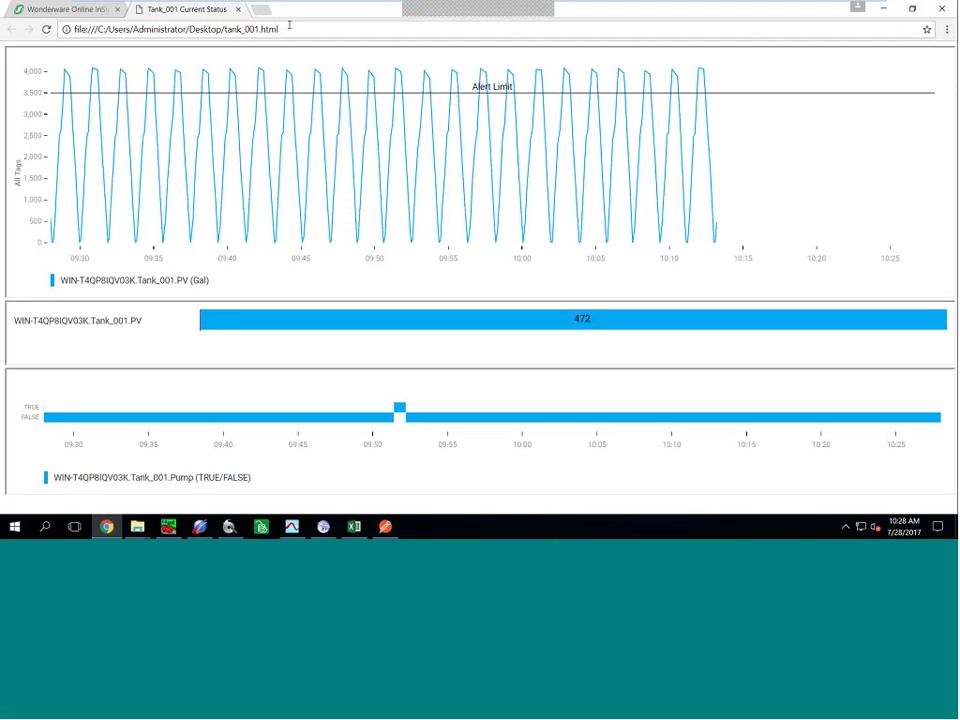
pyautogui.click(69, 14)
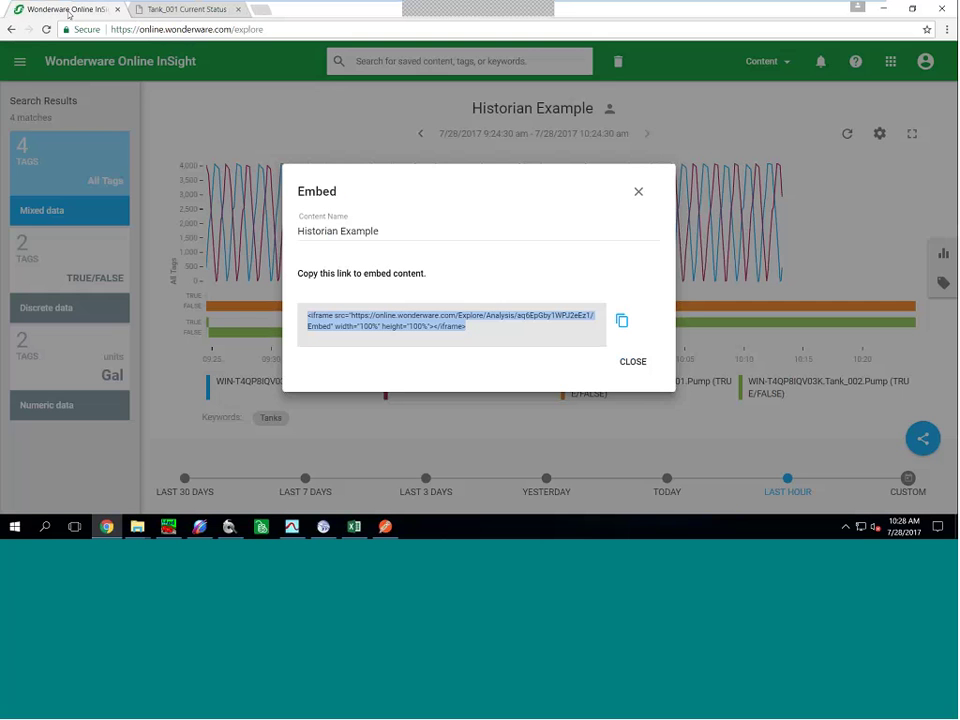
pyautogui.click(633, 361)
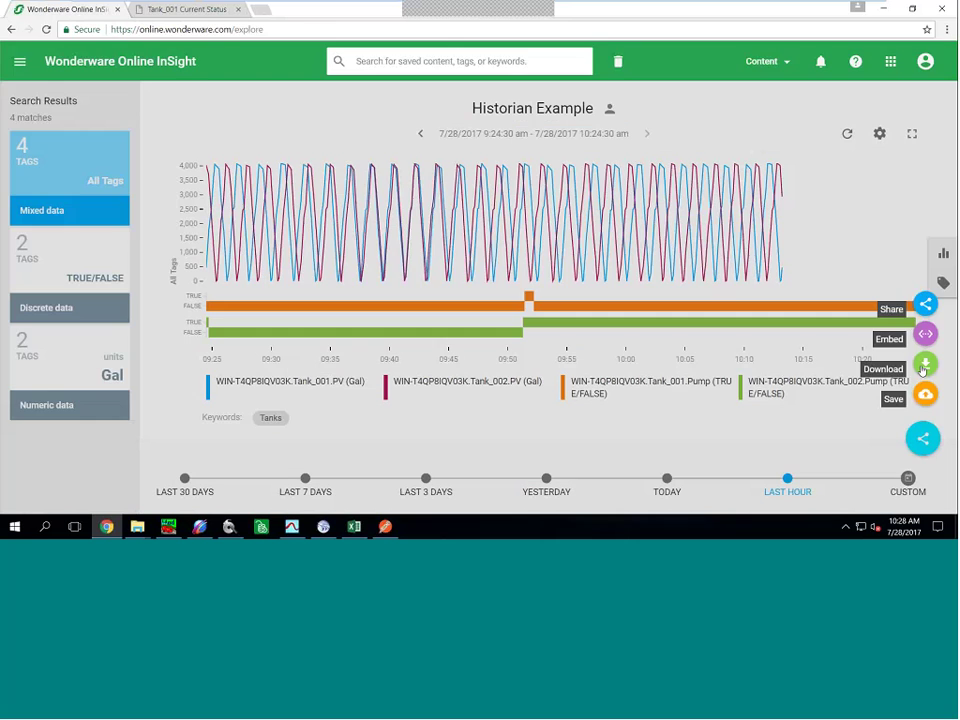
# Download the Historian Example data as CSV and view the file in Excel
pyautogui.click(923, 366)
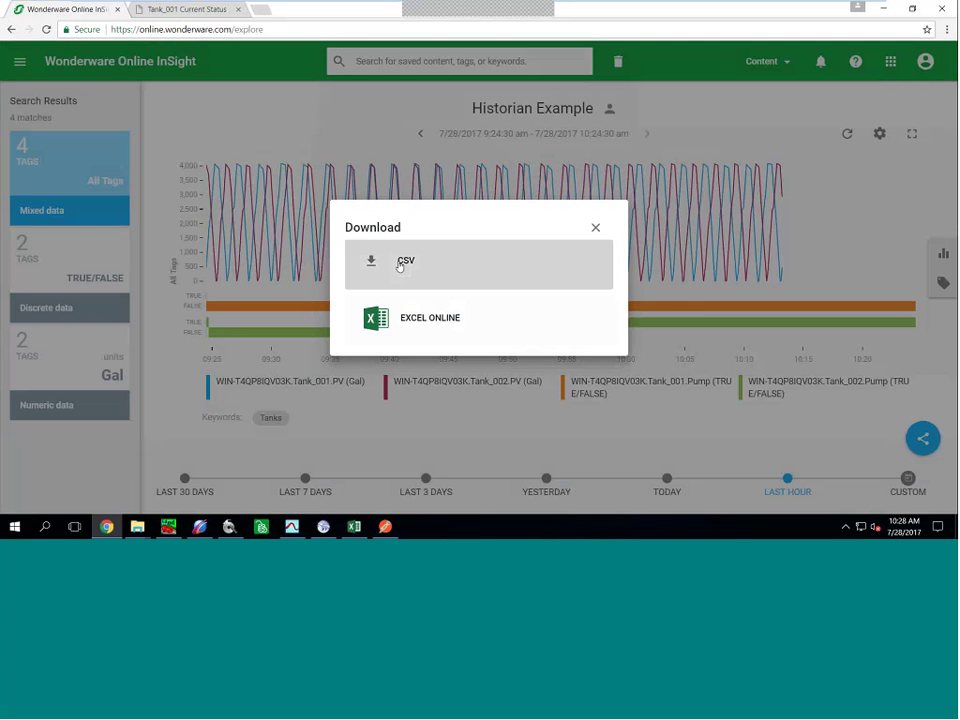
pyautogui.click(400, 264)
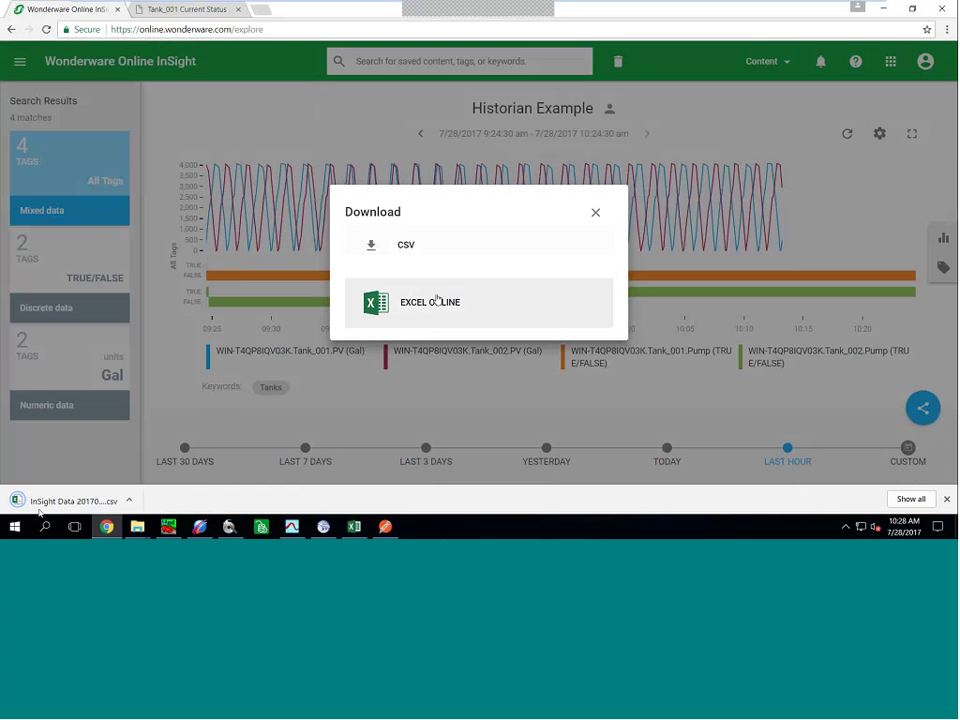
pyautogui.click(45, 501)
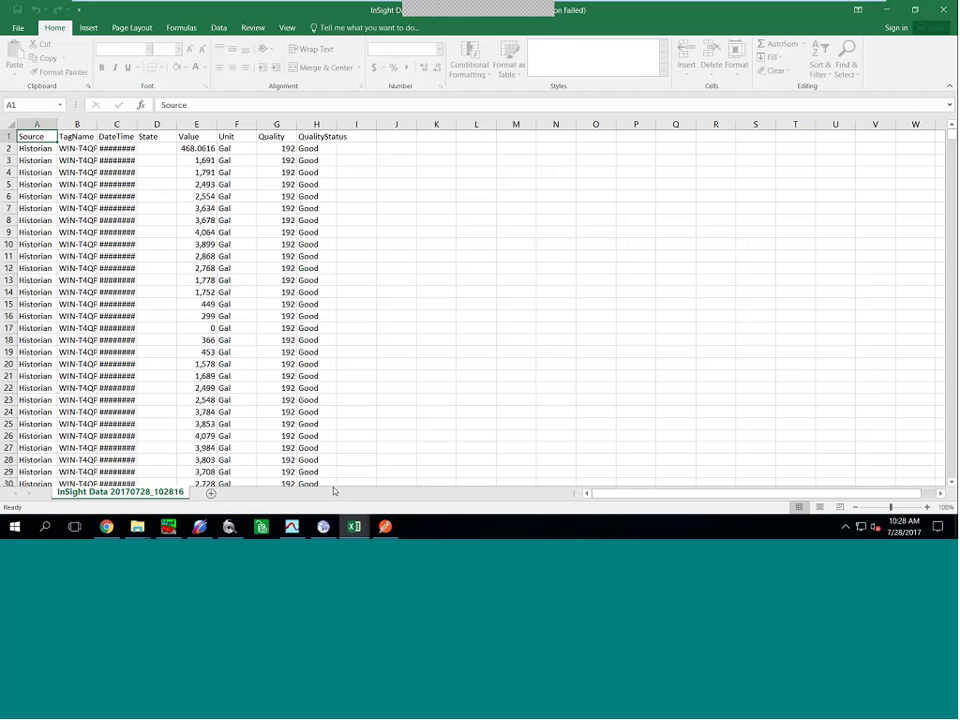
pyautogui.click(888, 9)
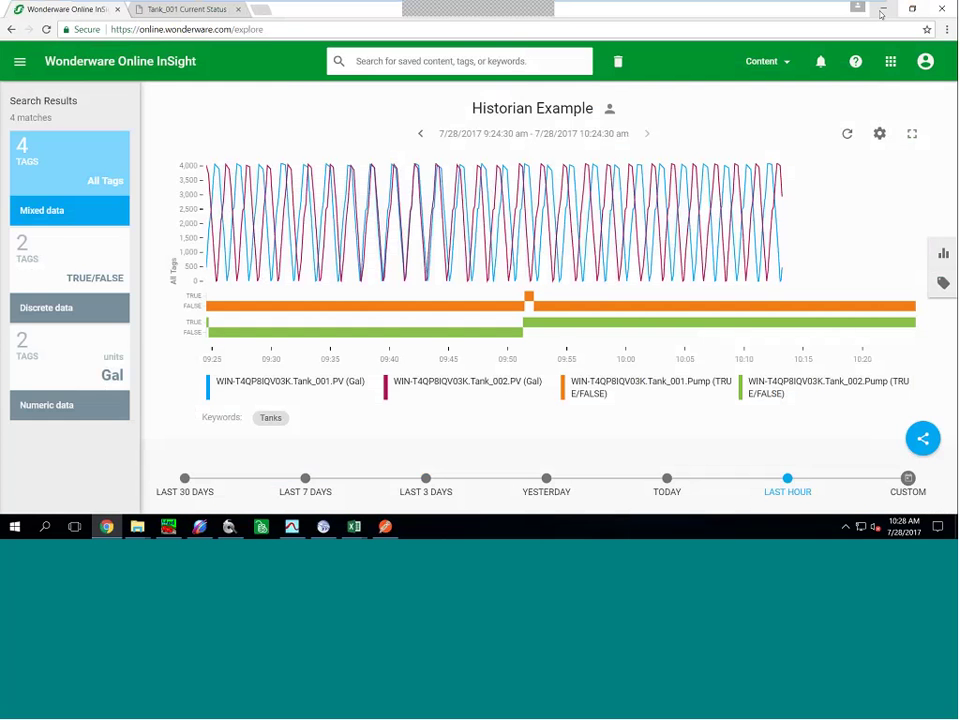
# Open the saved content about Tank_001 from the home page search and save it as "Tank_001 Dashboard", visible to Only Me
pyautogui.click(19, 62)
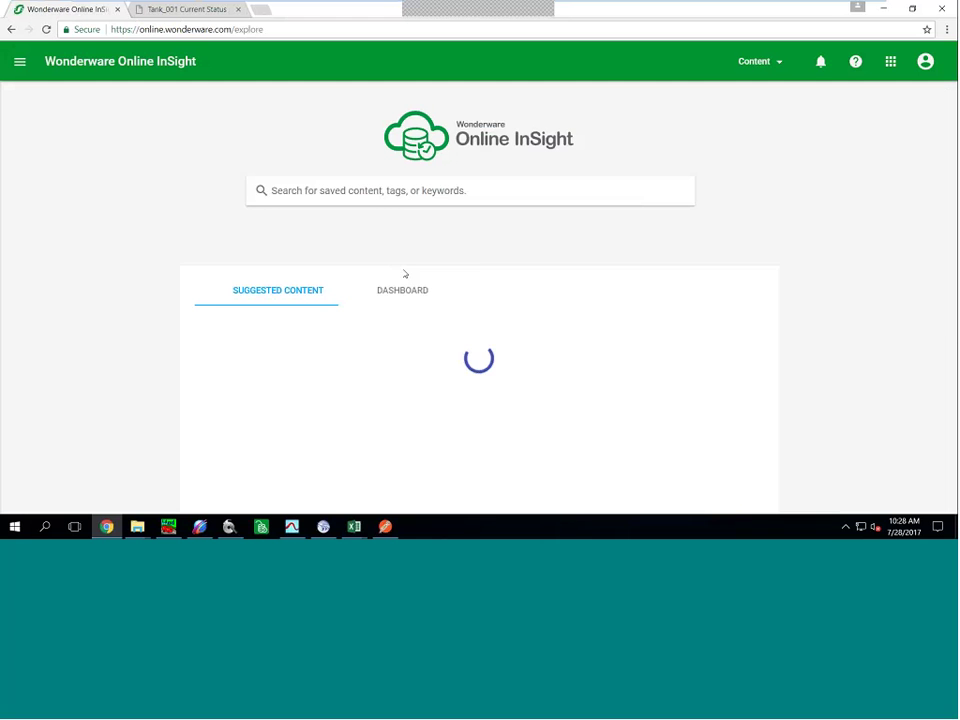
pyautogui.click(324, 190)
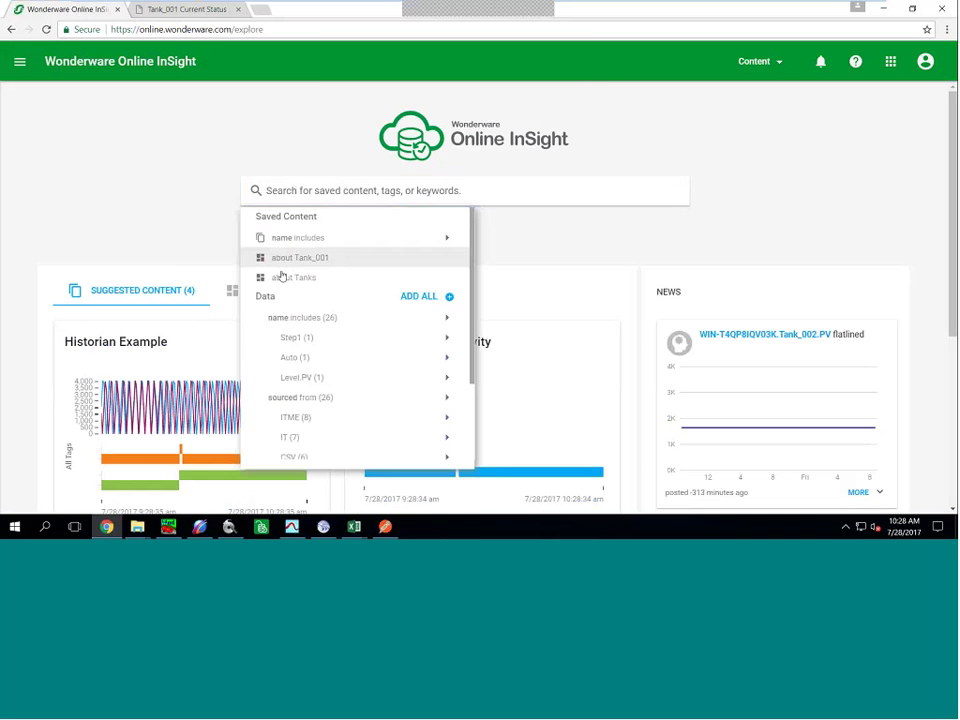
pyautogui.click(282, 266)
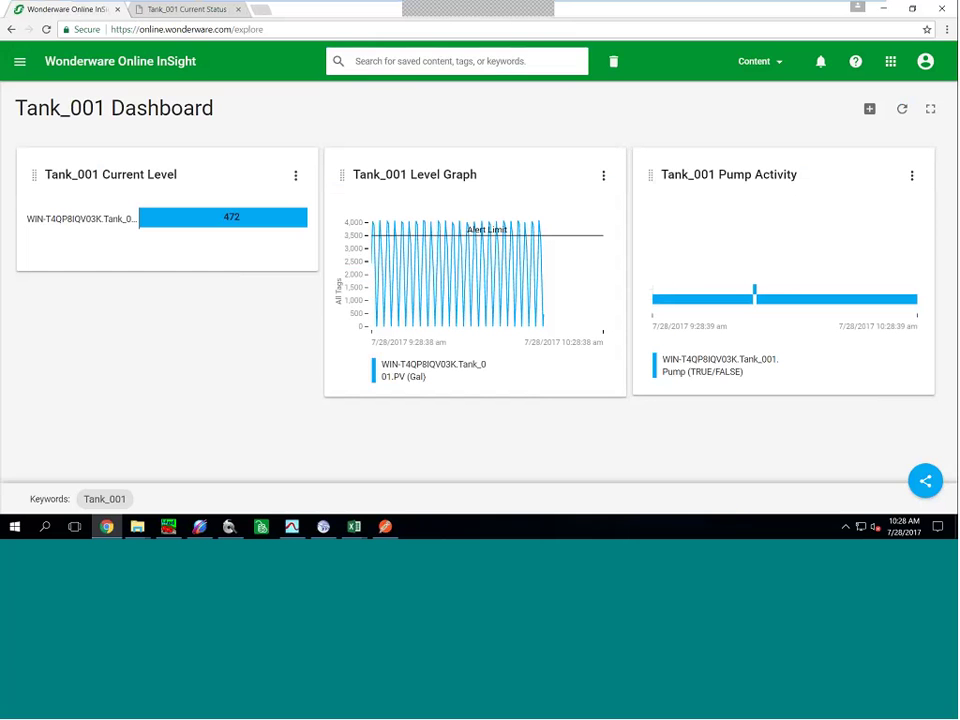
pyautogui.click(925, 481)
pyautogui.click(925, 438)
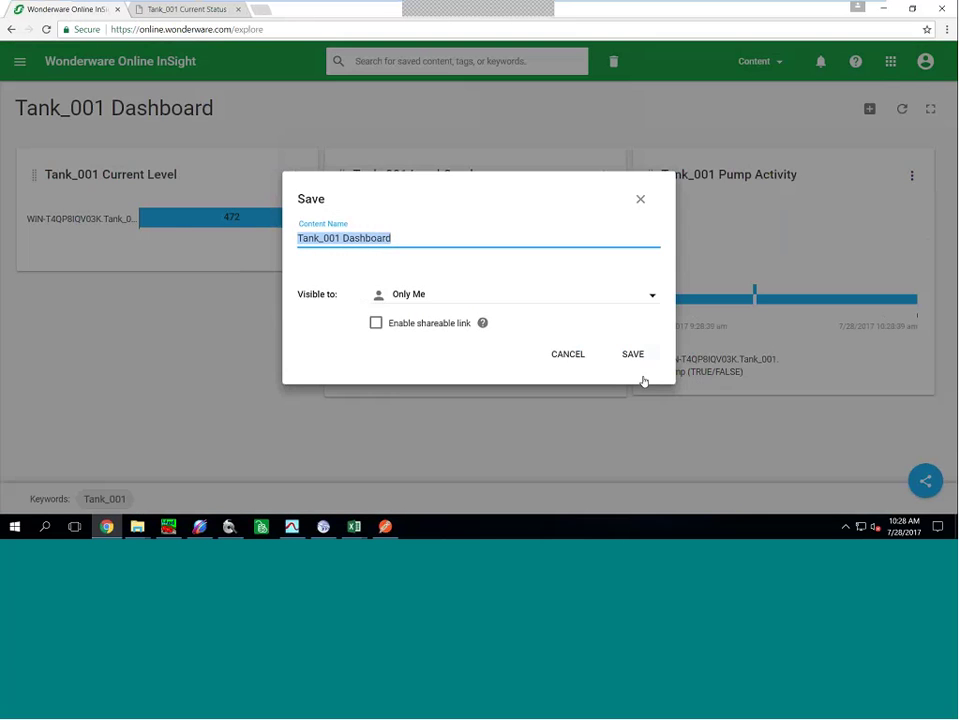
pyautogui.click(636, 365)
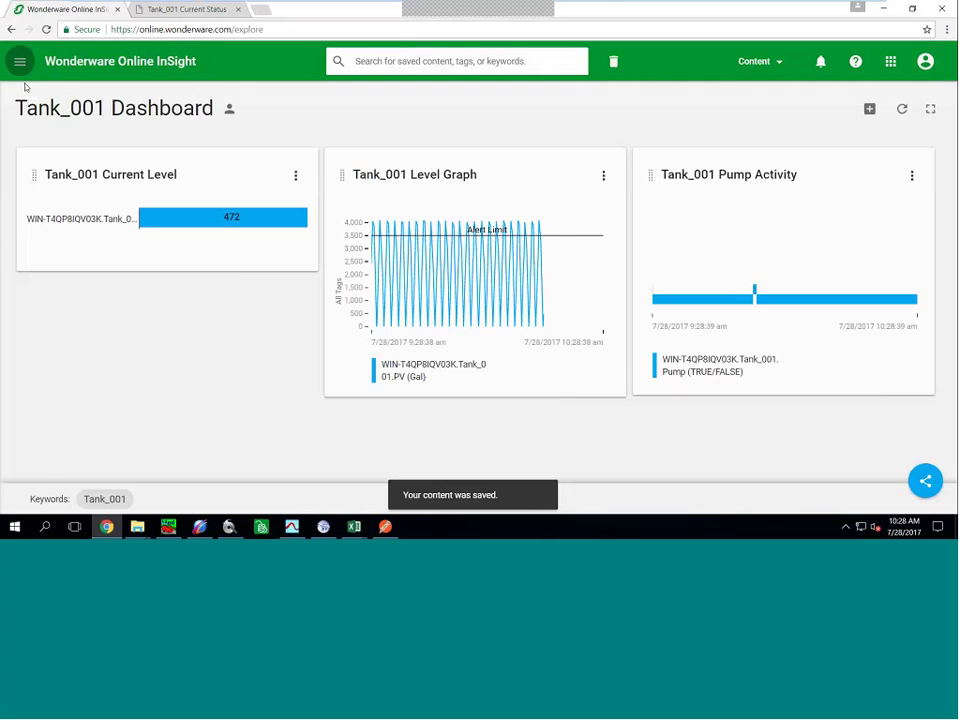
# Return to the InSight home page and show the saved dashboards
pyautogui.click(20, 61)
pyautogui.click(34, 109)
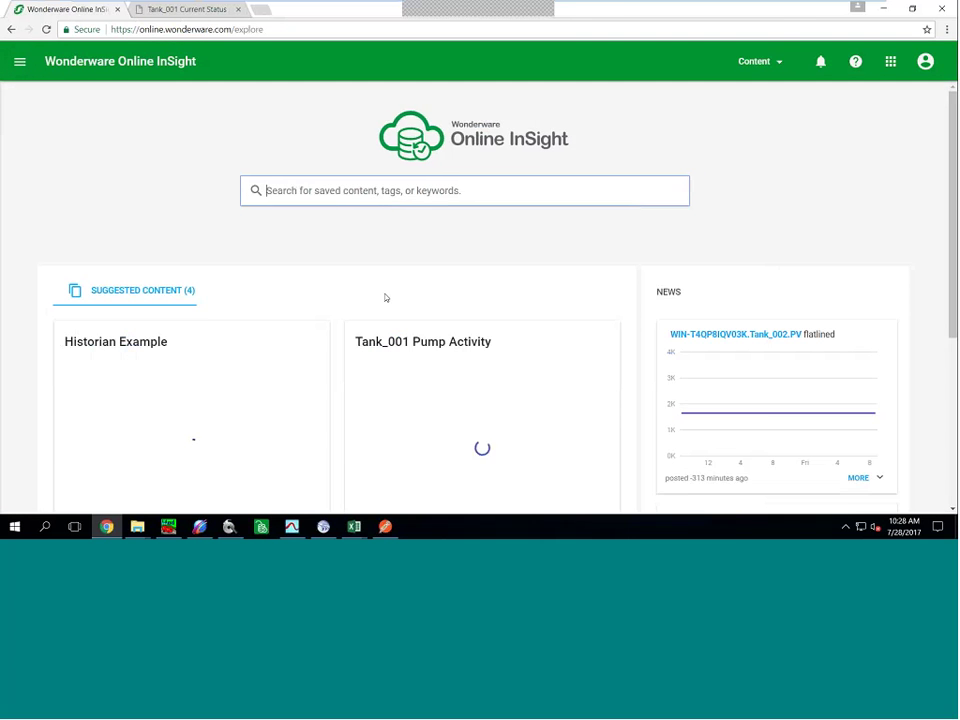
pyautogui.click(255, 294)
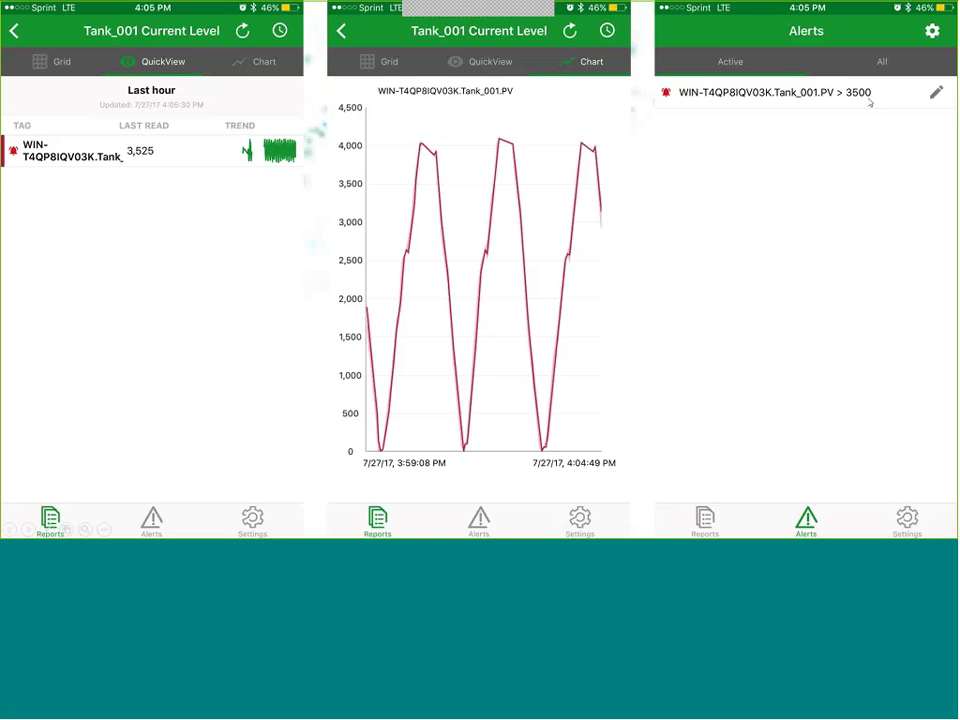
# Switch to Trend and review the ONLINE INSIGHT connection in the server list configuration
pyautogui.click(664, 122)
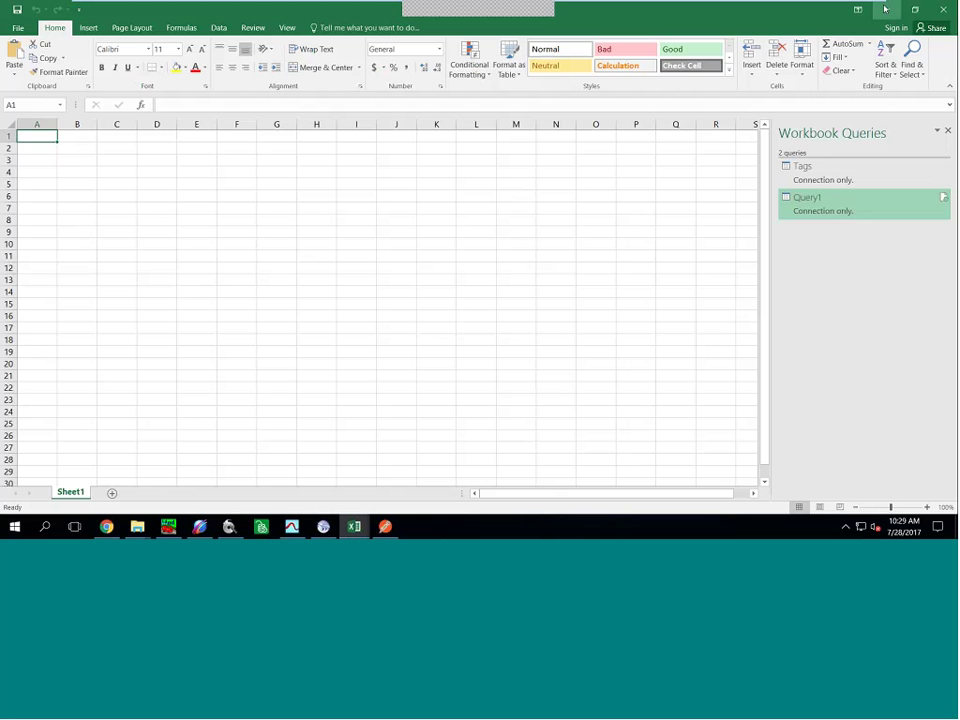
pyautogui.click(885, 9)
pyautogui.click(291, 526)
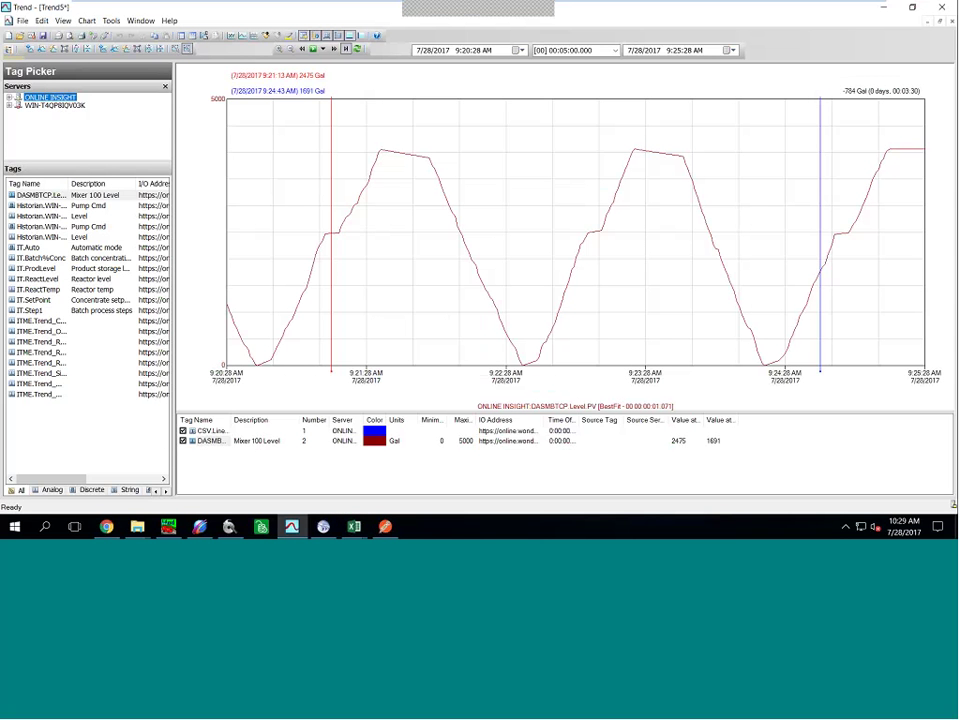
pyautogui.click(111, 20)
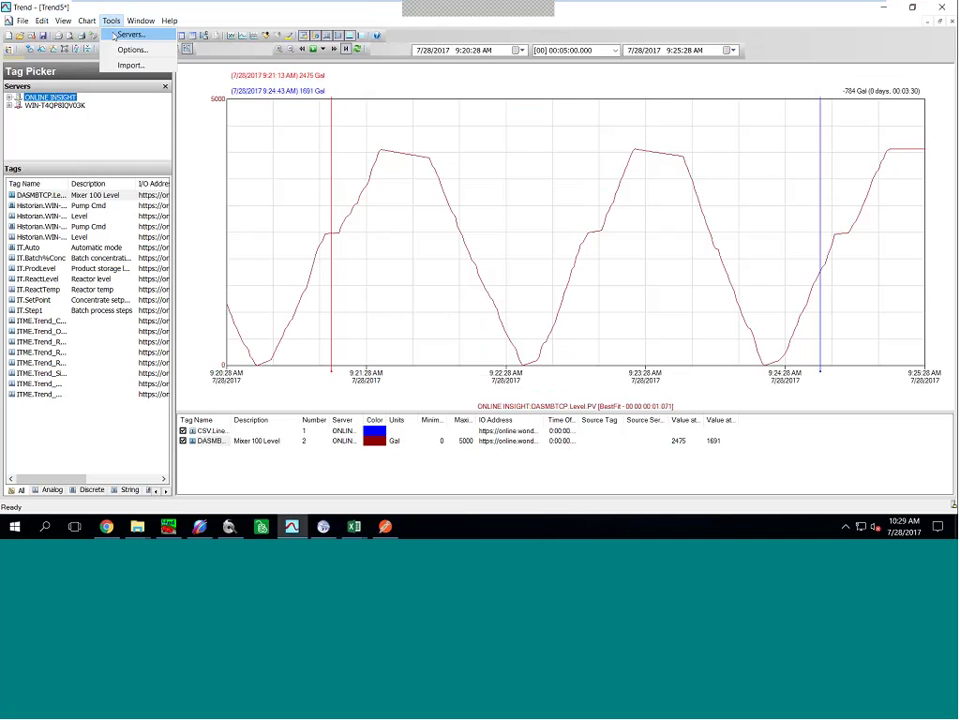
pyautogui.click(131, 34)
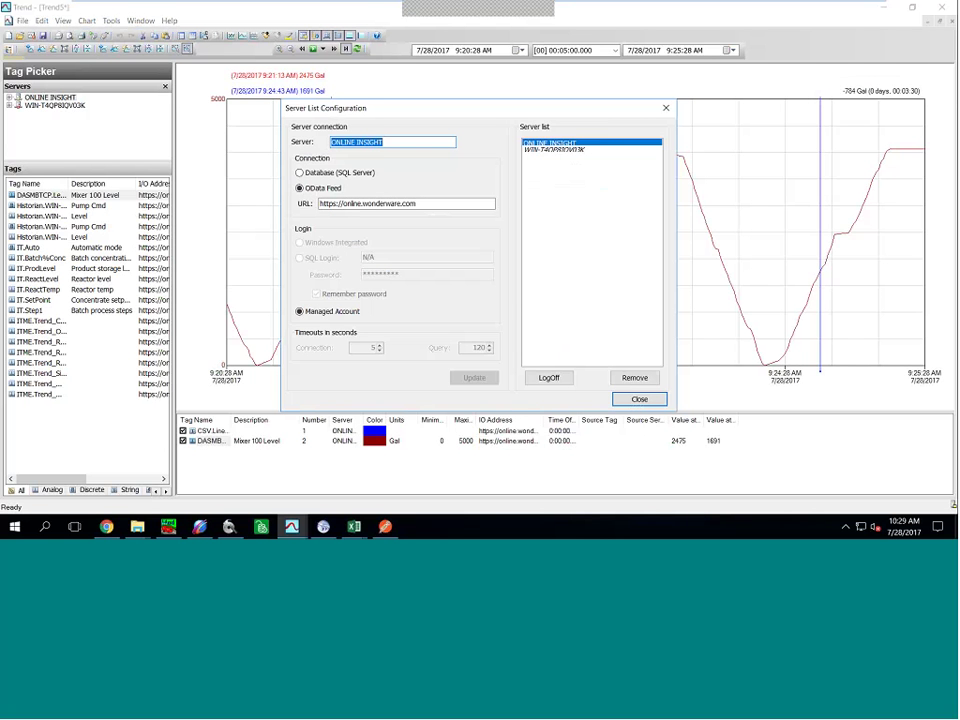
pyautogui.click(639, 400)
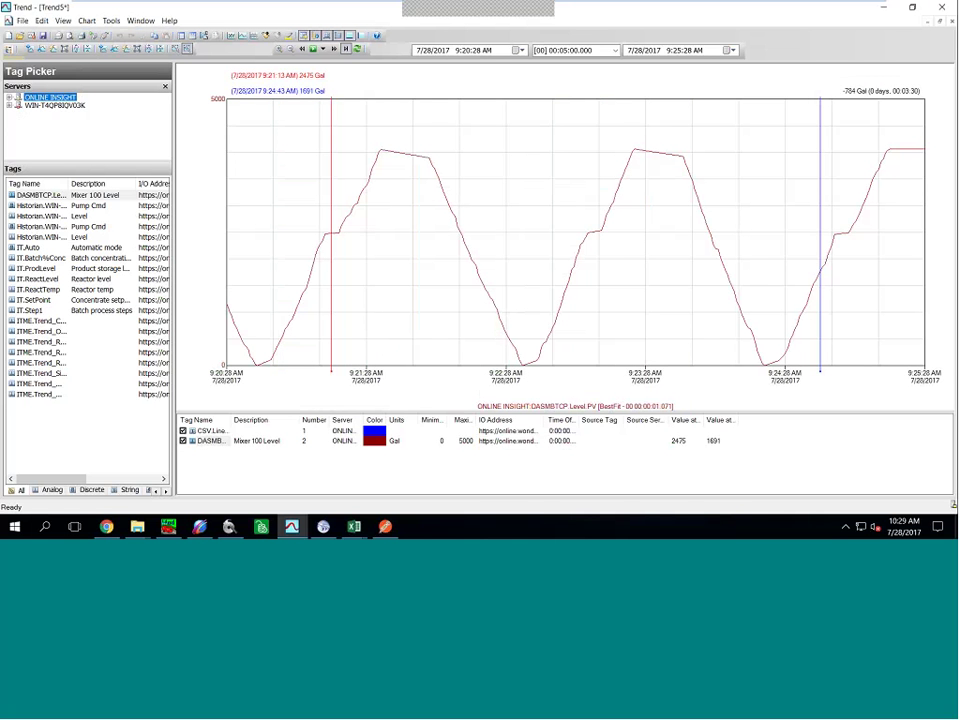
# Put the trend in live mode and add the Mixer 100 Level tag from the ONLINE INSIGHT server's DASMBTCP group
pyautogui.press('Right')
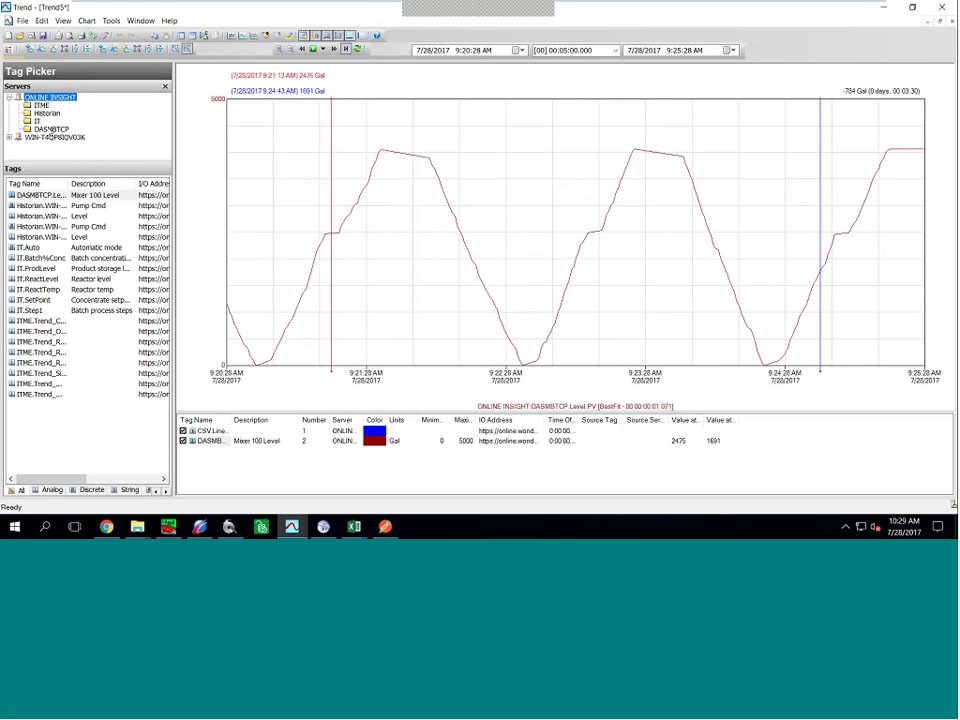
pyautogui.click(50, 129)
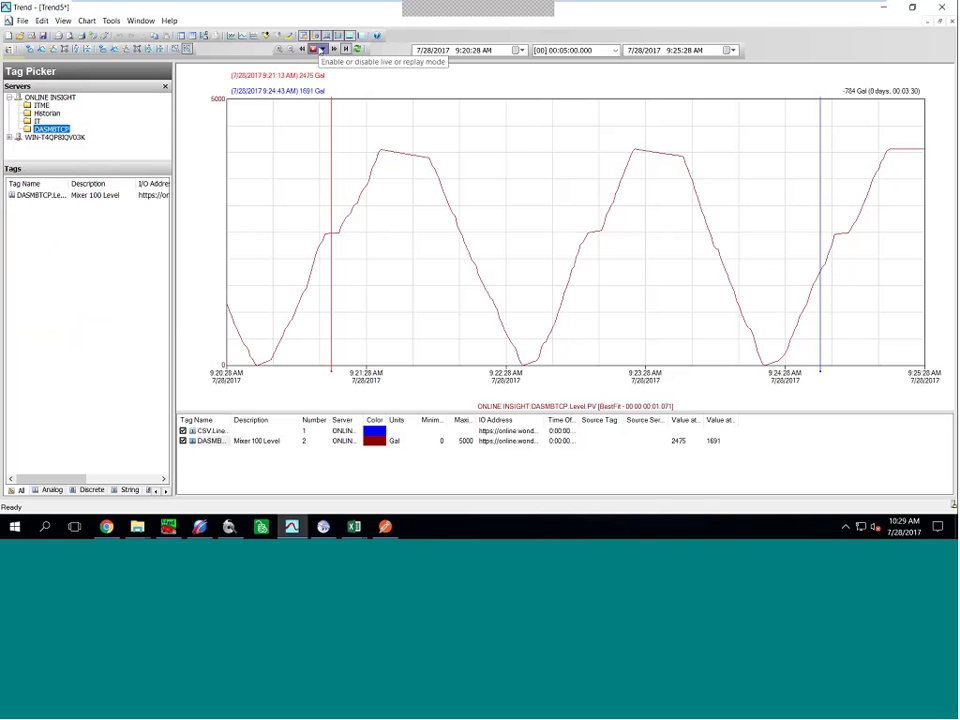
pyautogui.click(318, 49)
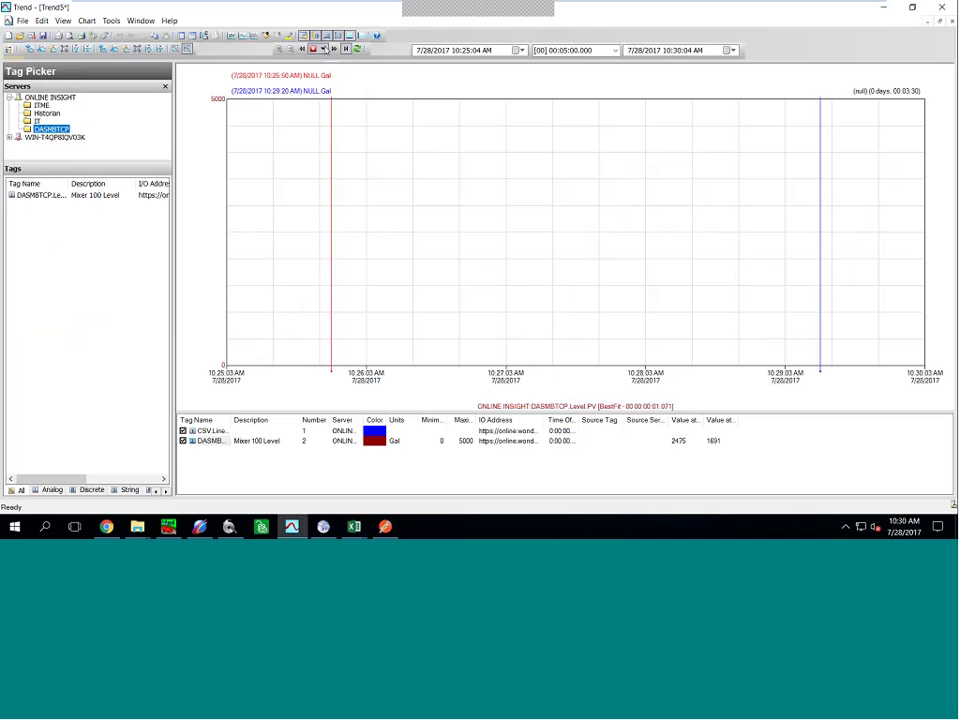
pyautogui.click(324, 49)
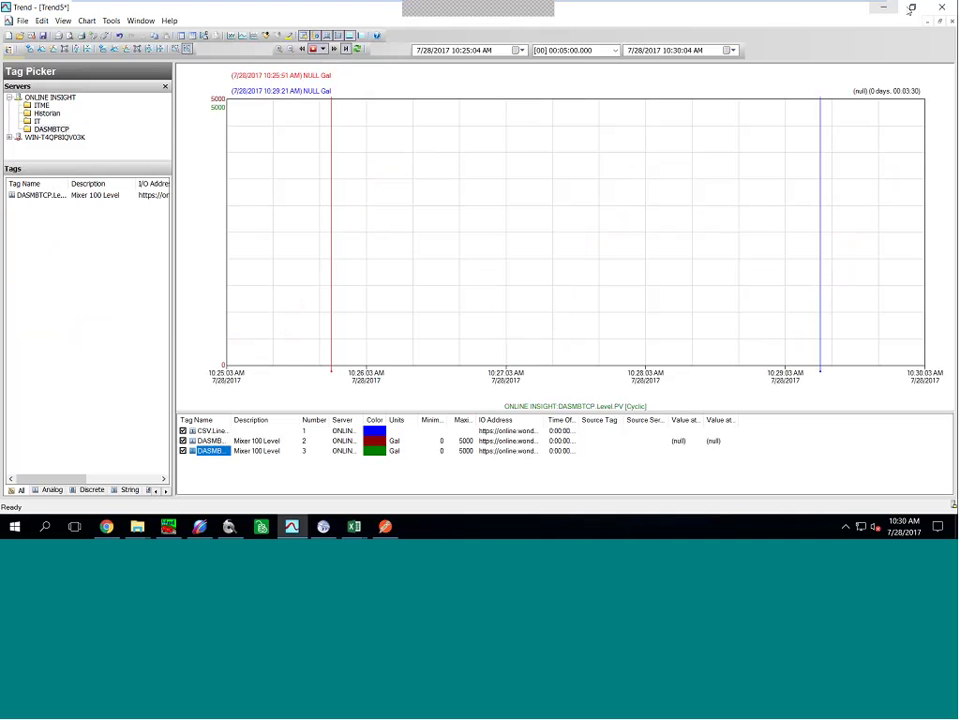
# Switch to Dream Report, open the driver configuration and select Wonderware Online InSight among the Wonderware data source types
pyautogui.click(896, 9)
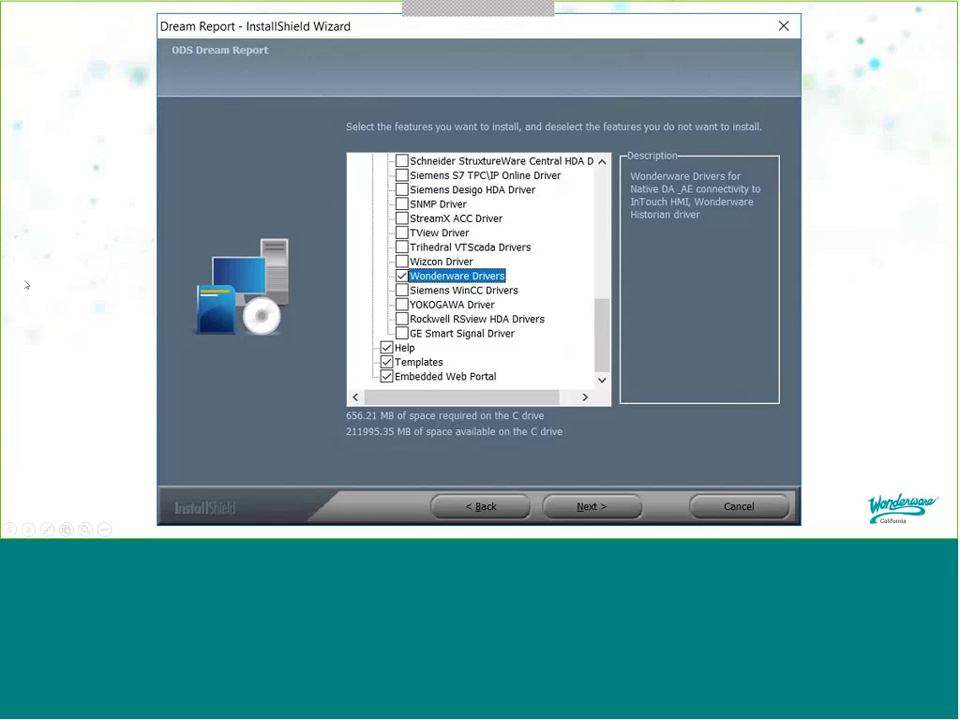
pyautogui.press('Right')
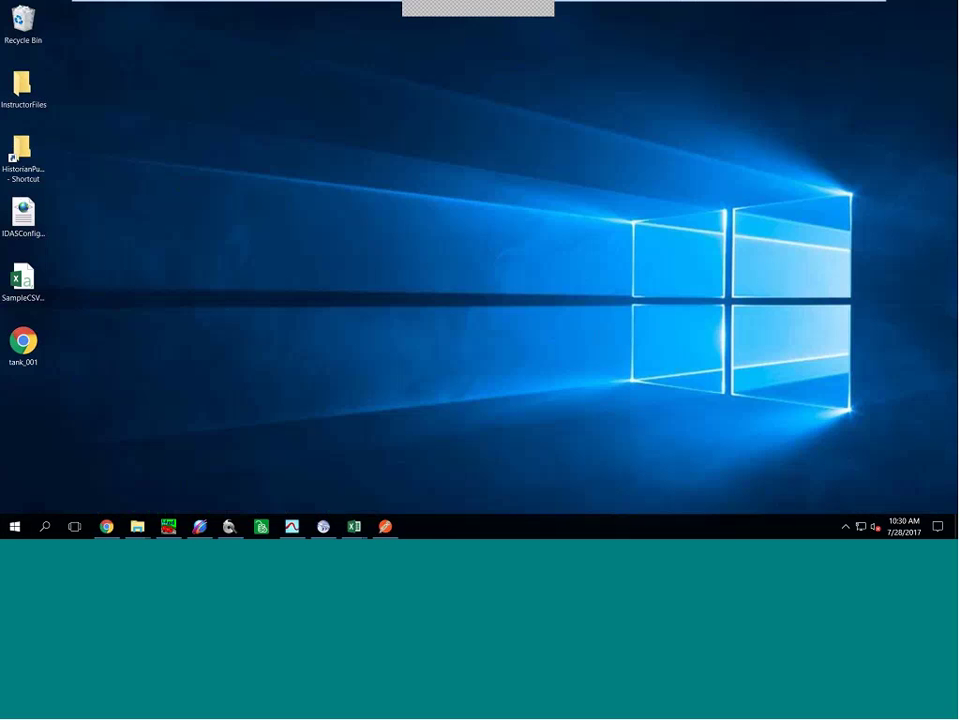
pyautogui.click(323, 526)
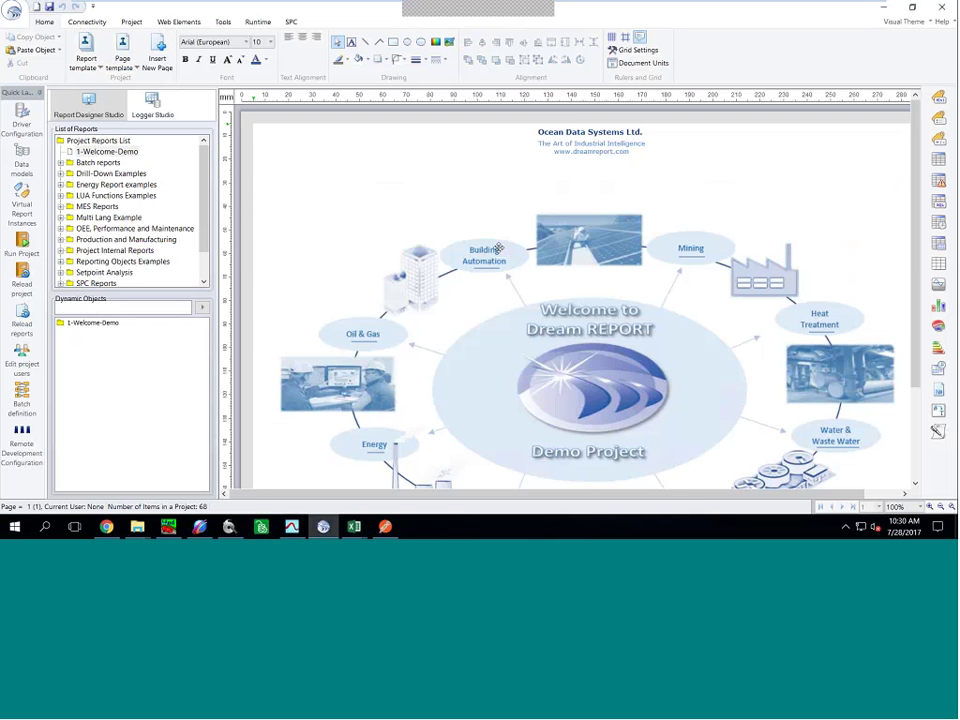
pyautogui.click(22, 112)
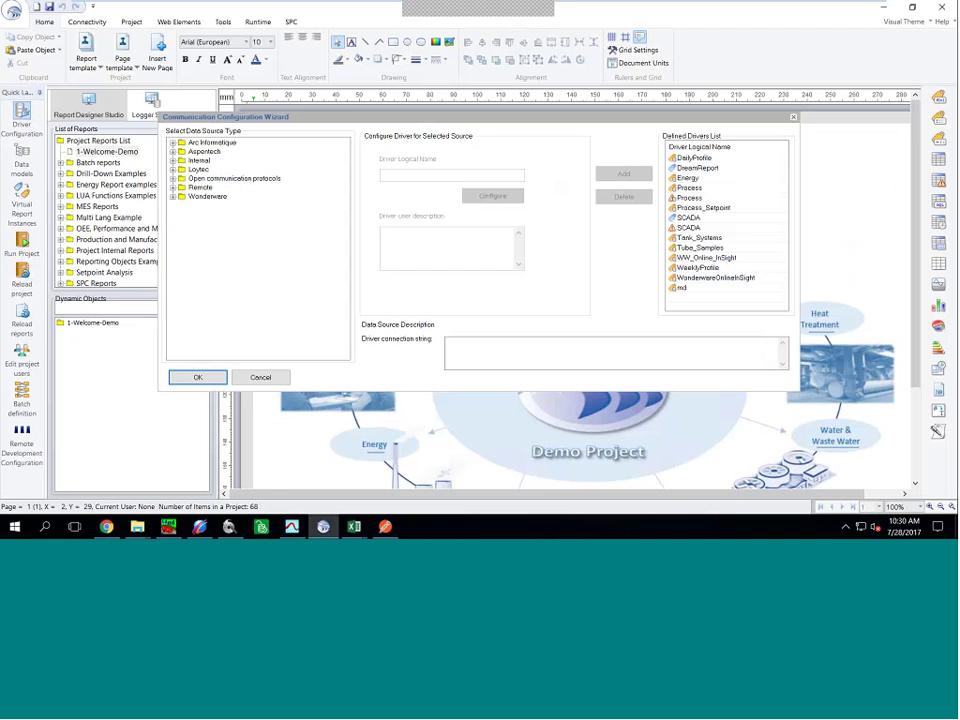
pyautogui.doubleClick(207, 196)
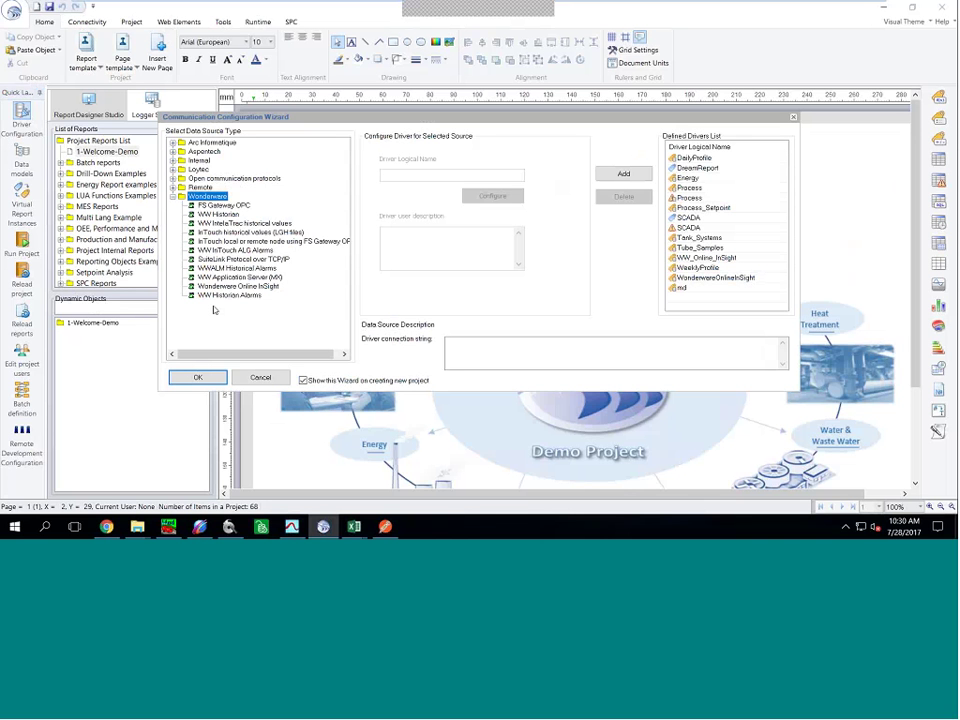
pyautogui.click(236, 286)
# Open the configuration of the defined WonderwareOnlineInSight driver and highlight its Server Root URL
pyautogui.click(715, 280)
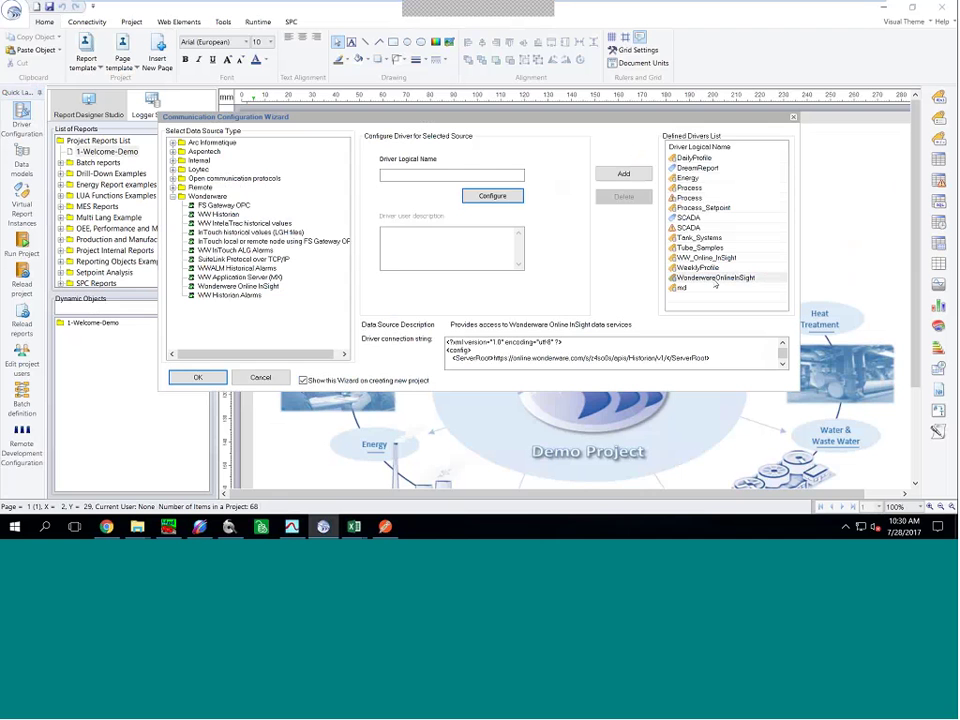
pyautogui.click(477, 196)
pyautogui.click(369, 176)
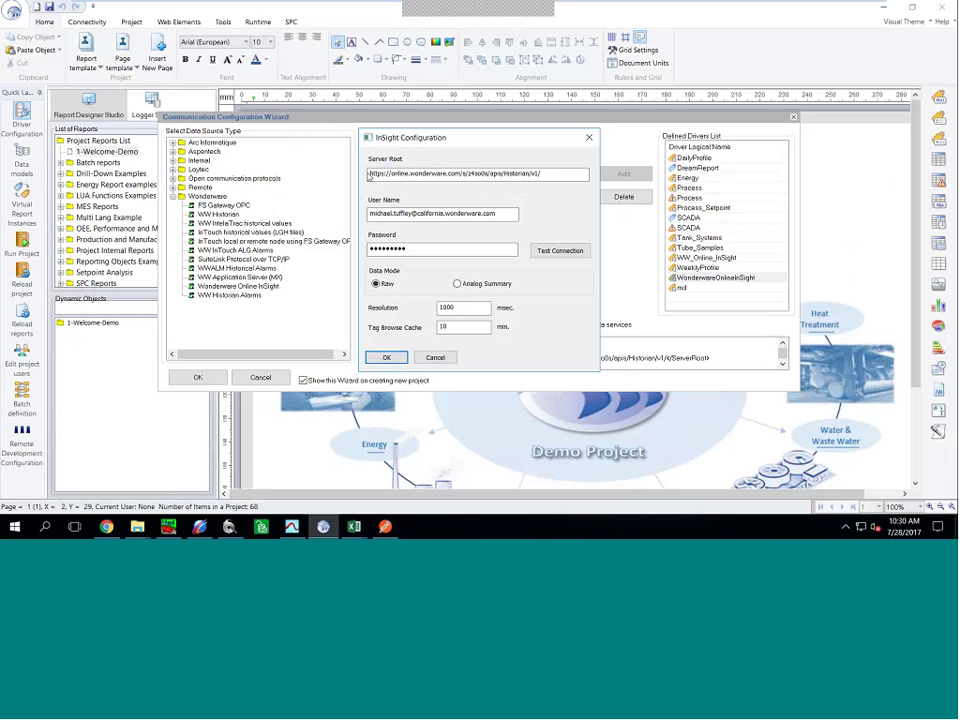
pyautogui.moveTo(577, 188); pyautogui.dragTo(369, 174)
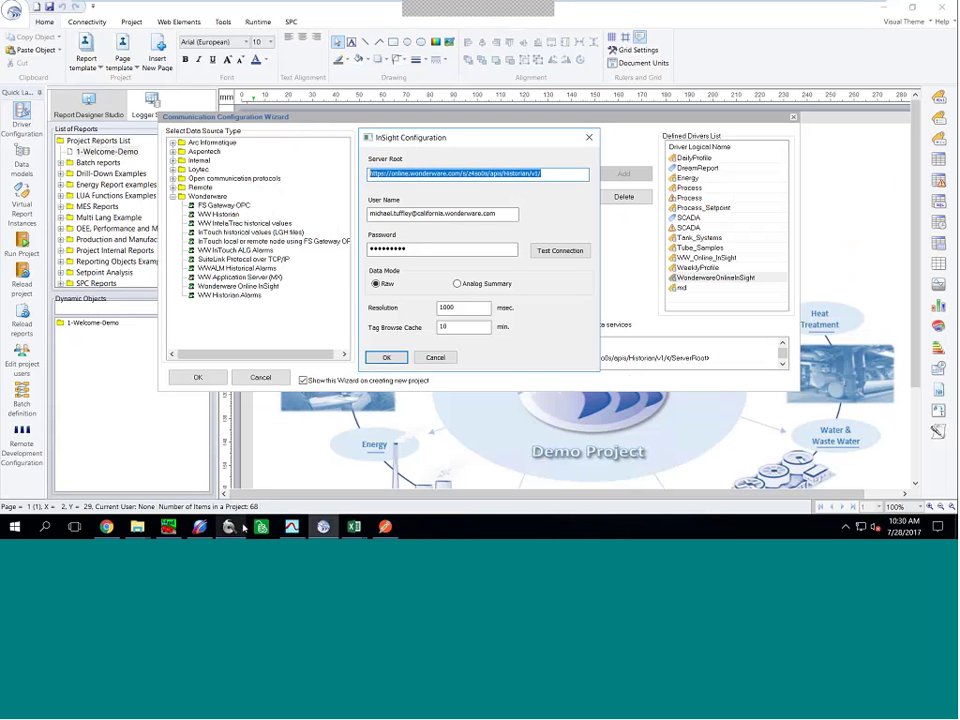
# Switch to Chrome and view the Basic Authentication endpoint of the Historian Data REST API in the InSight administration's integration settings
pyautogui.click(106, 526)
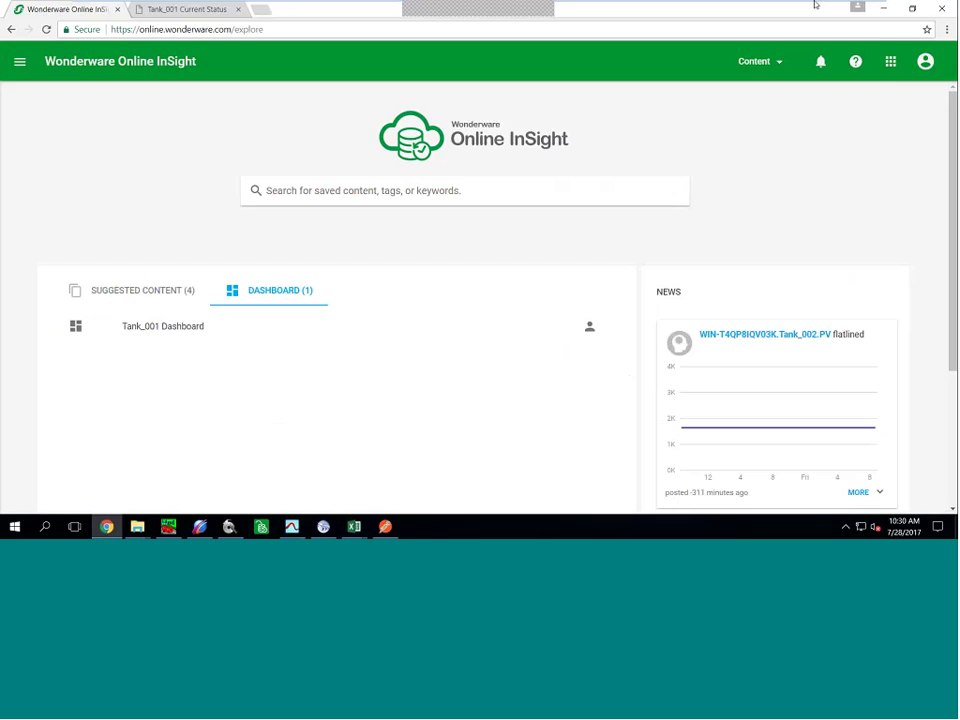
pyautogui.click(890, 61)
pyautogui.click(884, 104)
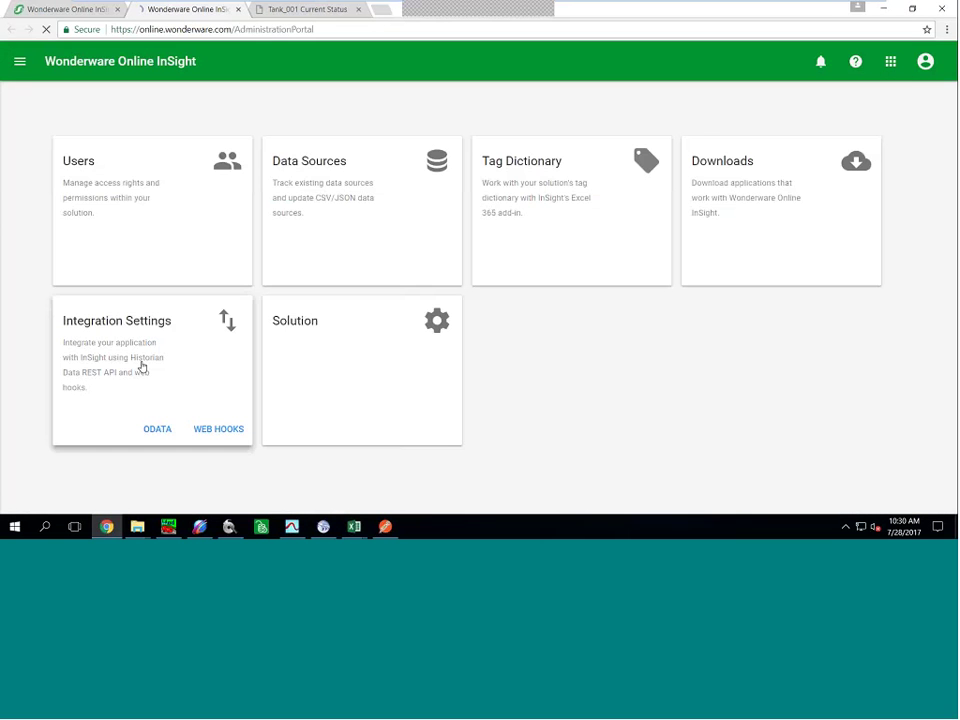
pyautogui.click(141, 366)
pyautogui.click(195, 223)
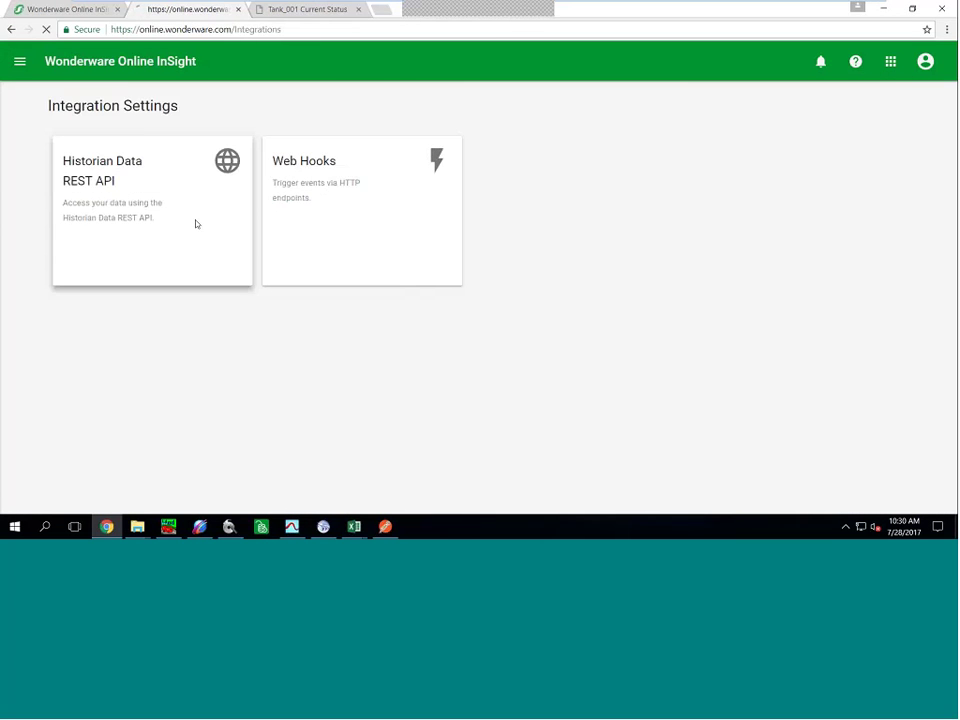
pyautogui.click(332, 491)
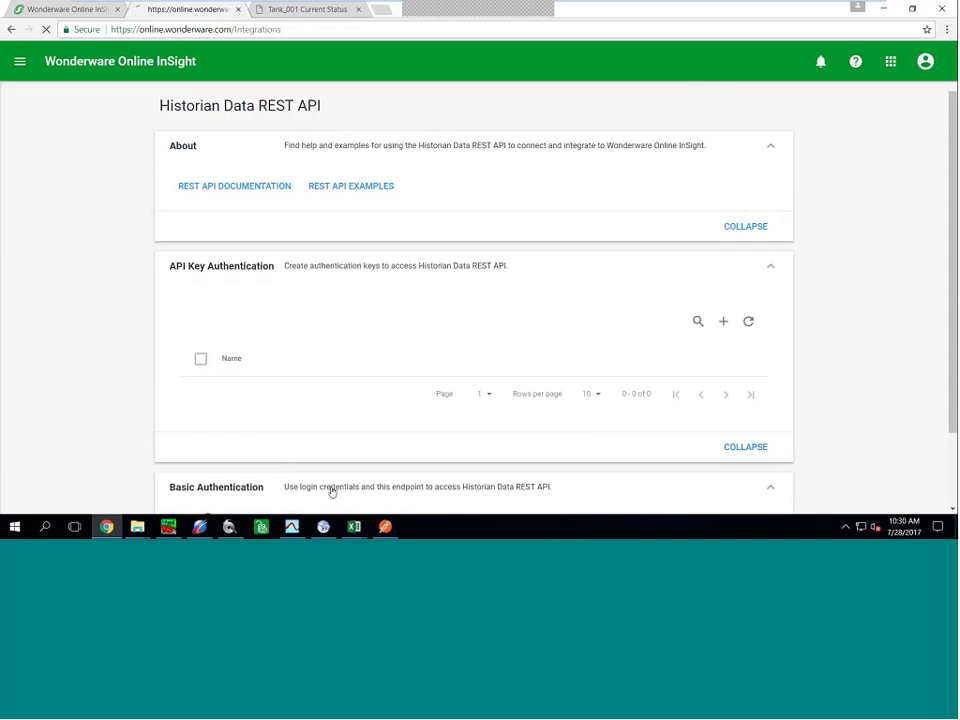
pyautogui.scroll(-1, 332, 490)
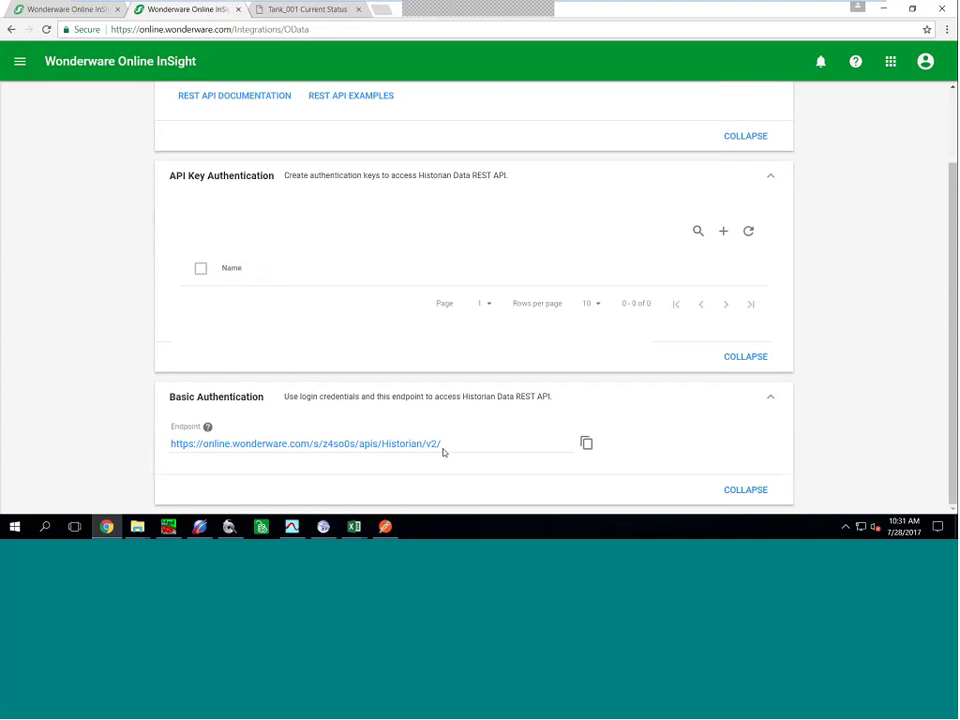
# Return to Dream Report, test the InSight driver's connection, accept its configuration and cancel the communication wizard
pyautogui.hotkey('alt', 'Tab')
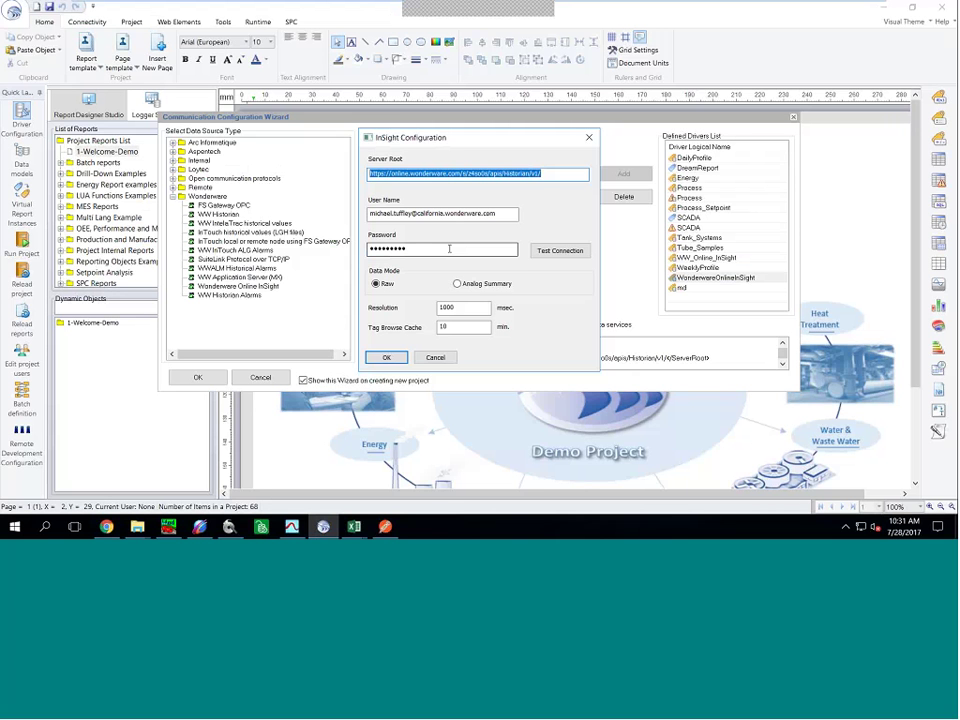
pyautogui.click(560, 250)
pyautogui.click(508, 285)
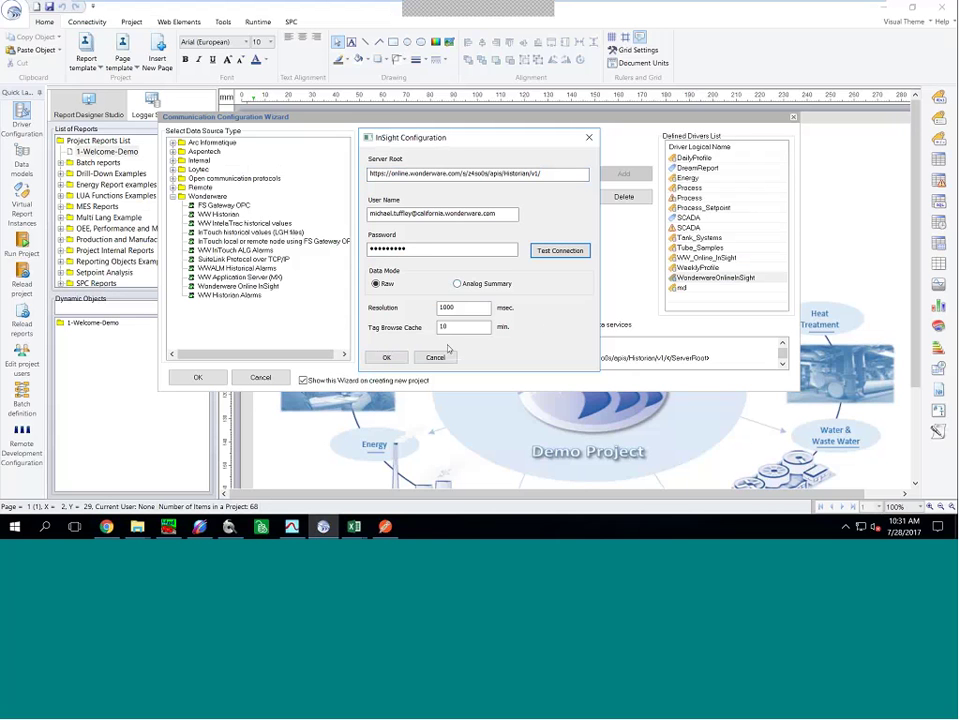
pyautogui.click(398, 360)
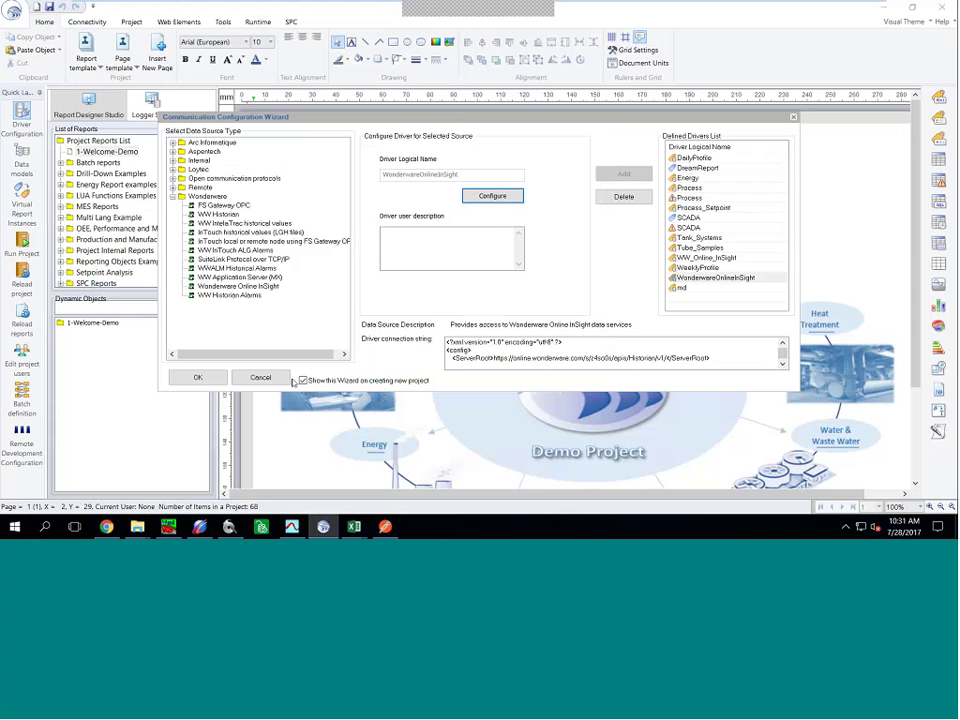
pyautogui.click(282, 378)
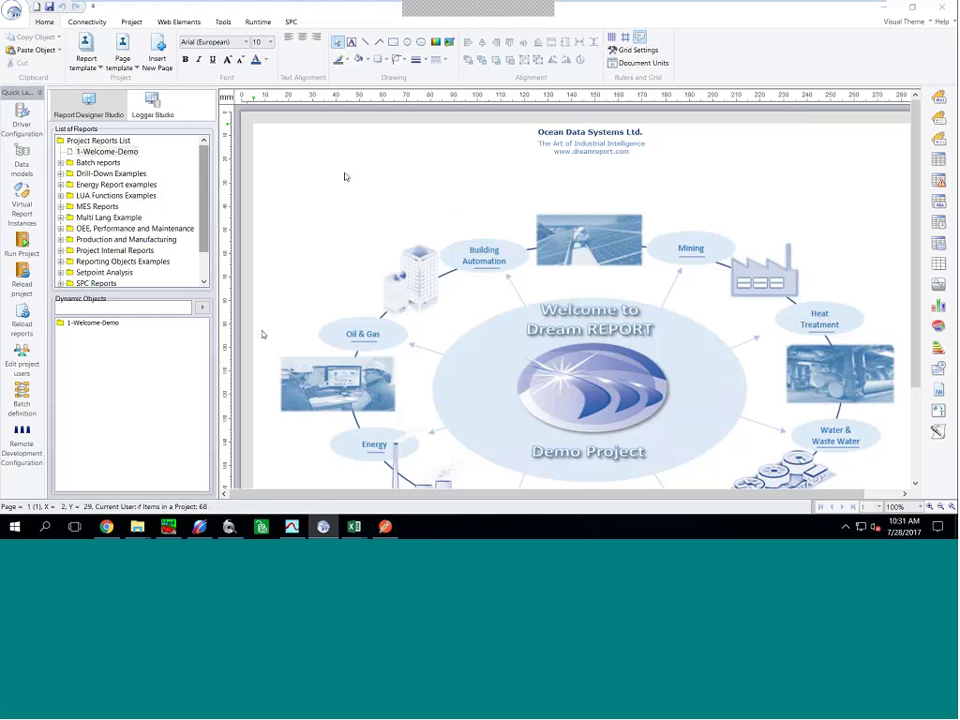
# Switch to Postman, send the GET Level.PV request and review the JSON response body
pyautogui.press('super+d')
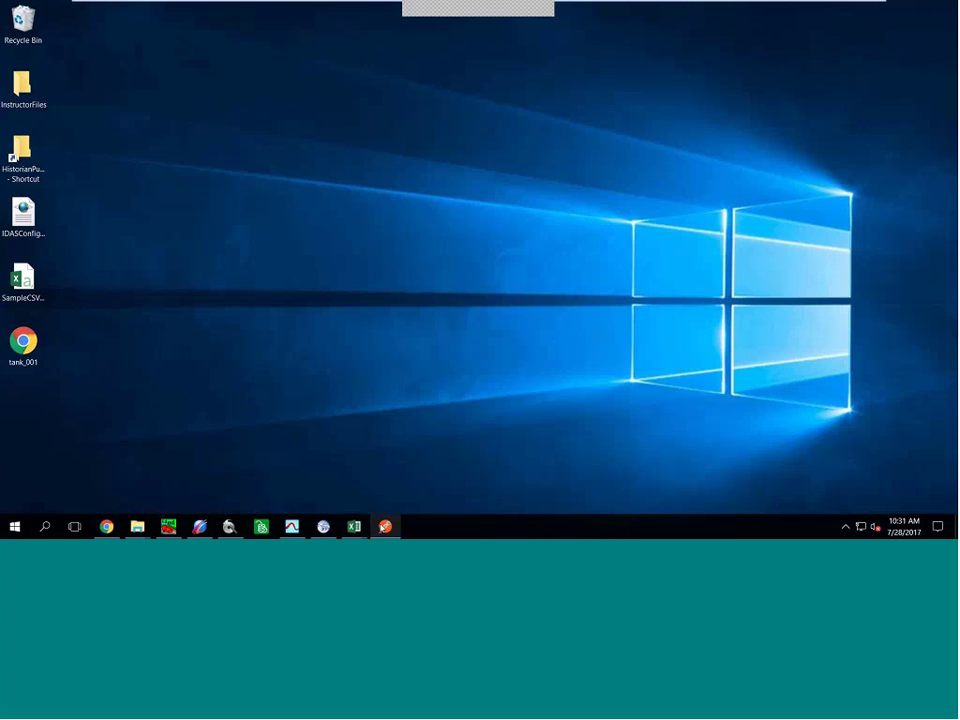
pyautogui.hotkey('alt', 'Tab')
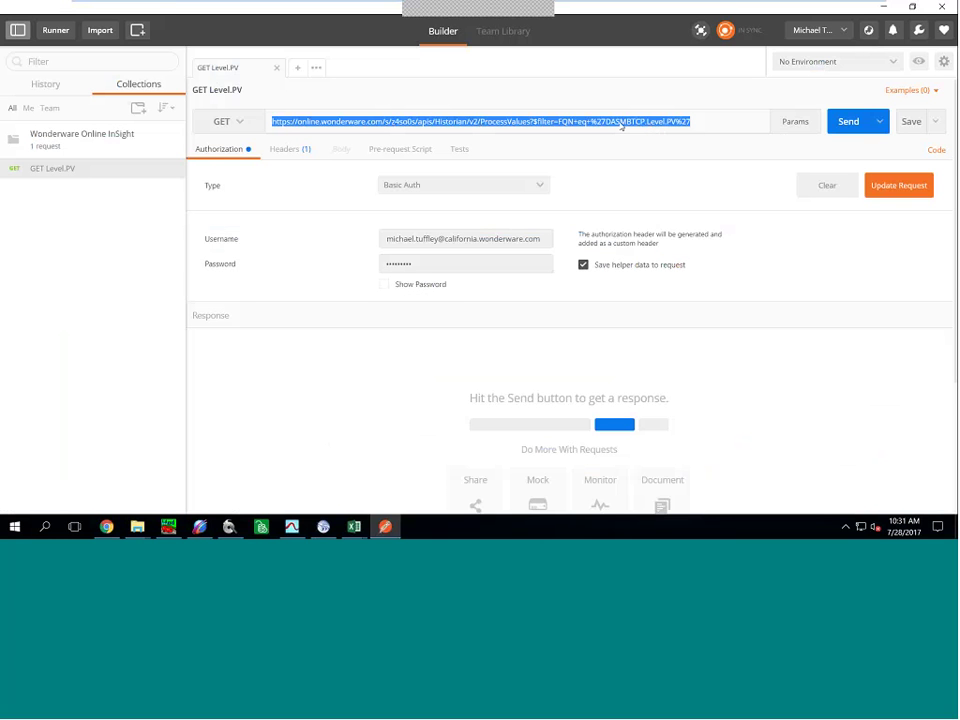
pyautogui.click(837, 119)
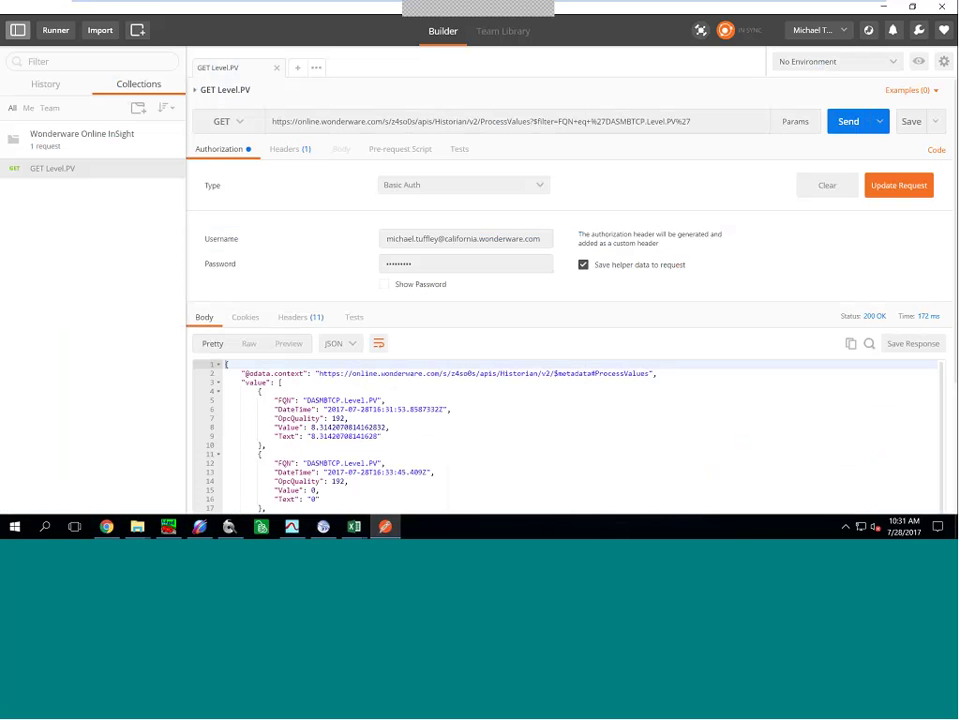
pyautogui.scroll(-2, 483, 397)
pyautogui.scroll(-2, 405, 425)
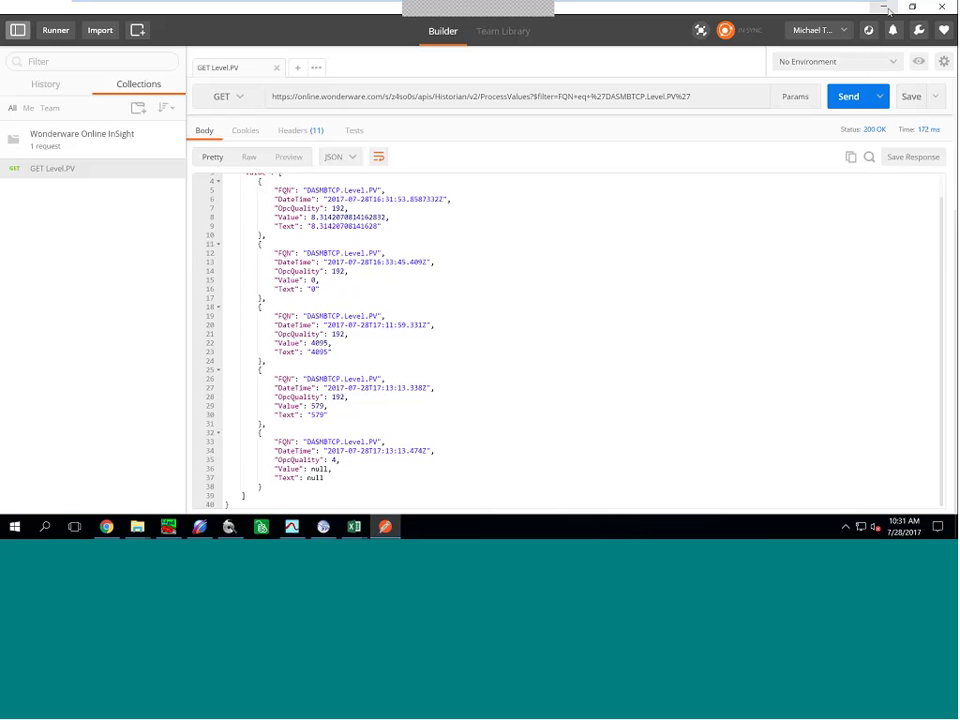
pyautogui.press('super+d')
# Switch to the Book1 workbook in Excel and show the OData feed dialog for a new query, leaving it without connecting
pyautogui.moveTo(362, 532)
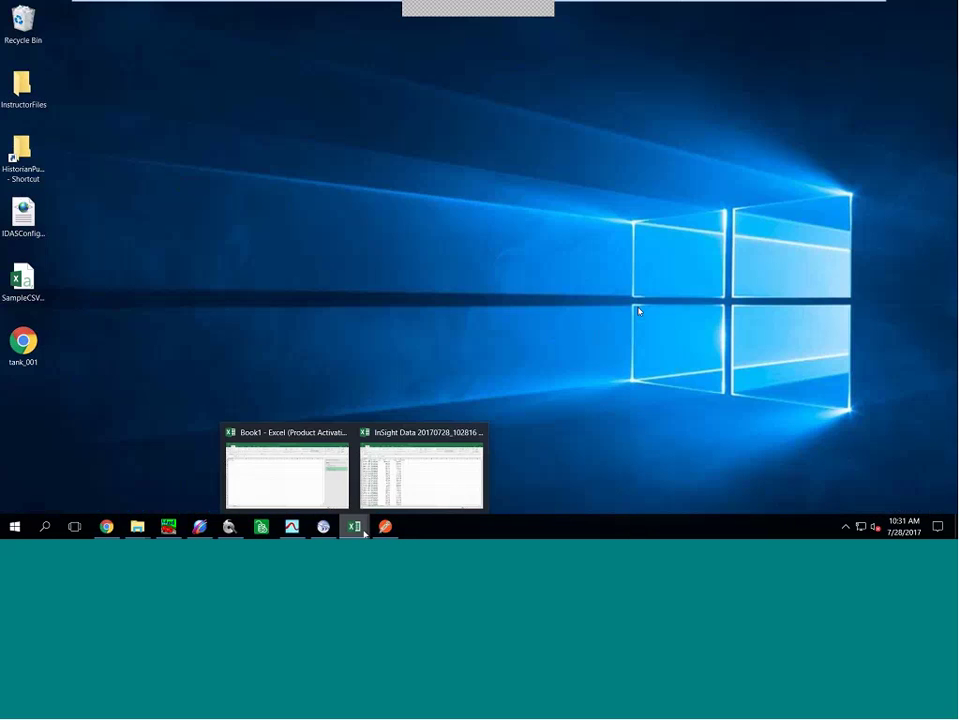
pyautogui.click(306, 484)
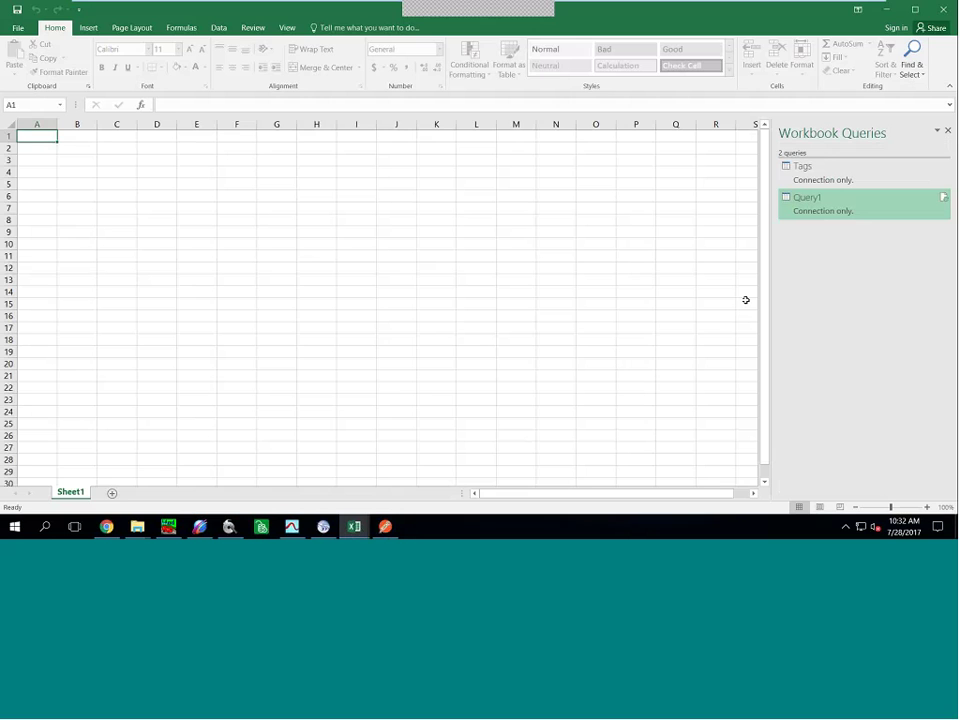
pyautogui.click(218, 28)
pyautogui.click(182, 62)
pyautogui.moveTo(221, 152)
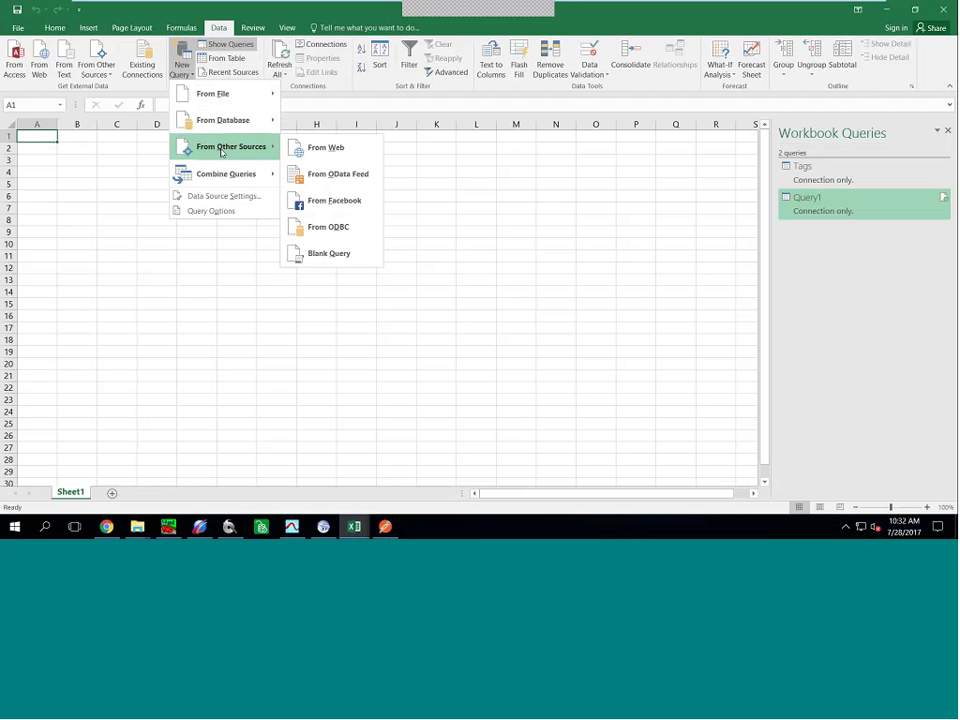
pyautogui.click(336, 174)
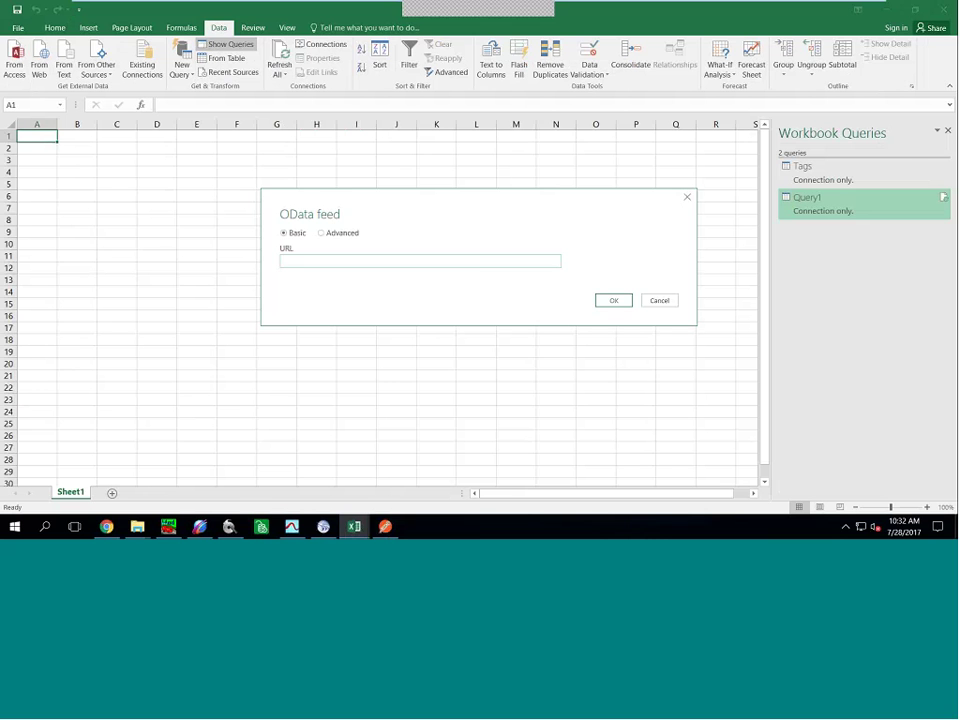
pyautogui.press('Escape')
# Open Query1 in the Query Editor to review the DASMBTCP.Level.PV records, and finish with Close & Load
pyautogui.doubleClick(818, 211)
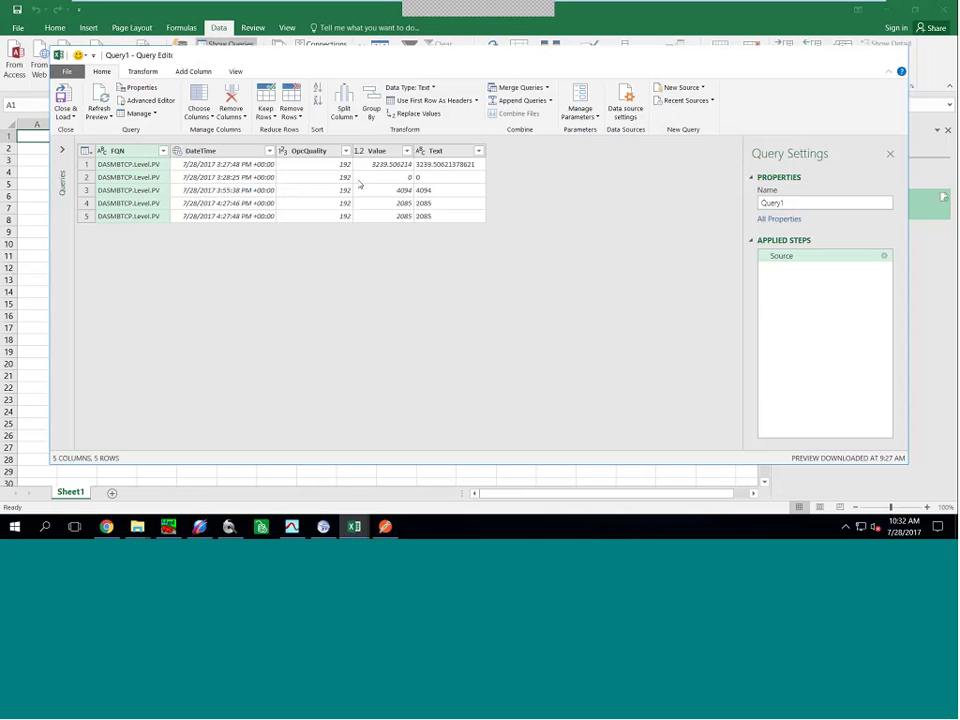
pyautogui.click(63, 108)
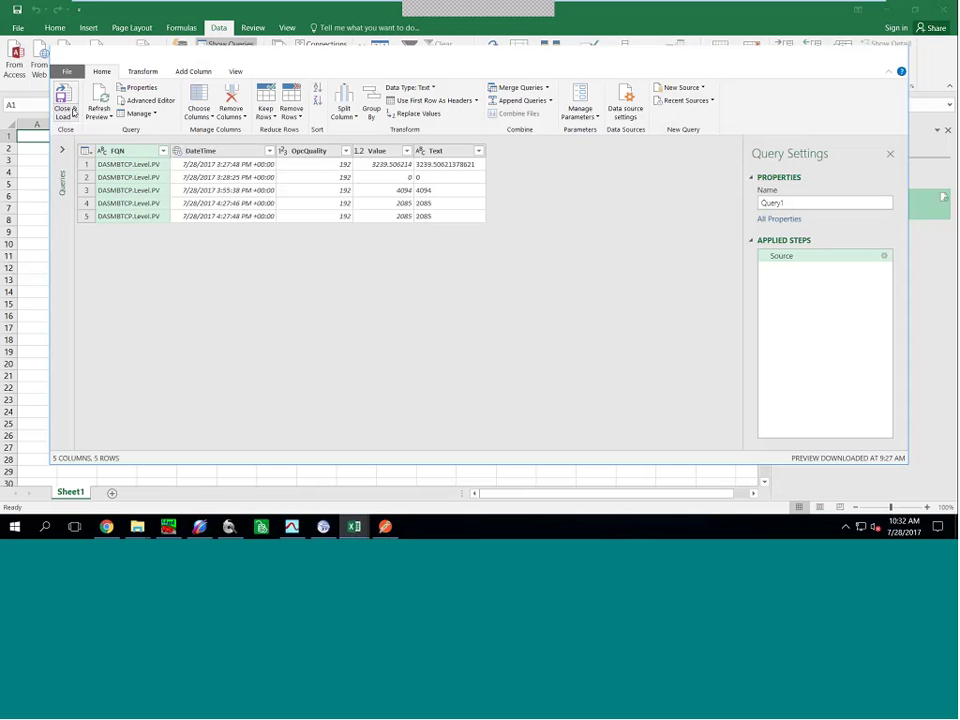
pyautogui.click(70, 112)
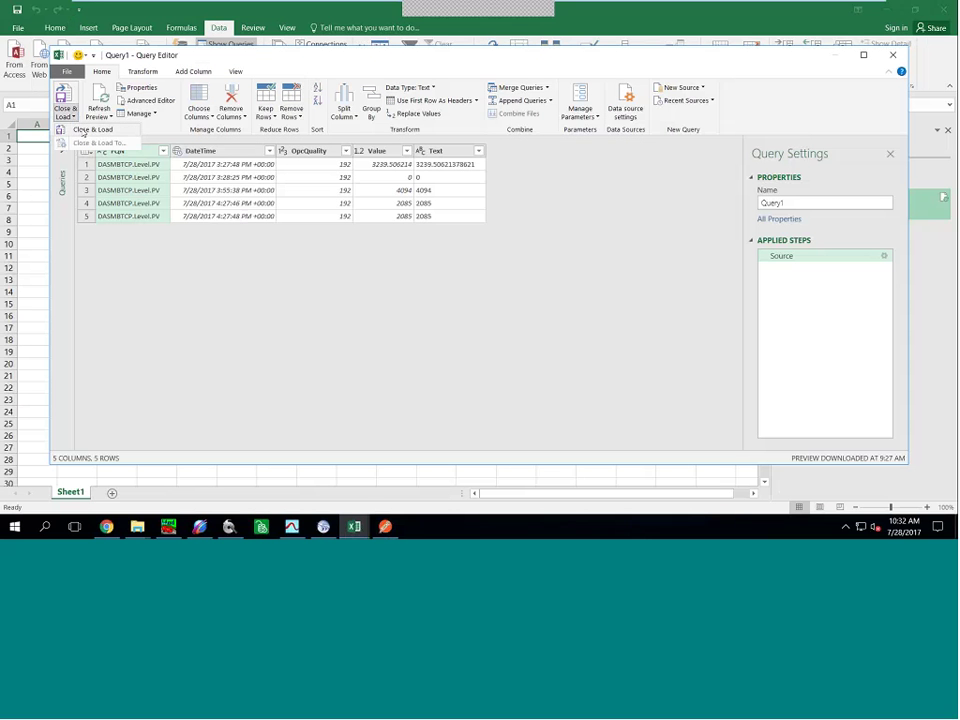
pyautogui.click(88, 130)
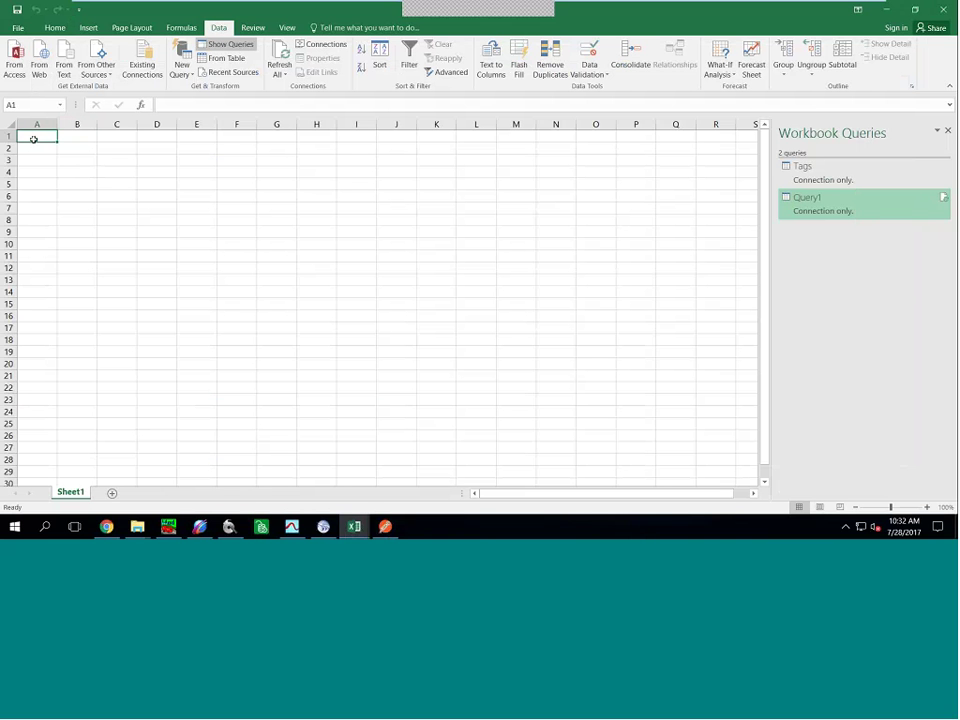
# Show the OData feed option among the other sources for a new query and minimize the workbook
pyautogui.click(185, 60)
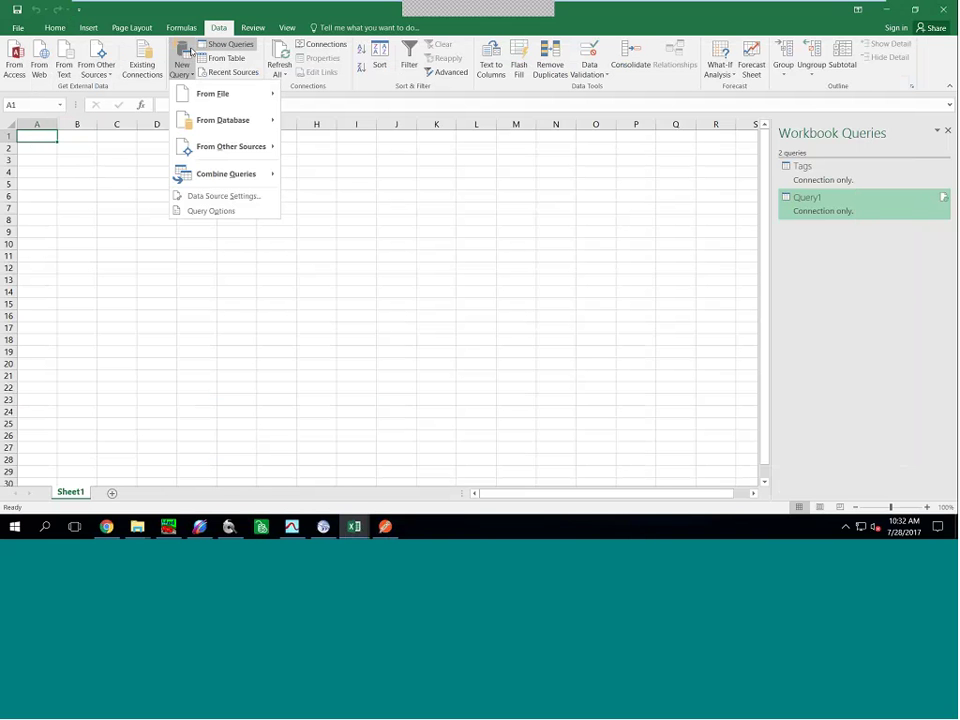
pyautogui.moveTo(230, 146)
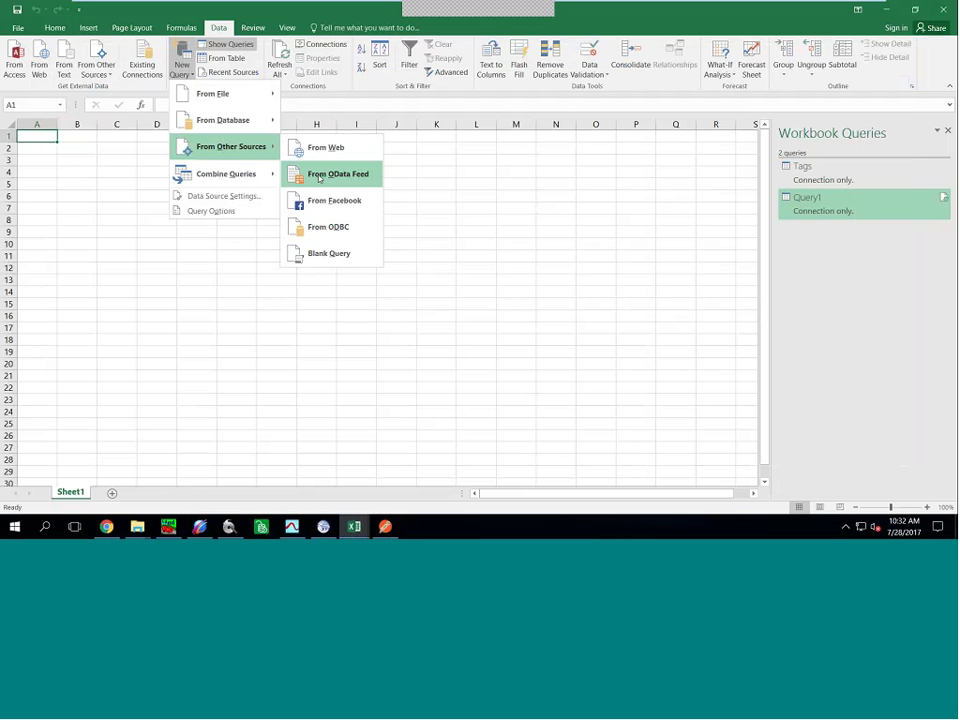
pyautogui.click(885, 10)
pyautogui.click(885, 10)
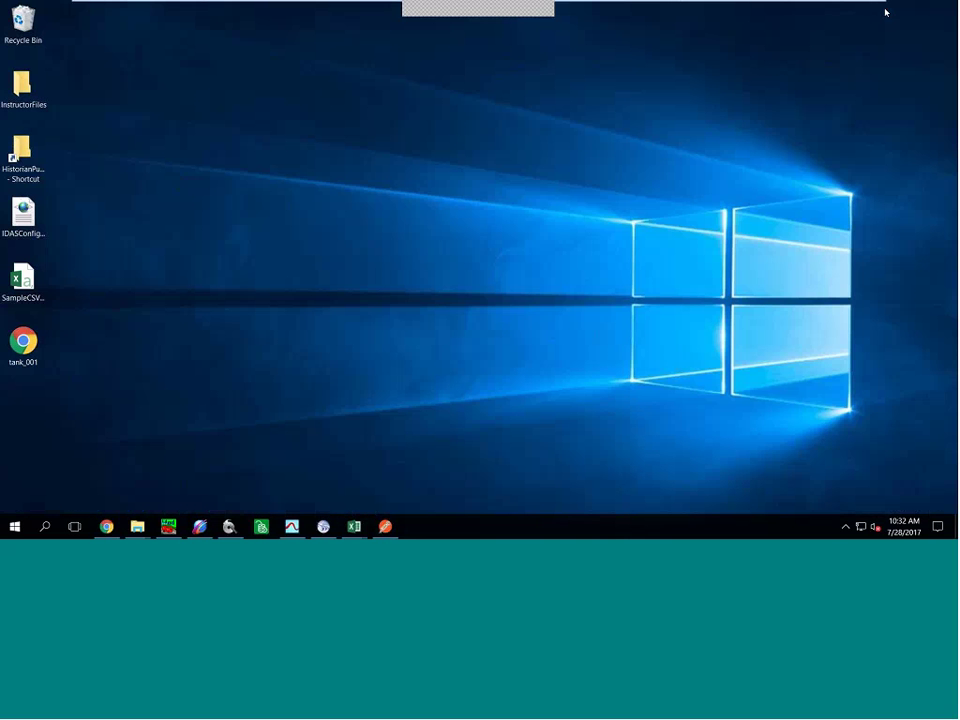